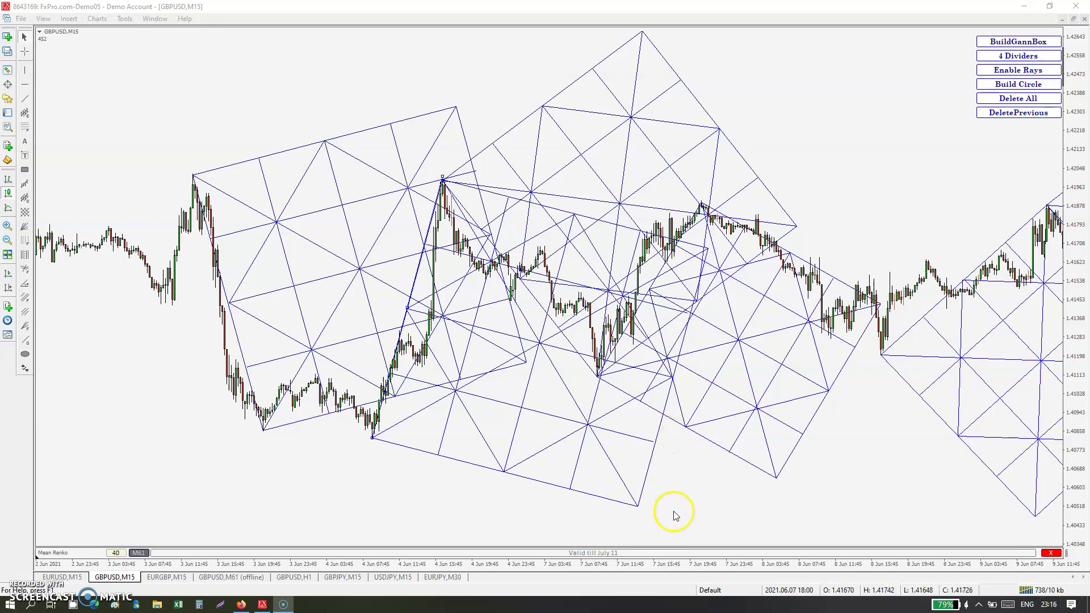
Delete all existing Gann boxes and build one along the 3 June decline, from its swing high to its swing low
{"action": "left_click", "coordinate": [997, 98]}
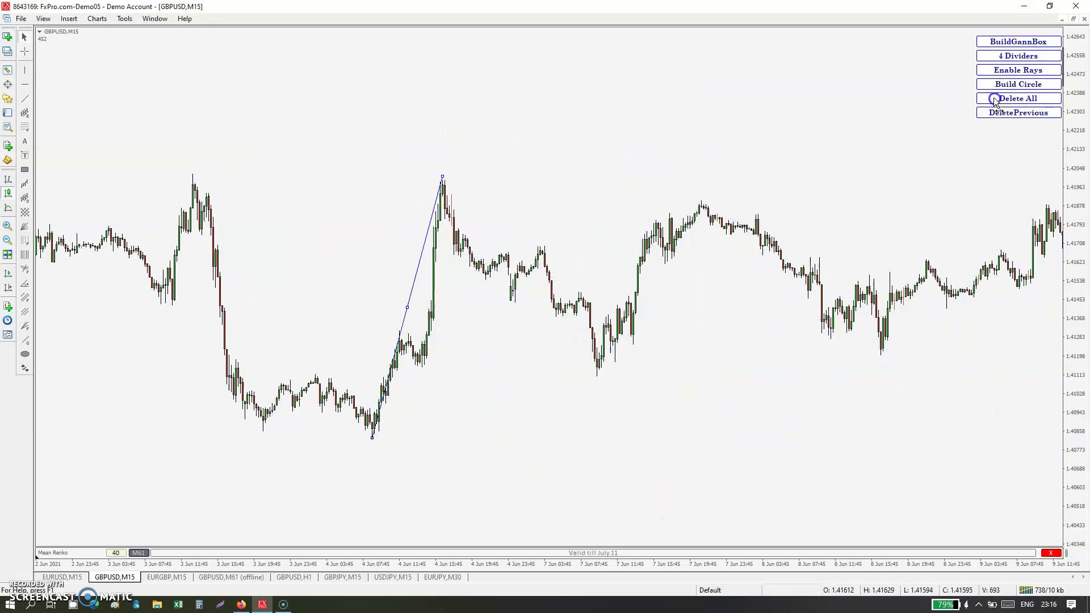
{"action": "left_click_drag", "start_coordinate": [621, 253], "coordinate": [385, 370]}
{"action": "left_click", "coordinate": [105, 474]}
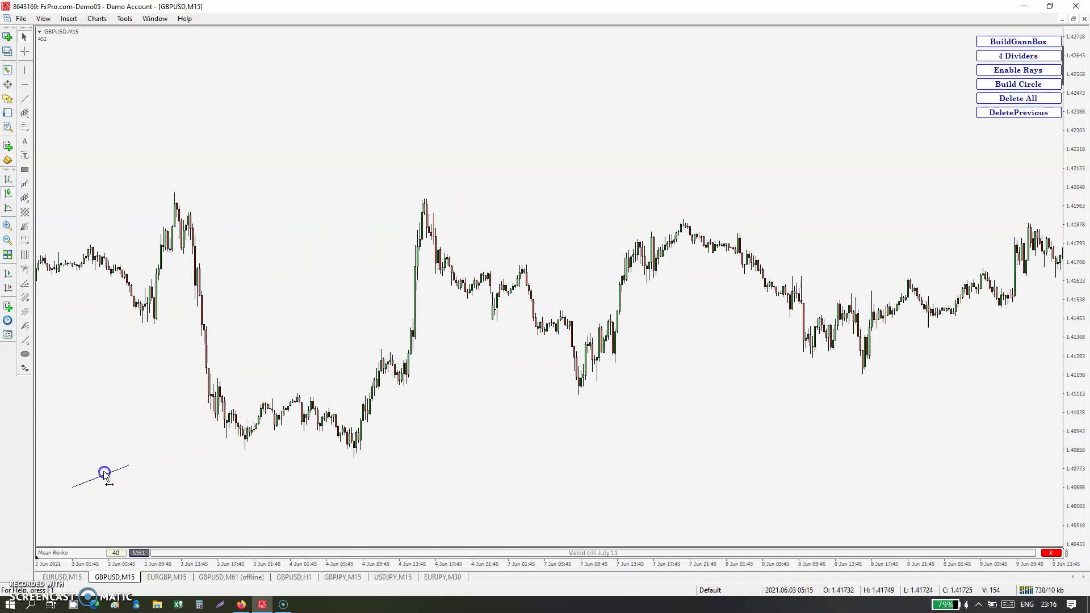
{"action": "left_click_drag", "start_coordinate": [188, 295], "coordinate": [245, 452]}
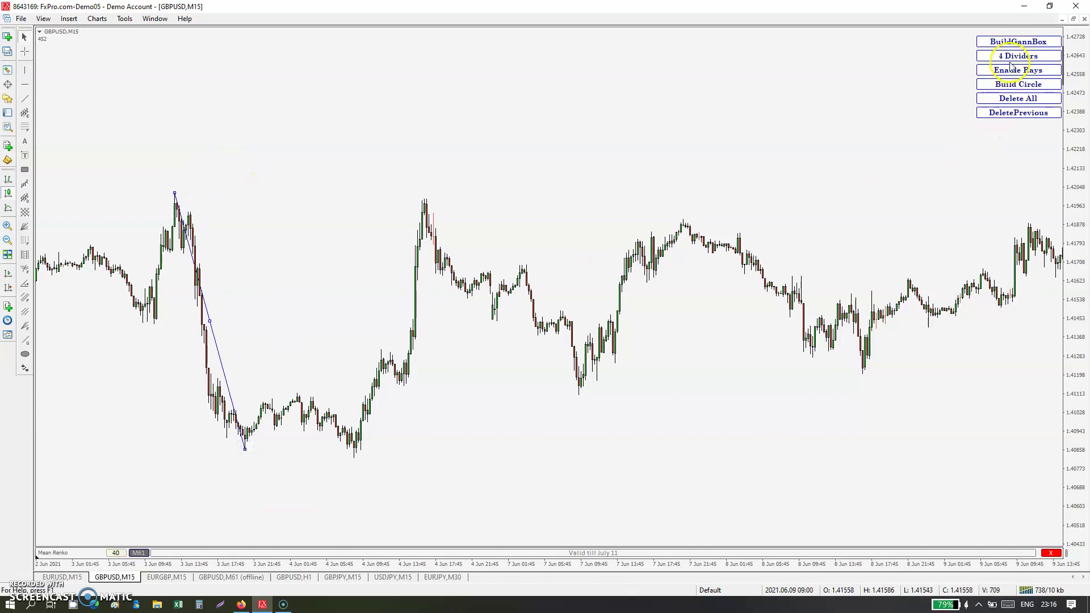
{"action": "left_click", "coordinate": [1006, 43]}
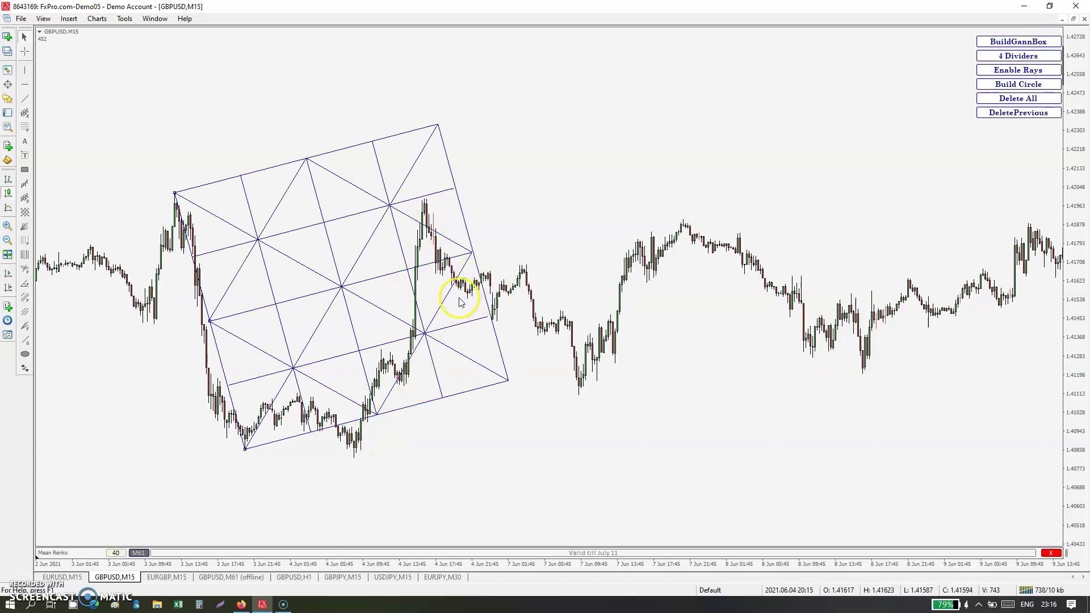
Re-anchor the trend line's lower end at the 4 June low and build its Gann box as the only box on the chart
{"action": "middle_click", "coordinate": [262, 441]}
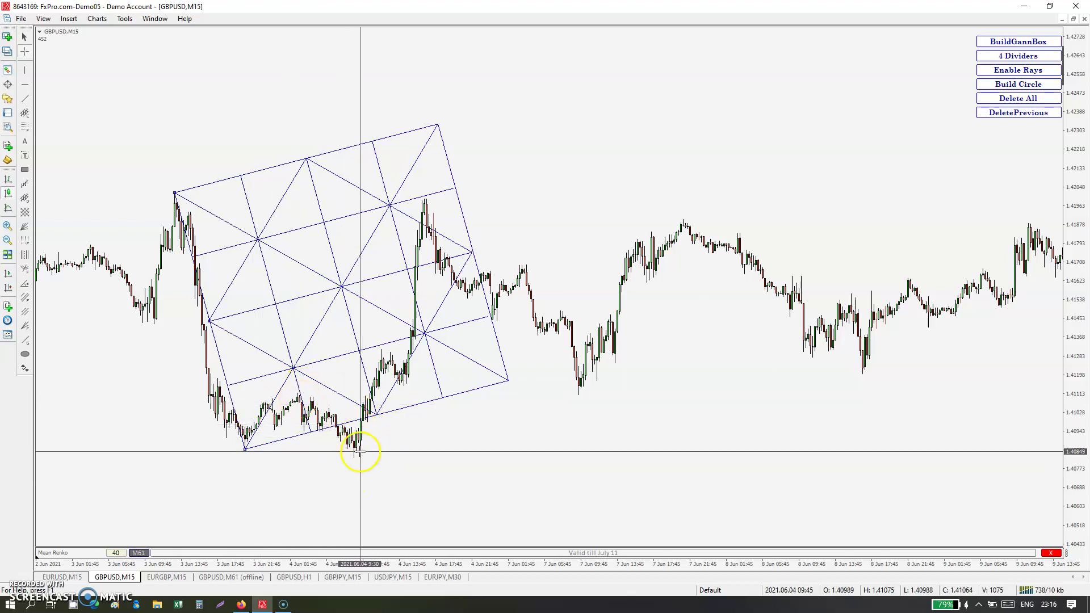
{"action": "middle_click", "coordinate": [278, 455]}
{"action": "left_click_drag", "start_coordinate": [244, 448], "coordinate": [355, 462]}
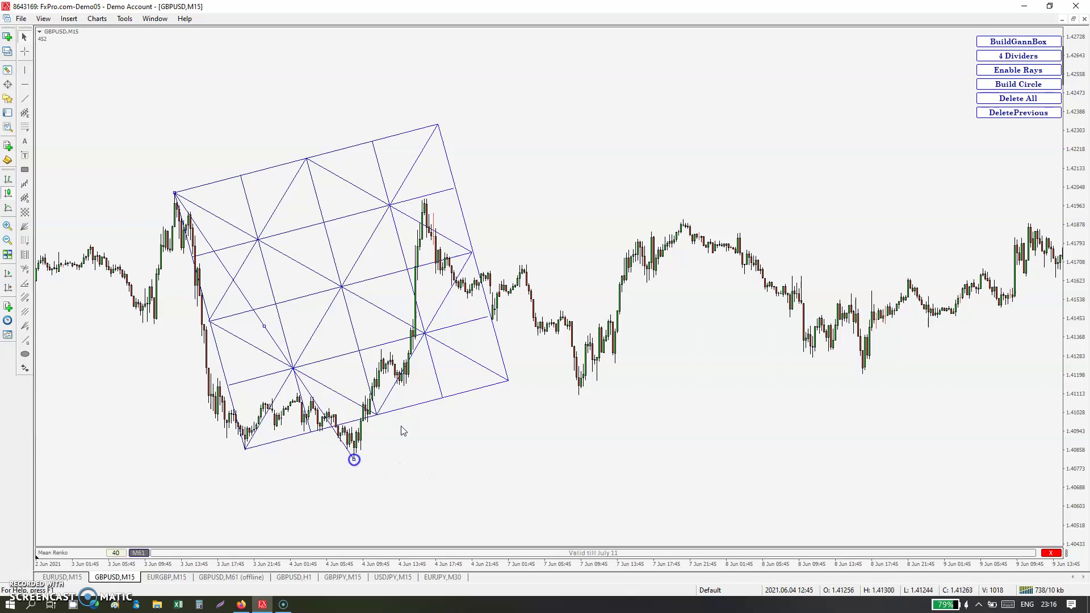
{"action": "left_click", "coordinate": [996, 41]}
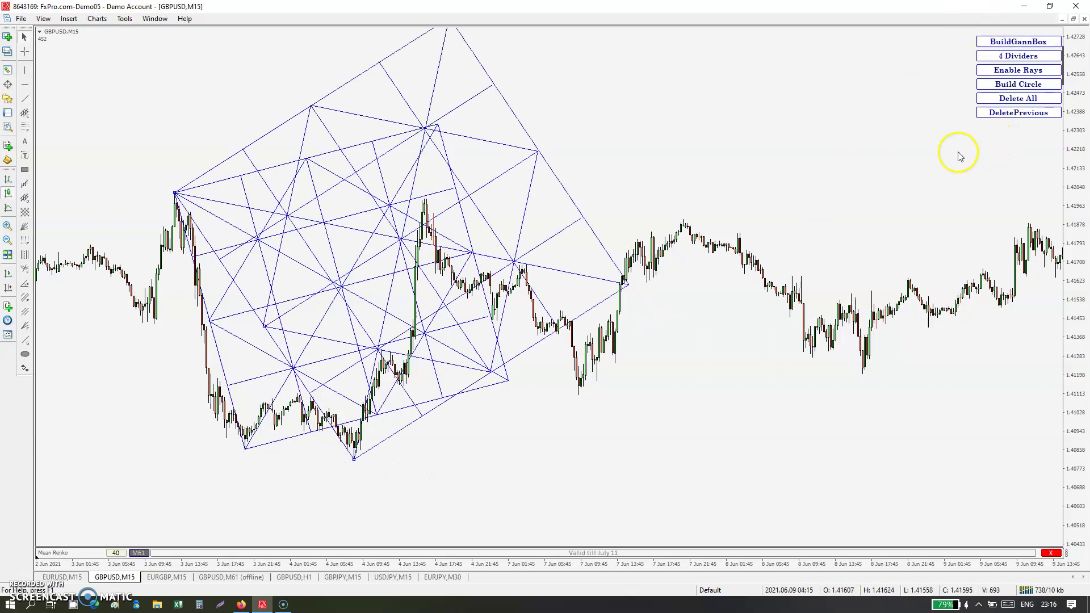
{"action": "left_click", "coordinate": [1030, 101]}
{"action": "left_click", "coordinate": [1015, 37]}
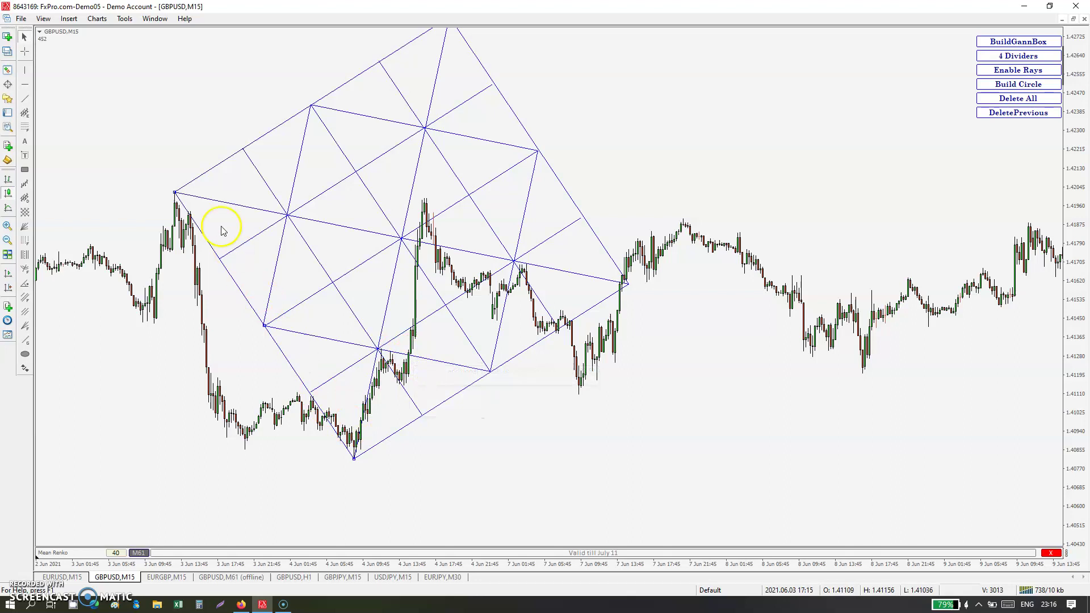
Build a smaller Gann box on the short 4 June decline into the swing low and inspect its levels with the crosshair
{"action": "left_click", "coordinate": [321, 400]}
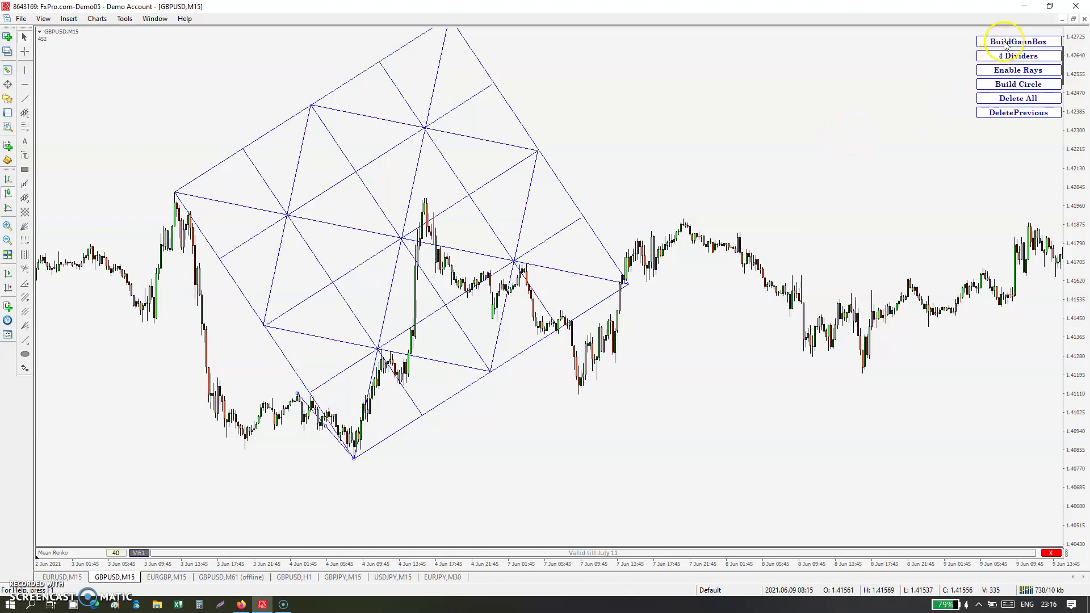
{"action": "left_click", "coordinate": [1005, 45]}
{"action": "middle_click", "coordinate": [359, 425]}
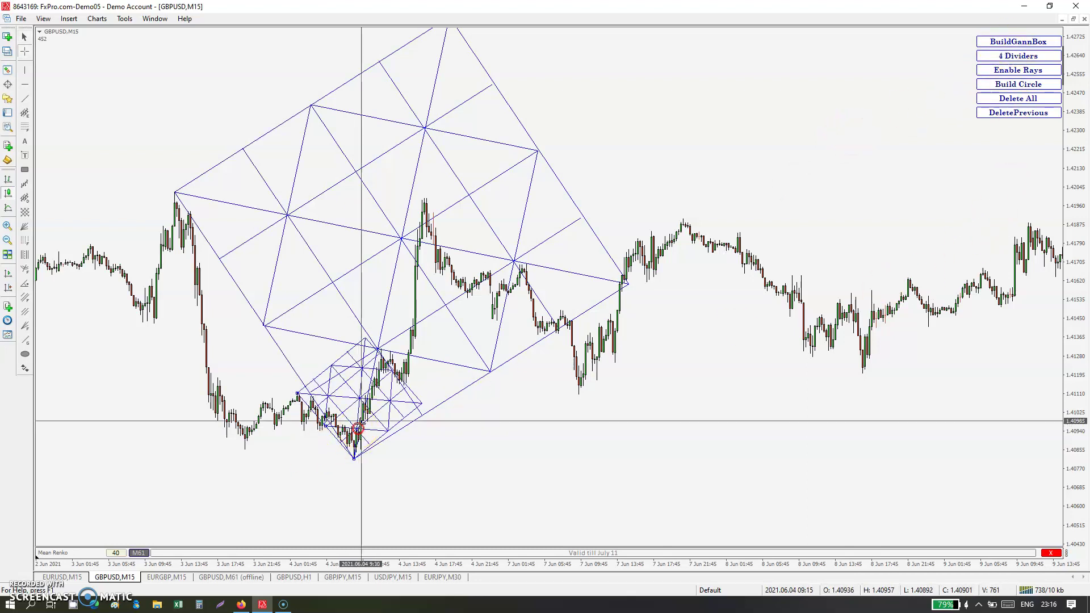
{"action": "left_click_drag", "start_coordinate": [371, 423], "coordinate": [251, 453]}
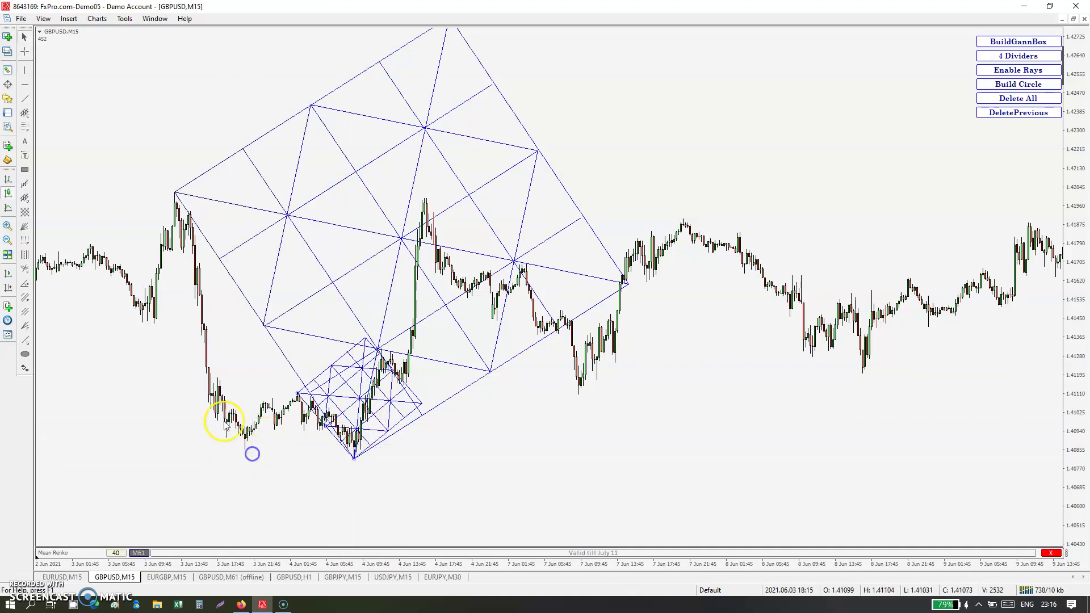
Clear all boxes, build a small Gann box on the final leg down to the 3 June low and inspect its corner
{"action": "left_click", "coordinate": [996, 101]}
{"action": "left_click_drag", "start_coordinate": [323, 425], "coordinate": [245, 415]}
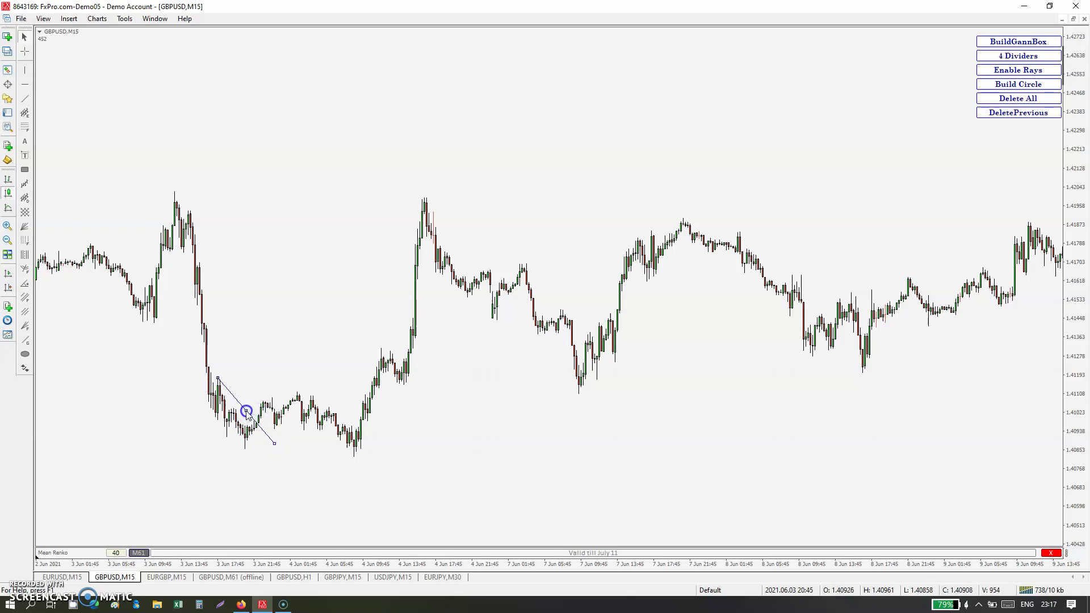
{"action": "left_click_drag", "start_coordinate": [258, 455], "coordinate": [246, 449]}
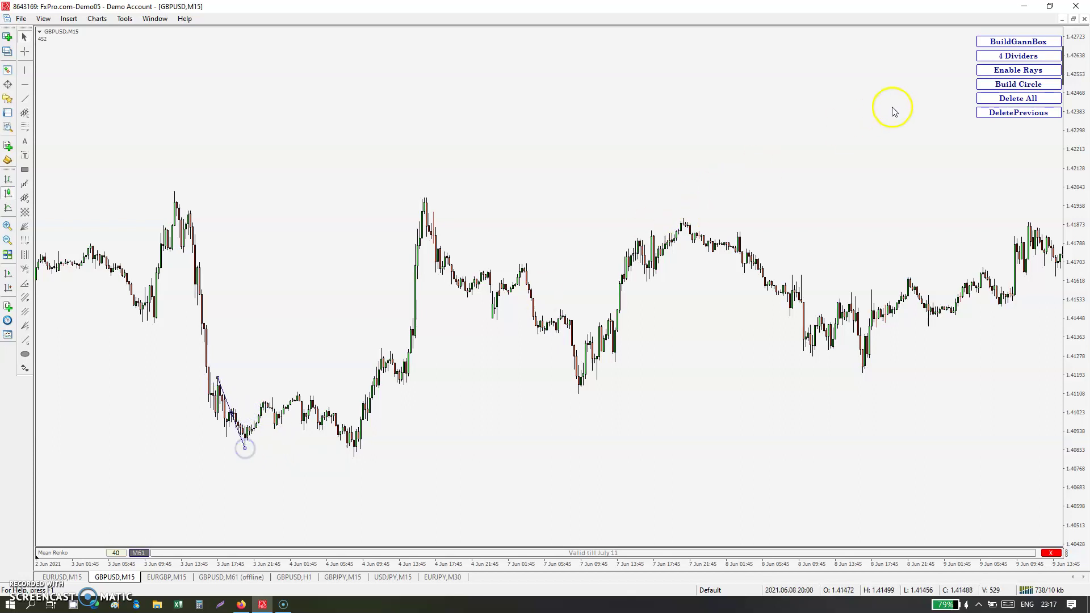
{"action": "left_click", "coordinate": [999, 41]}
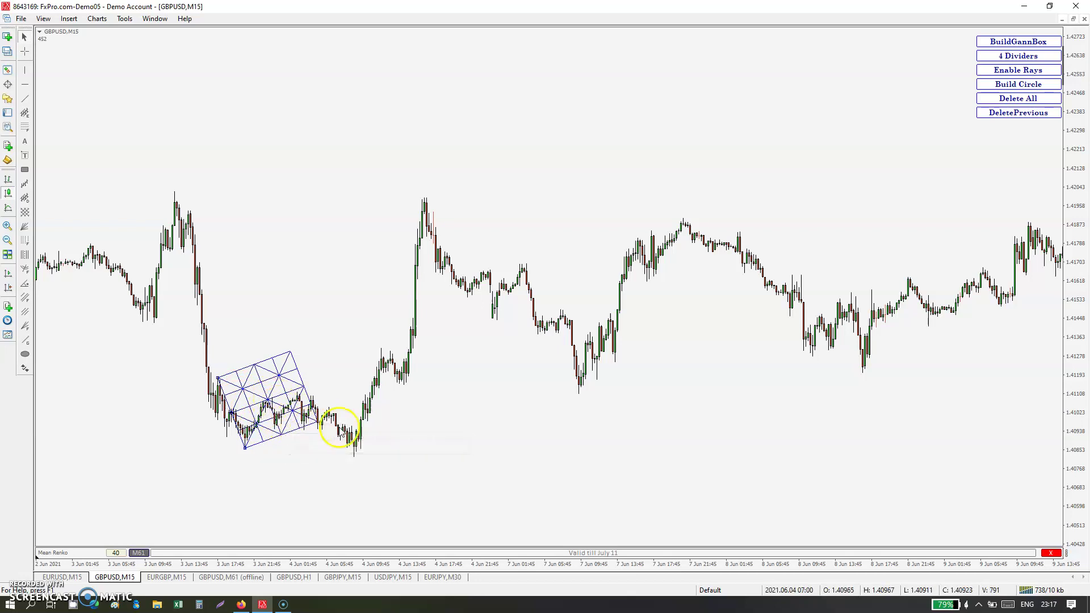
{"action": "middle_click", "coordinate": [318, 428]}
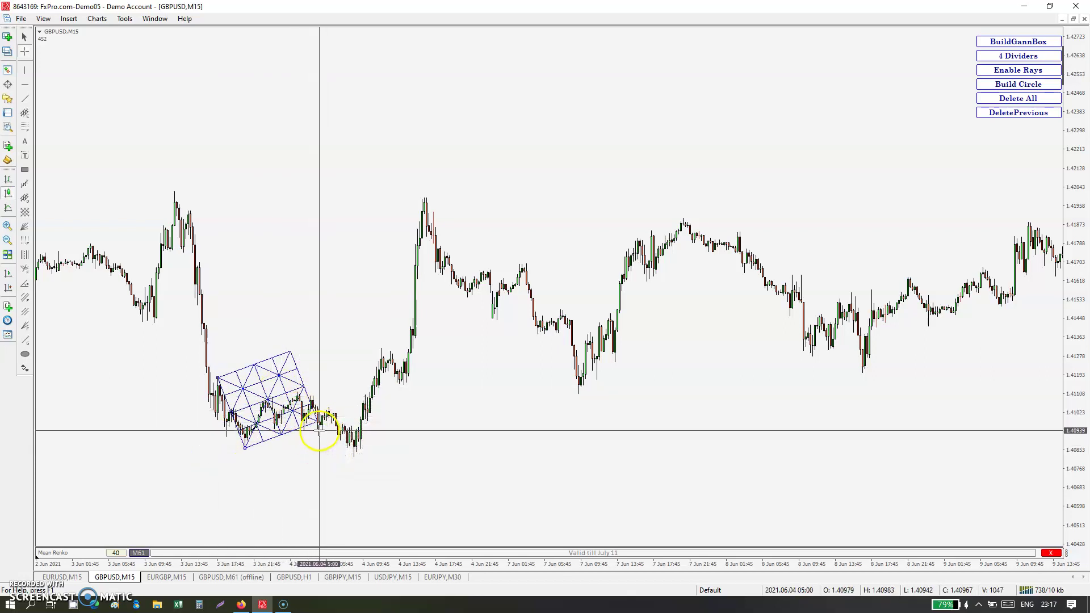
{"action": "right_click", "coordinate": [396, 405]}
Build a Gann box on the 4 June rally from its low to its high and examine the box intersections with the crosshair
{"action": "left_click_drag", "start_coordinate": [217, 377], "coordinate": [425, 196]}
{"action": "left_click_drag", "start_coordinate": [245, 447], "coordinate": [355, 456]}
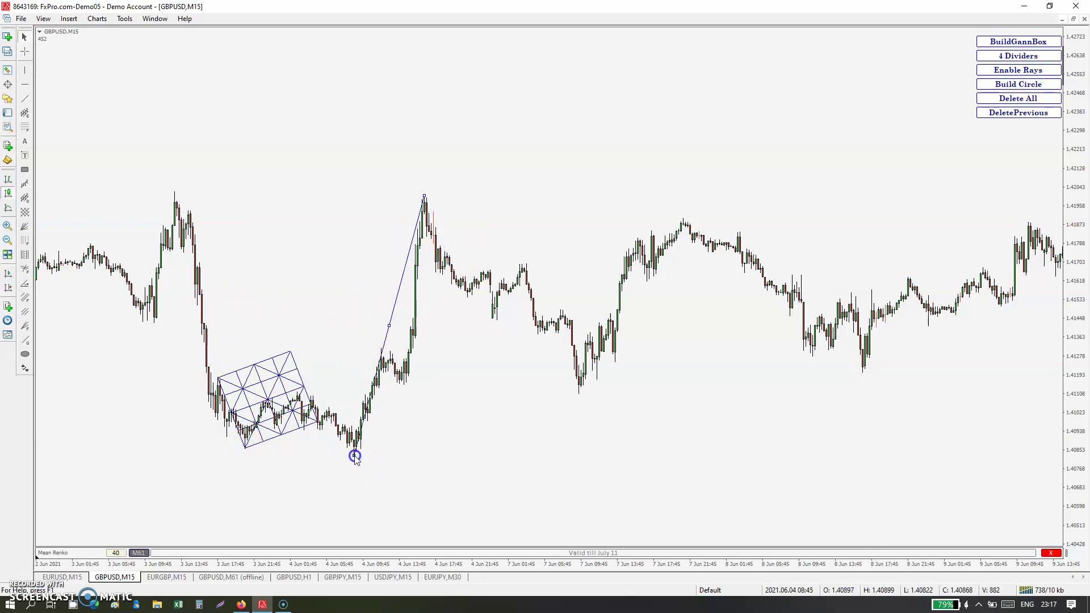
{"action": "left_click", "coordinate": [1011, 47]}
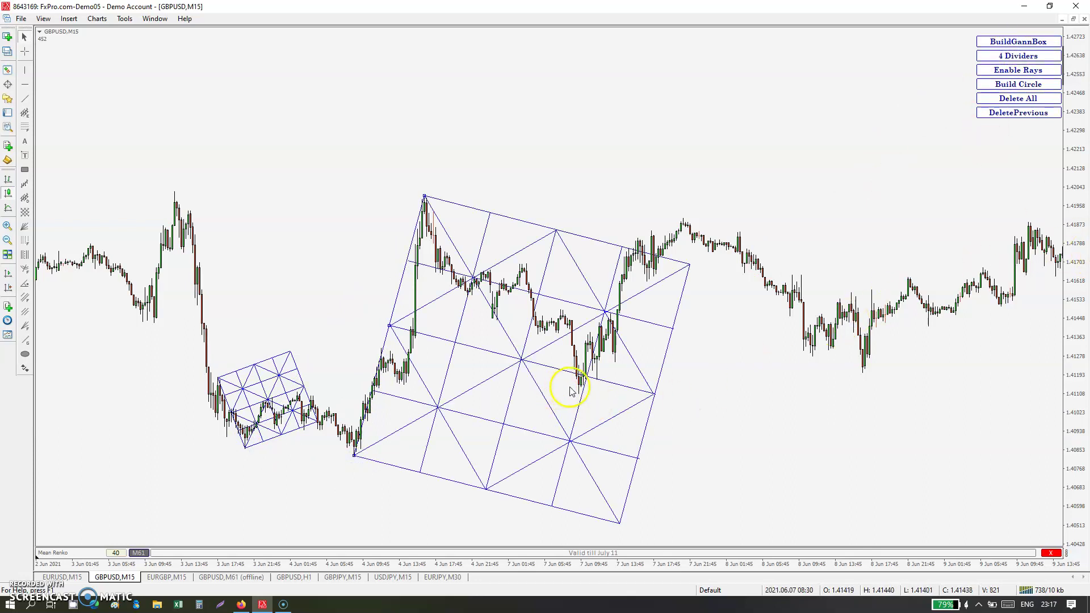
{"action": "middle_click", "coordinate": [586, 379]}
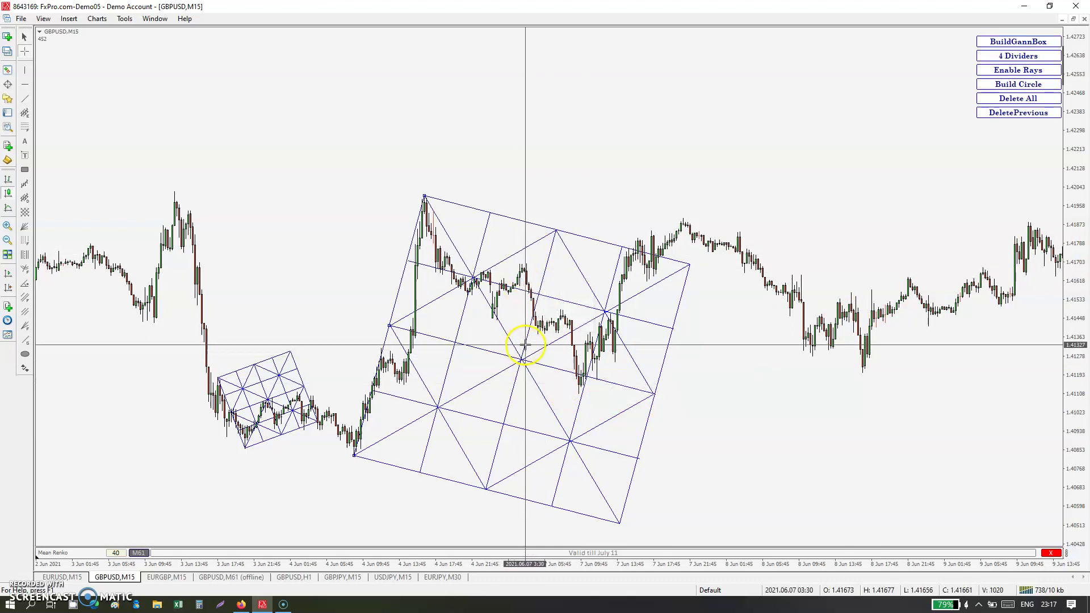
{"action": "left_click_drag", "start_coordinate": [525, 345], "coordinate": [520, 341]}
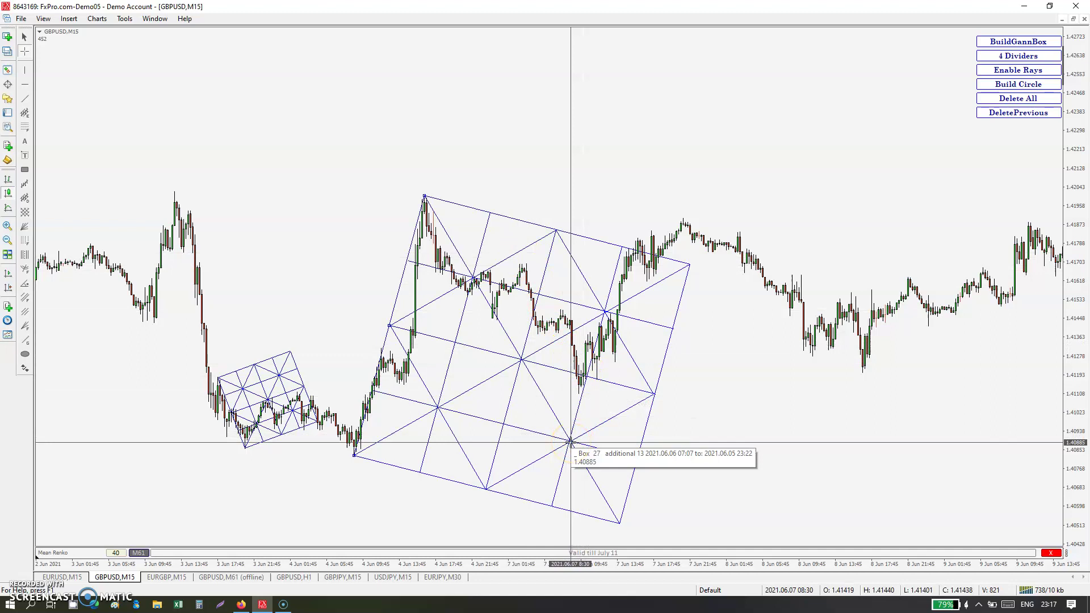
{"action": "left_click", "coordinate": [619, 550]}
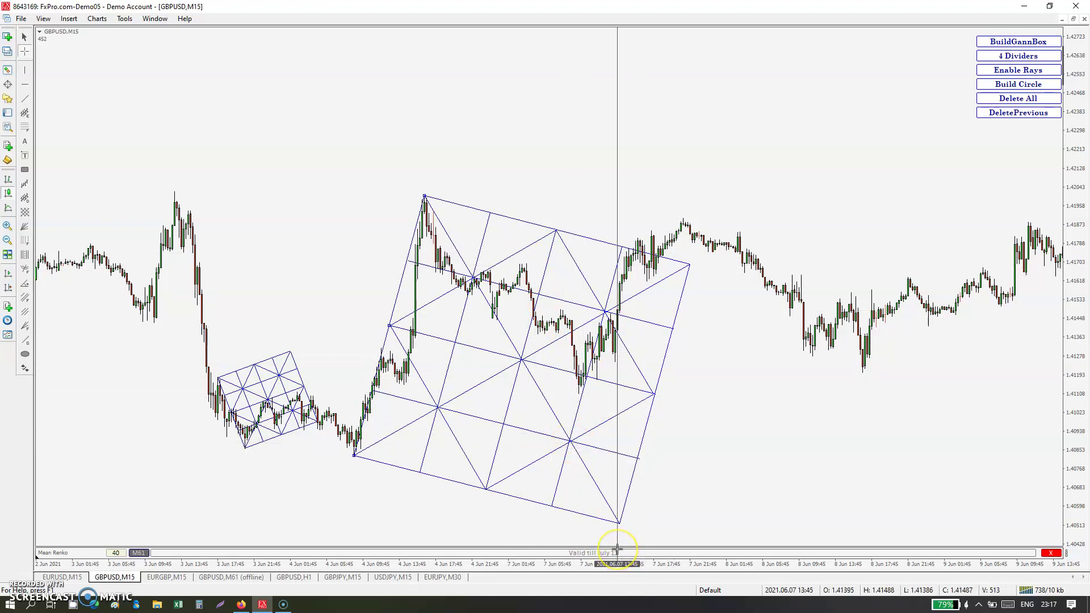
{"action": "left_click", "coordinate": [689, 256]}
Delete all boxes, align the trend line's upper end to the 4 June high, rebuild the Gann box and check its corners against price
{"action": "left_click", "coordinate": [1006, 99]}
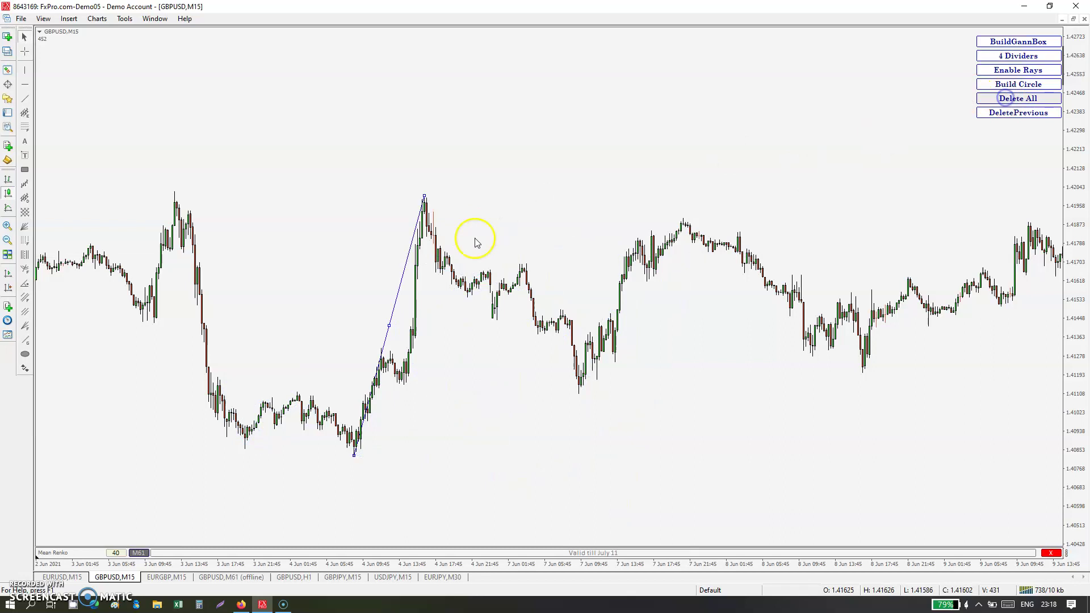
{"action": "left_click_drag", "start_coordinate": [424, 209], "coordinate": [425, 198]}
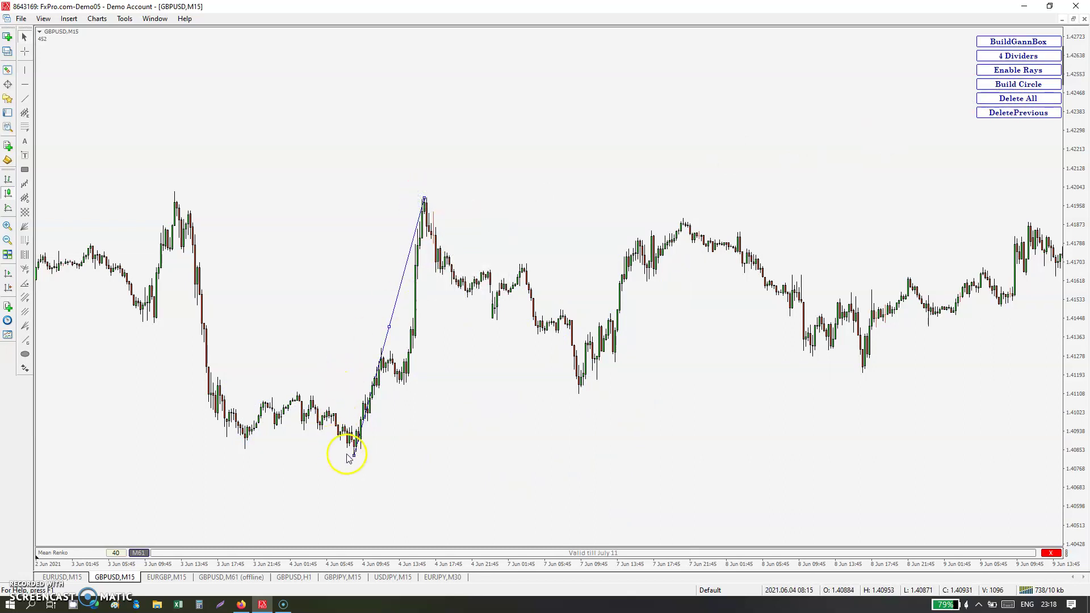
{"action": "left_click", "coordinate": [1005, 42]}
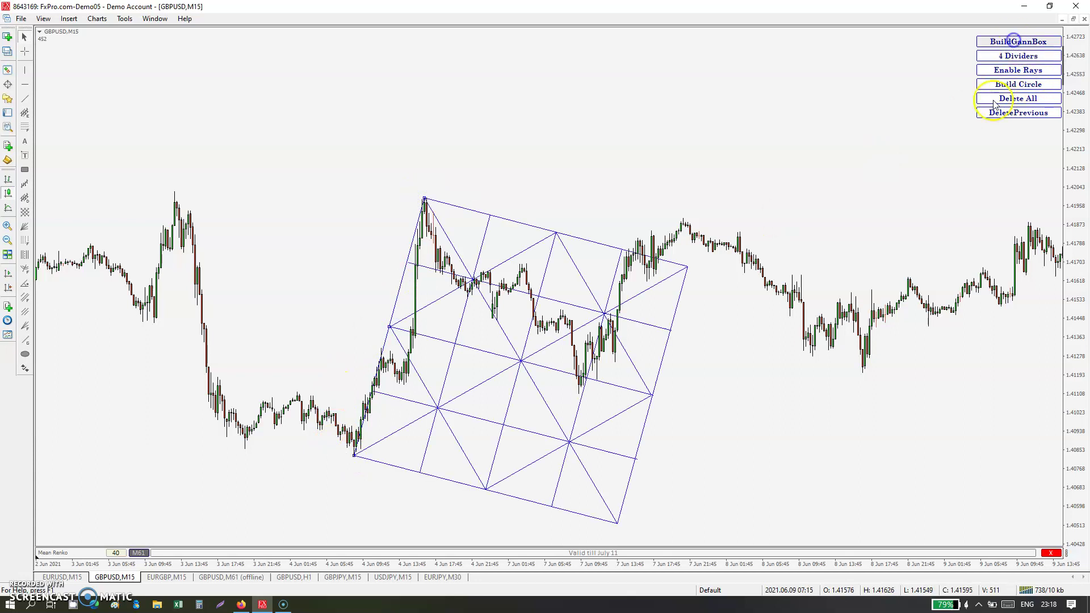
{"action": "left_click_drag", "start_coordinate": [686, 275], "coordinate": [686, 275]}
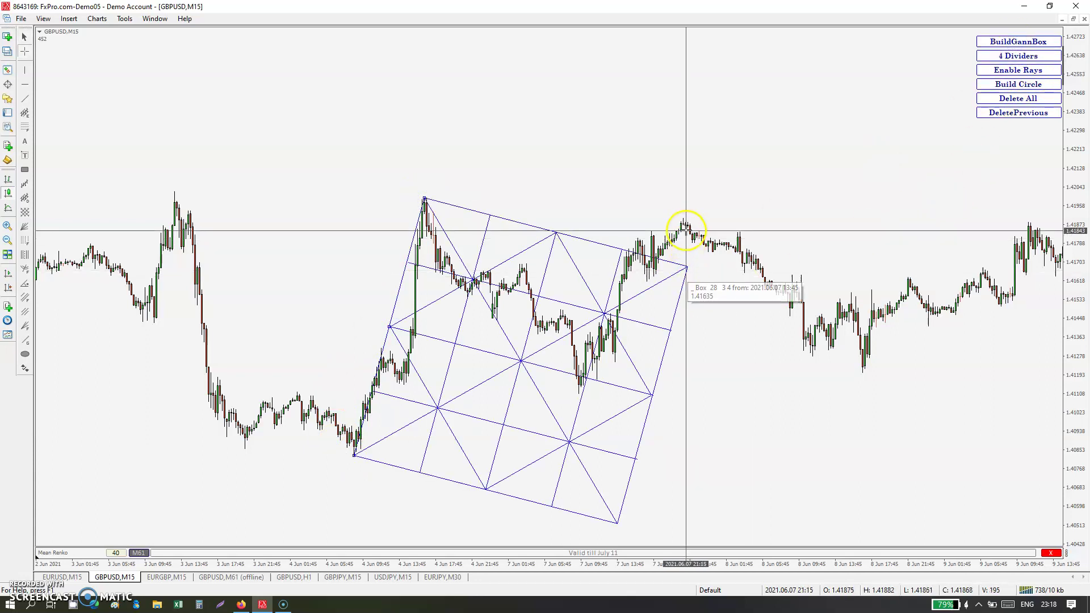
{"action": "left_click_drag", "start_coordinate": [682, 218], "coordinate": [555, 229]}
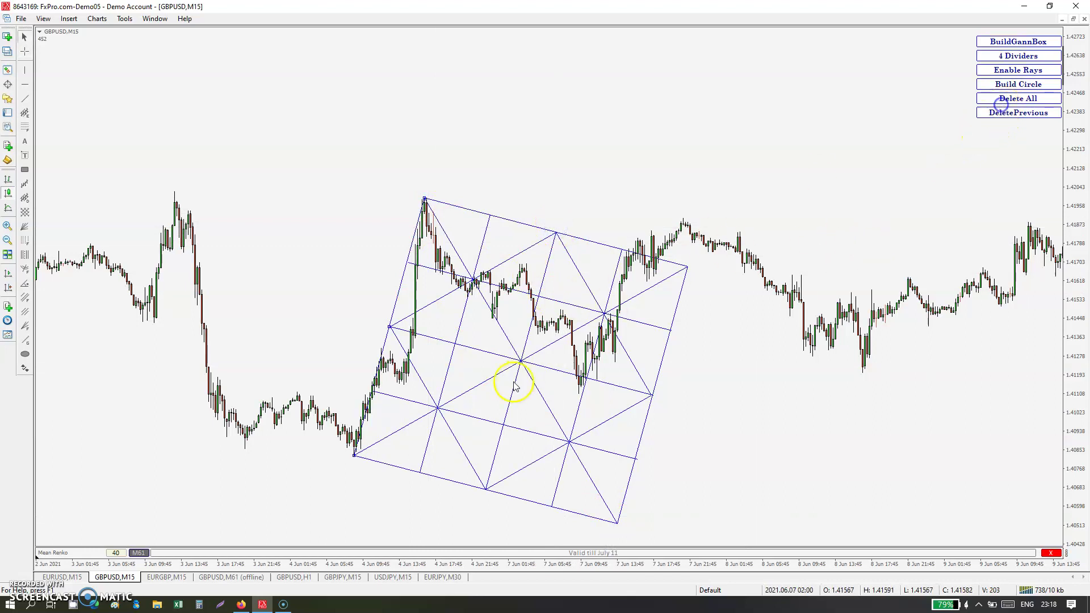
Move the trend line's lower end to the 7 June low, build a second Gann box and check its far corner
{"action": "left_click_drag", "start_coordinate": [354, 453], "coordinate": [577, 396]}
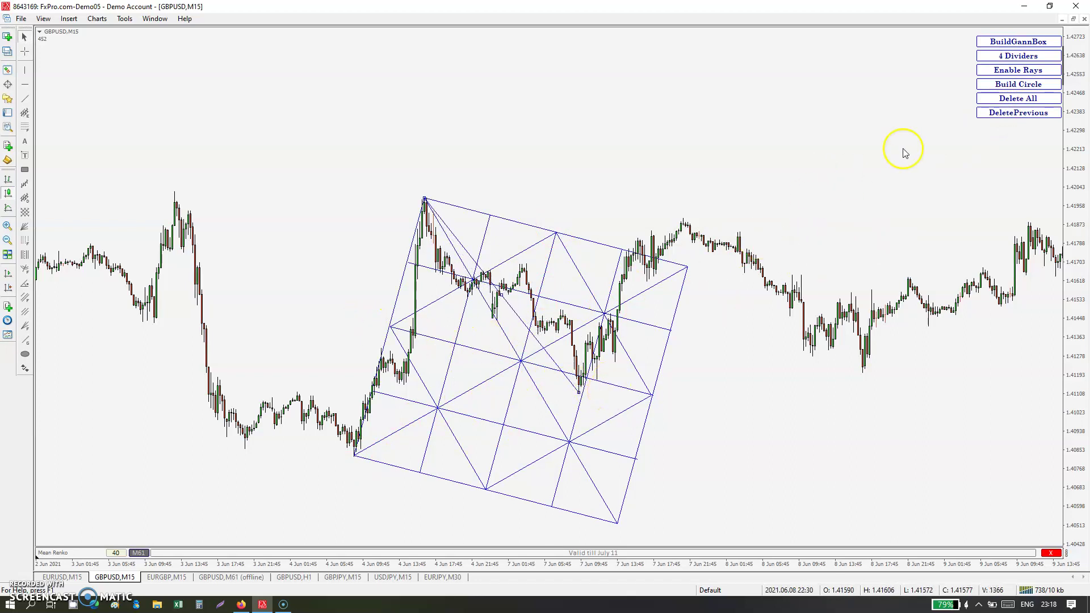
{"action": "left_click", "coordinate": [981, 59]}
{"action": "middle_click", "coordinate": [713, 243]}
{"action": "left_click", "coordinate": [724, 234]}
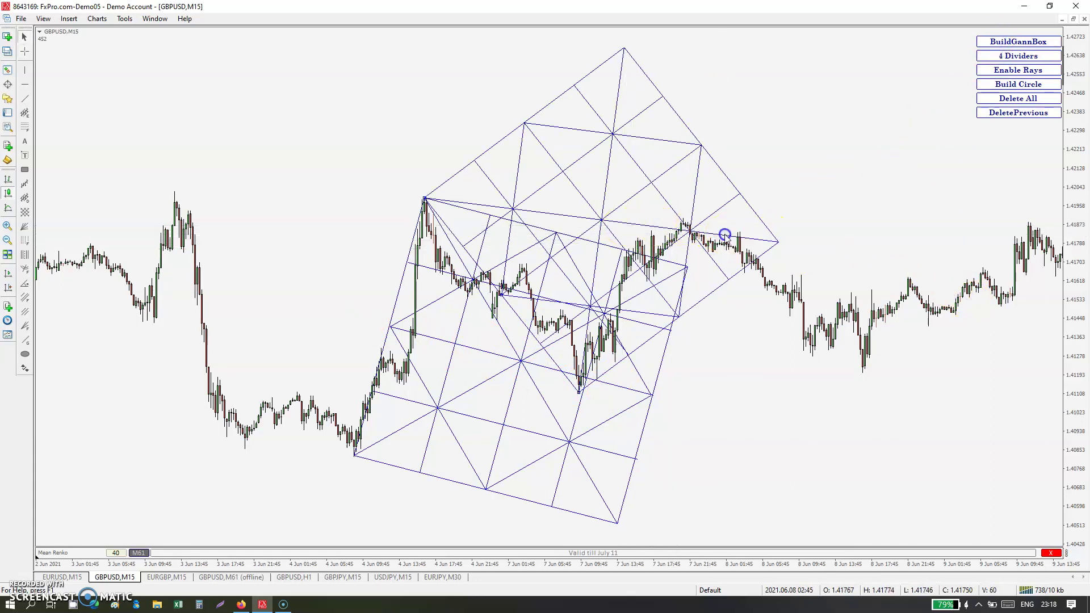
Clear the chart and build a Gann box from a newly placed trend line between the 4 June high and the 7 June low
{"action": "left_click", "coordinate": [1014, 115]}
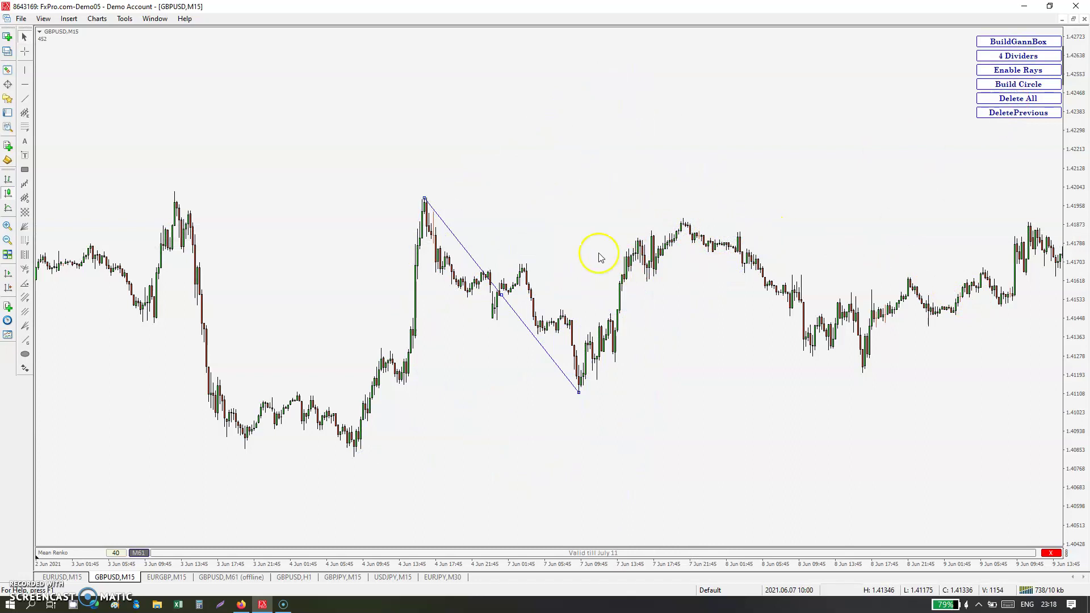
{"action": "right_click", "coordinate": [561, 126]}
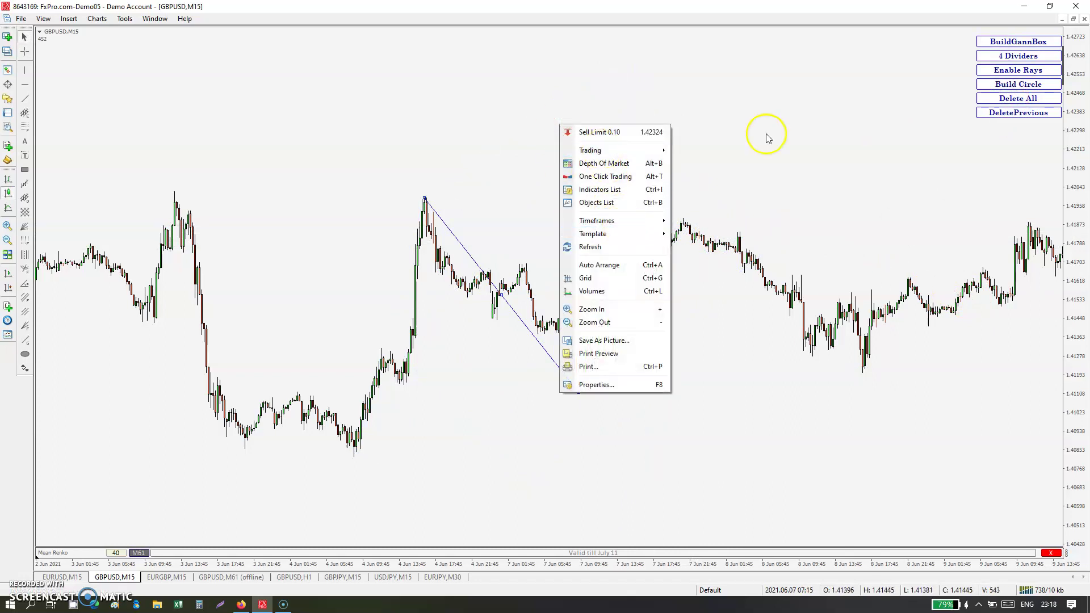
{"action": "left_click_drag", "start_coordinate": [559, 142], "coordinate": [851, 205]}
{"action": "left_click_drag", "start_coordinate": [581, 387], "coordinate": [390, 253]}
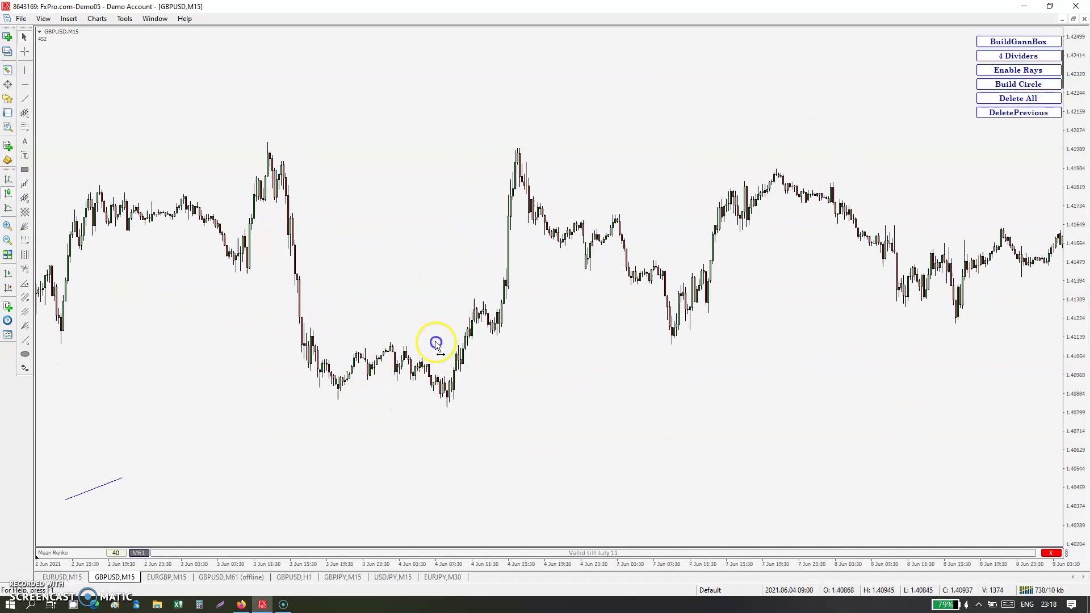
{"action": "left_click_drag", "start_coordinate": [467, 348], "coordinate": [307, 384]}
{"action": "double_click", "coordinate": [86, 500]}
{"action": "left_click_drag", "start_coordinate": [92, 501], "coordinate": [421, 203]}
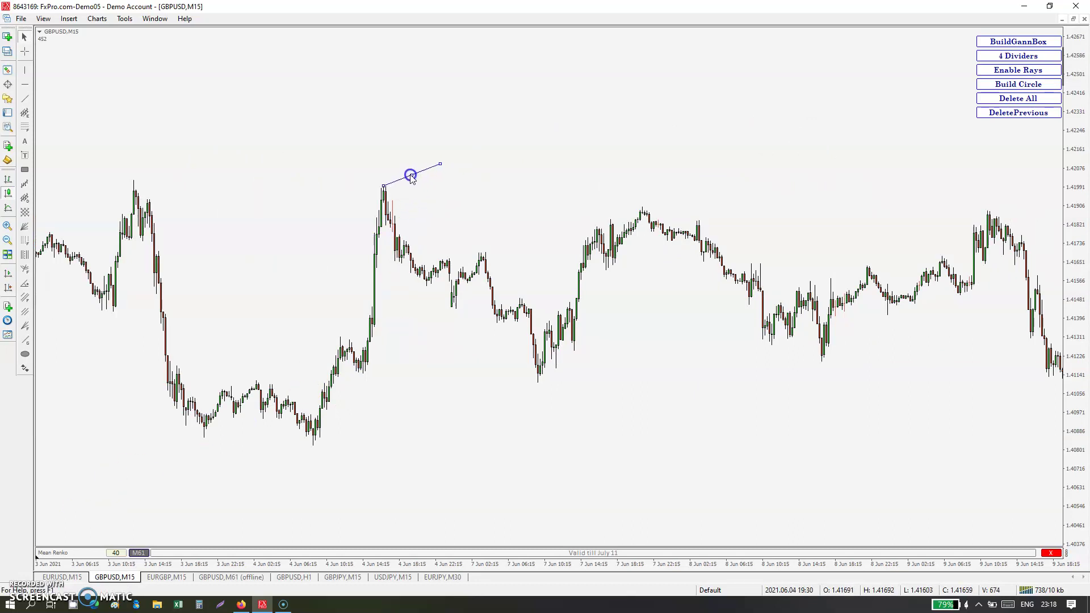
{"action": "left_click_drag", "start_coordinate": [440, 164], "coordinate": [538, 383]}
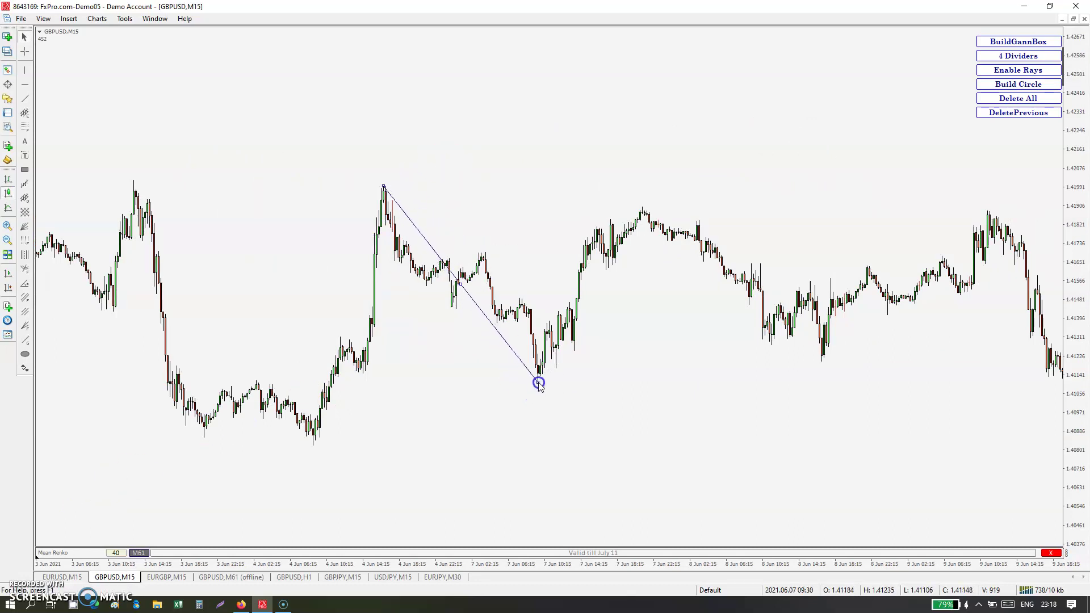
{"action": "left_click", "coordinate": [1009, 41]}
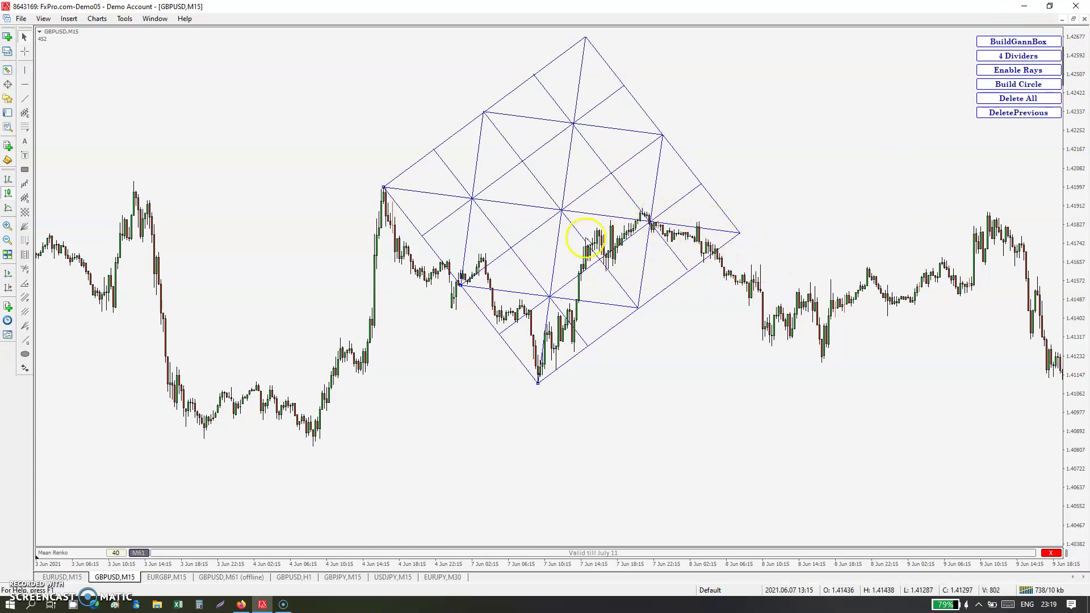
Re-anchor the trend line's upper end at the 7 June high, build another Gann box and check its corner against the 8 June price action
{"action": "left_click_drag", "start_coordinate": [384, 188], "coordinate": [642, 212]}
{"action": "left_click", "coordinate": [1012, 43]}
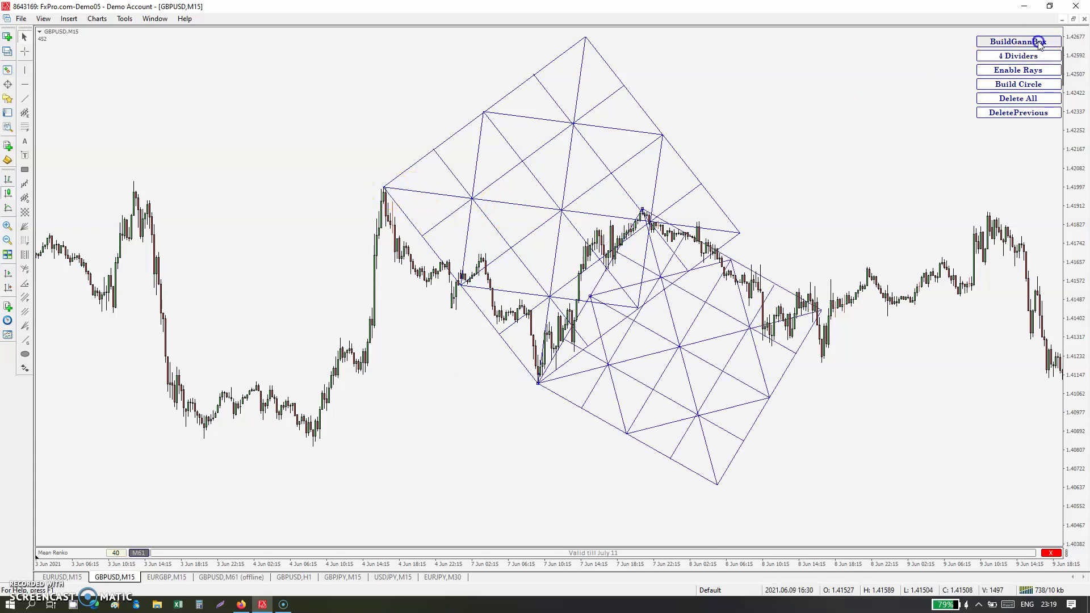
{"action": "middle_click", "coordinate": [821, 316]}
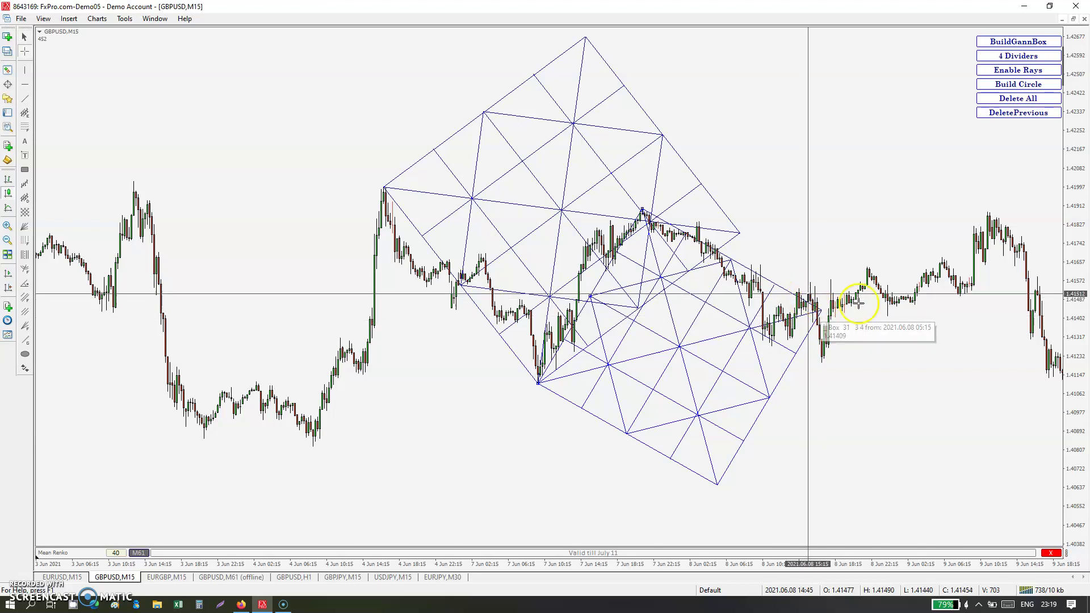
Draw a circle around the latest Gann box and check its edge against the 8 June low
{"action": "left_click", "coordinate": [1032, 91]}
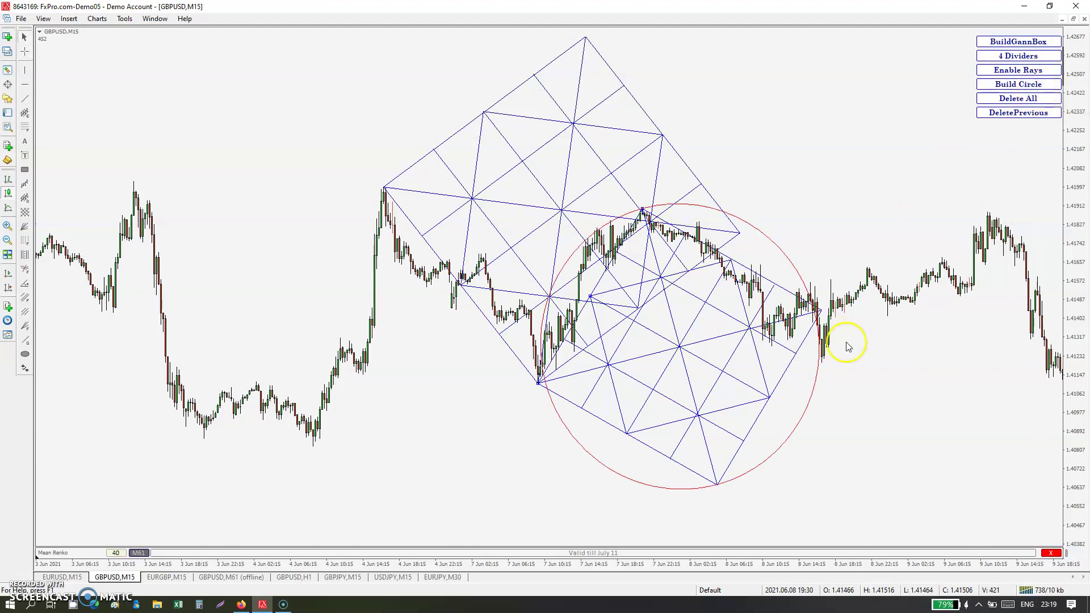
{"action": "middle_click", "coordinate": [822, 367]}
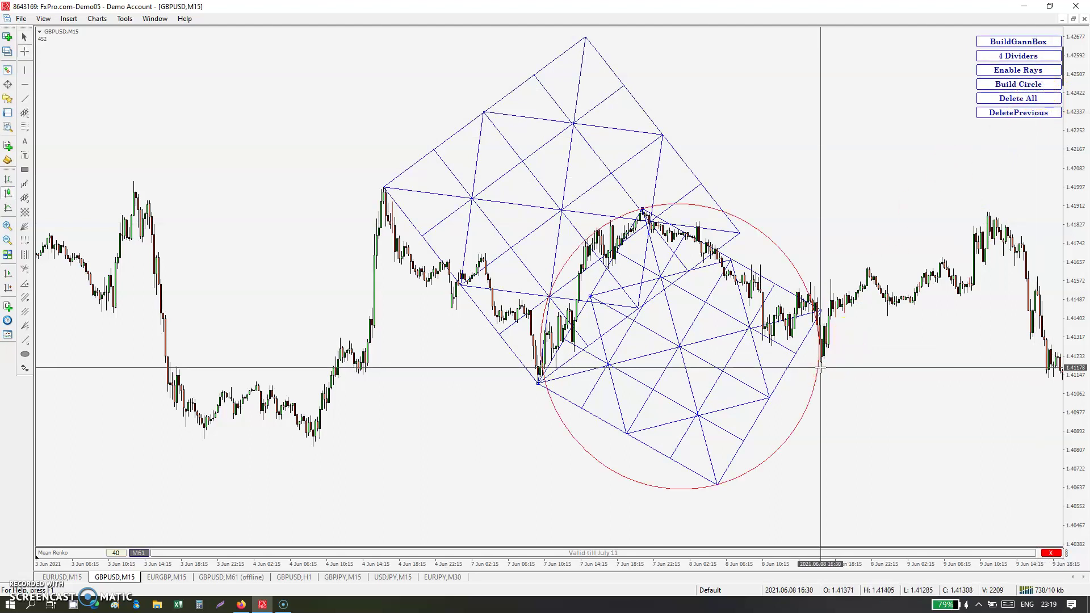
{"action": "left_click", "coordinate": [820, 368]}
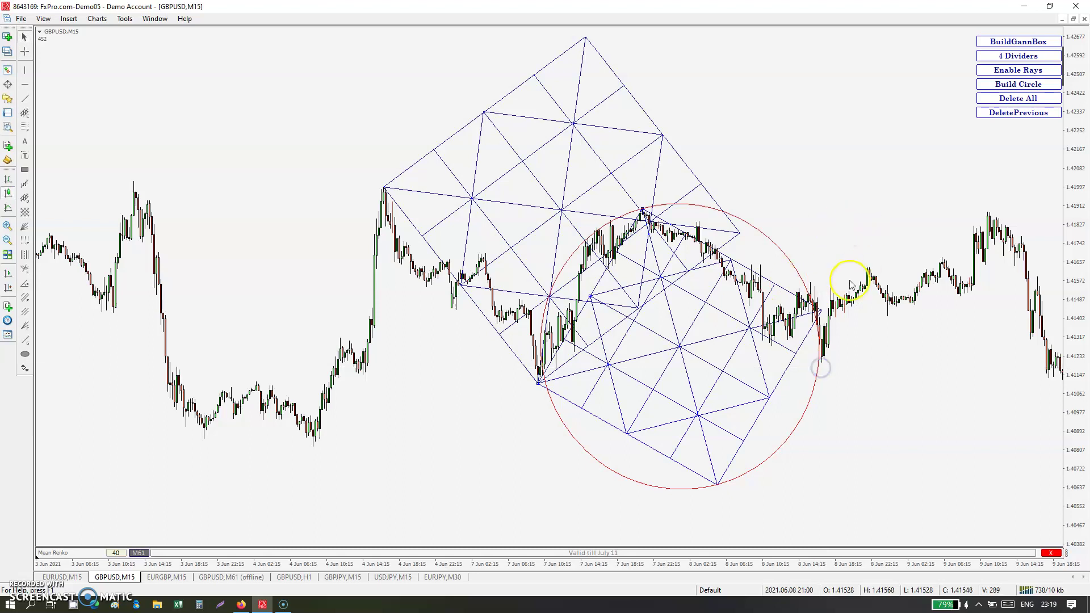
Move the trend line's end from the 7 June low to the 8 June low, build a Gann box and check its far corner
{"action": "left_click_drag", "start_coordinate": [539, 384], "coordinate": [822, 362]}
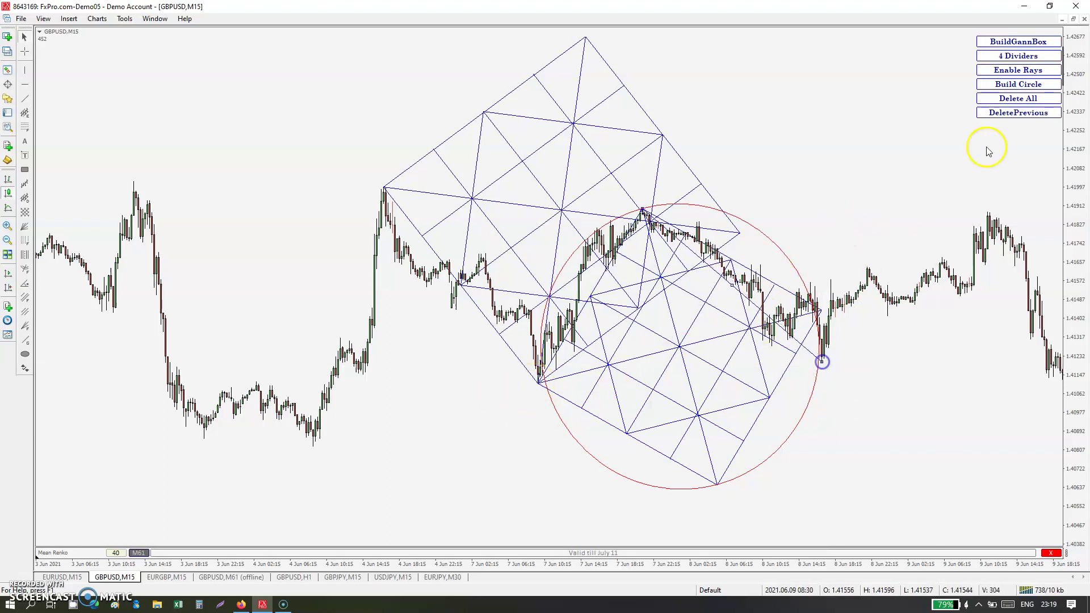
{"action": "left_click", "coordinate": [1022, 41]}
{"action": "middle_click", "coordinate": [980, 189]}
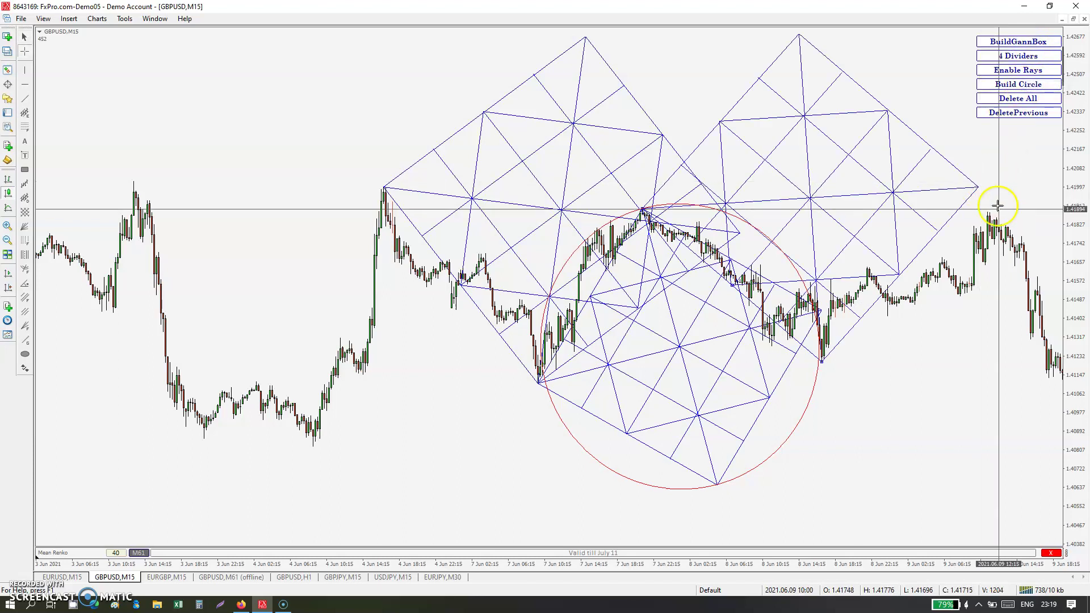
{"action": "left_click", "coordinate": [977, 190]}
Delete all boxes, fine-align the trend line's lower end to the 8 June low, rebuild the Gann box and check its far corner
{"action": "left_click", "coordinate": [1014, 100]}
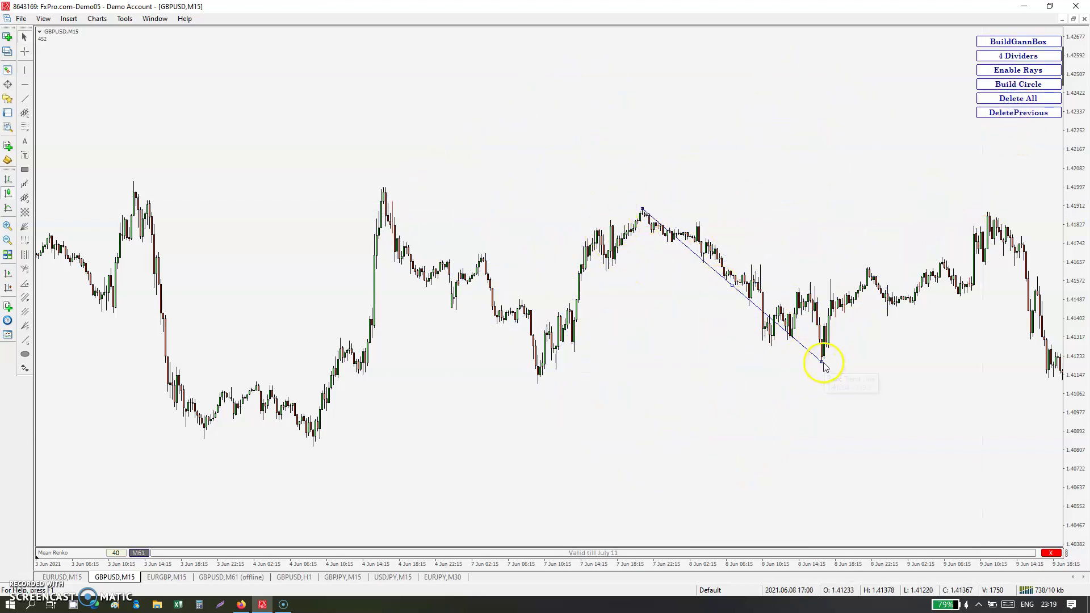
{"action": "left_click_drag", "start_coordinate": [822, 362], "coordinate": [823, 363]}
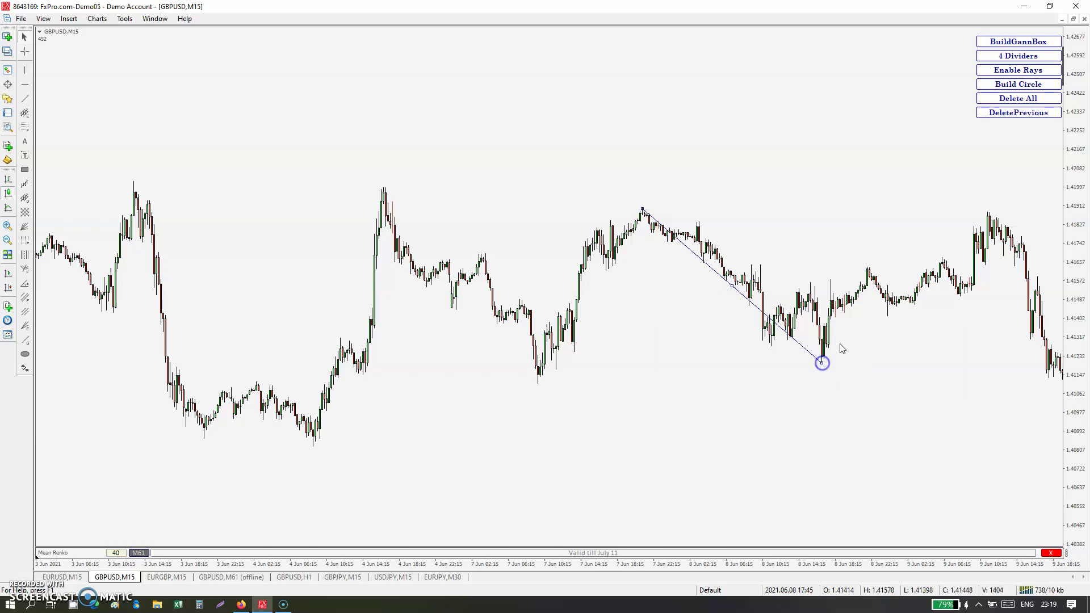
{"action": "left_click_drag", "start_coordinate": [822, 364], "coordinate": [821, 364]}
{"action": "left_click", "coordinate": [1037, 42]}
{"action": "middle_click", "coordinate": [980, 190]}
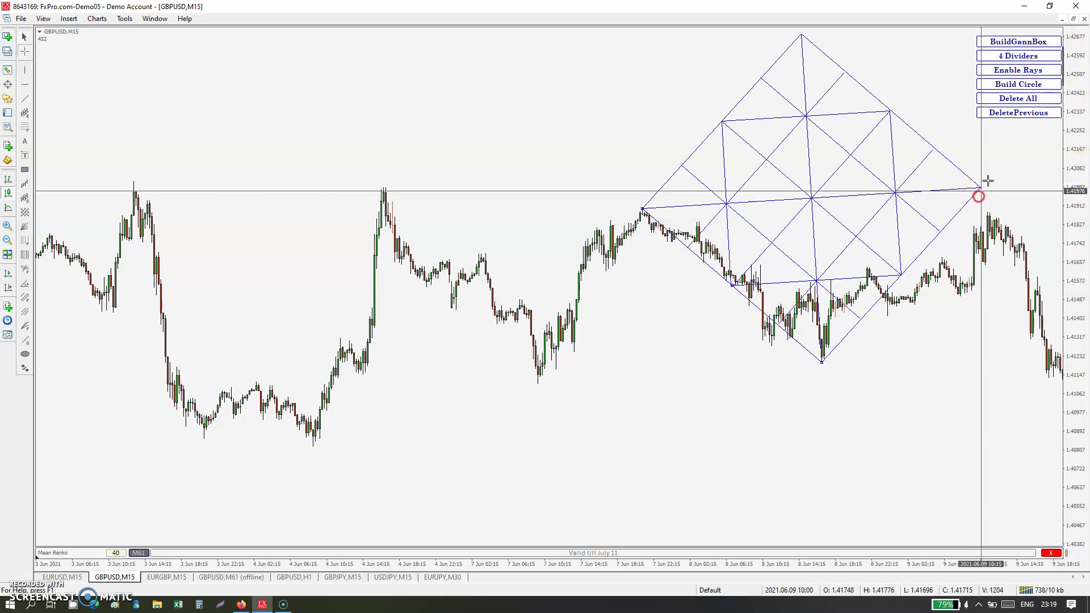
Enable rays, draw a circle around the box and check its edge against the 9 June price action
{"action": "left_click", "coordinate": [1019, 73]}
{"action": "left_click", "coordinate": [1017, 84]}
{"action": "middle_click", "coordinate": [978, 181]}
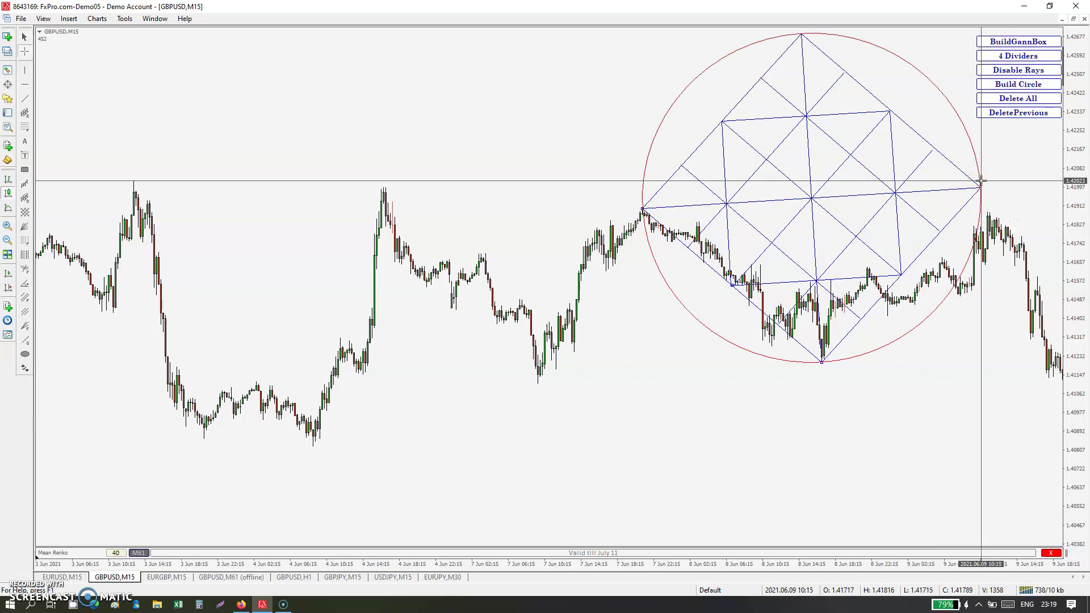
Delete all boxes, place a trend line starting at the 8 June low and show the day separators on the chart
{"action": "left_click_drag", "start_coordinate": [986, 359], "coordinate": [798, 352]}
{"action": "left_click_drag", "start_coordinate": [881, 421], "coordinate": [664, 357]}
{"action": "left_click_drag", "start_coordinate": [845, 323], "coordinate": [696, 311]}
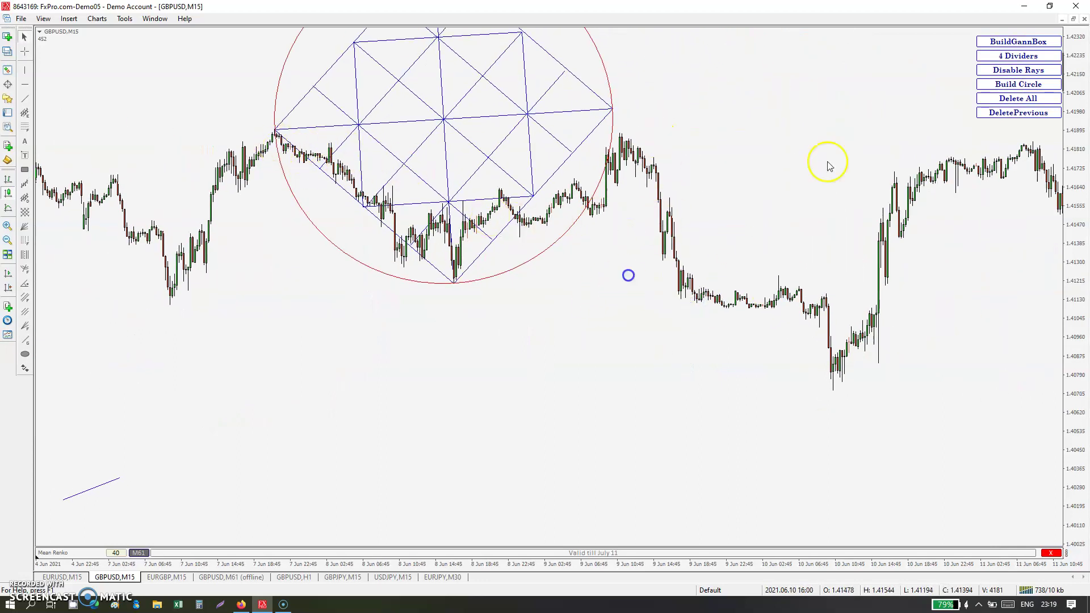
{"action": "left_click", "coordinate": [1016, 98]}
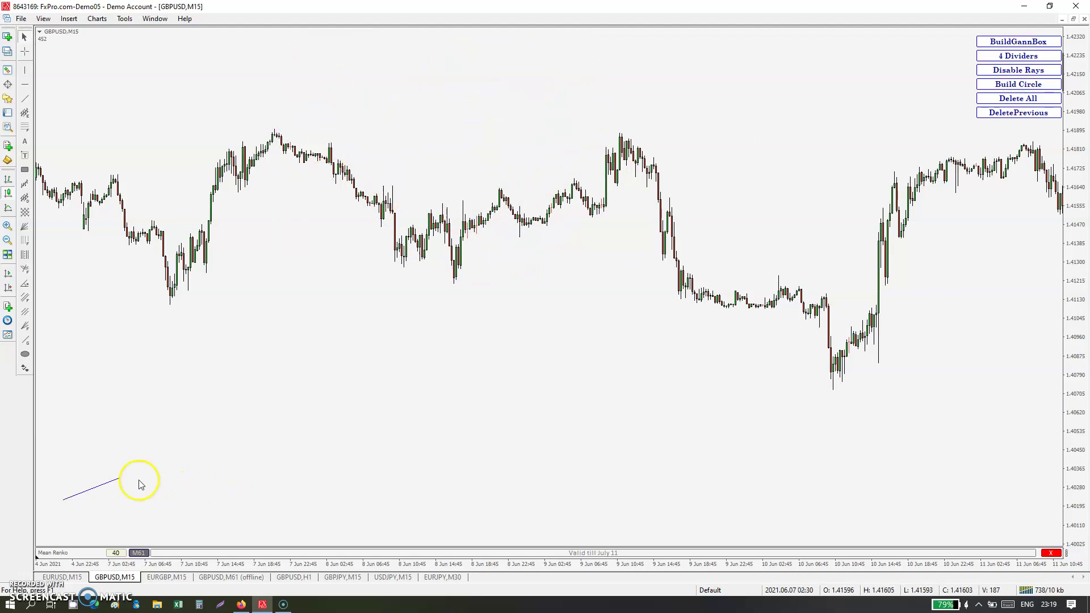
{"action": "left_click_drag", "start_coordinate": [91, 494], "coordinate": [506, 283]}
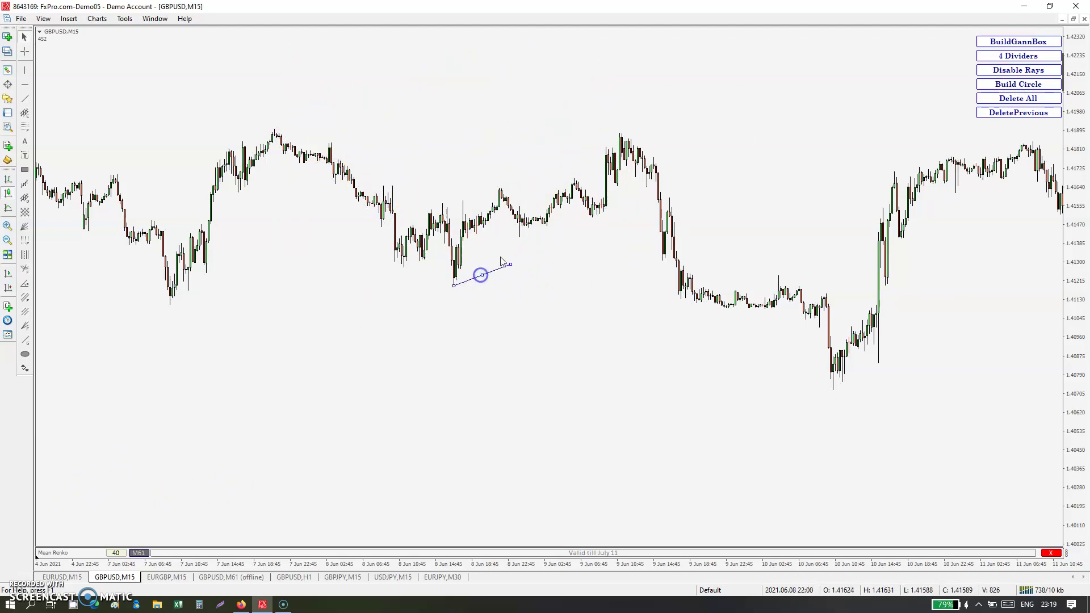
{"action": "middle_click", "coordinate": [612, 204]}
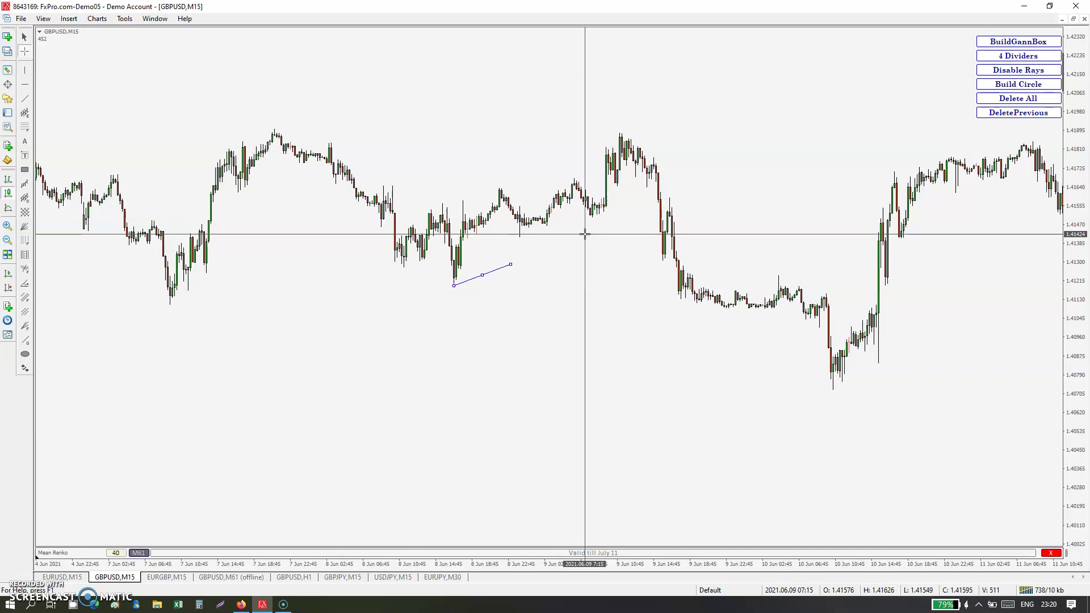
{"action": "key", "text": "ctrl+y"}
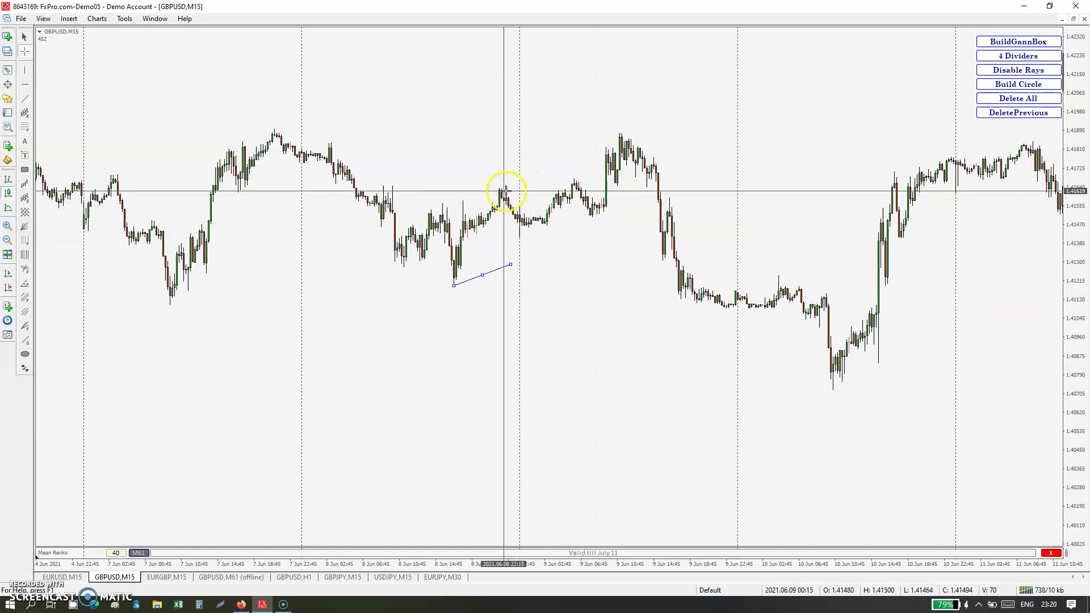
Set the trend line's upper end to the late 8 June high, build a Gann box with rays and check where price turns early on 9 June
{"action": "left_click_drag", "start_coordinate": [511, 264], "coordinate": [497, 189]}
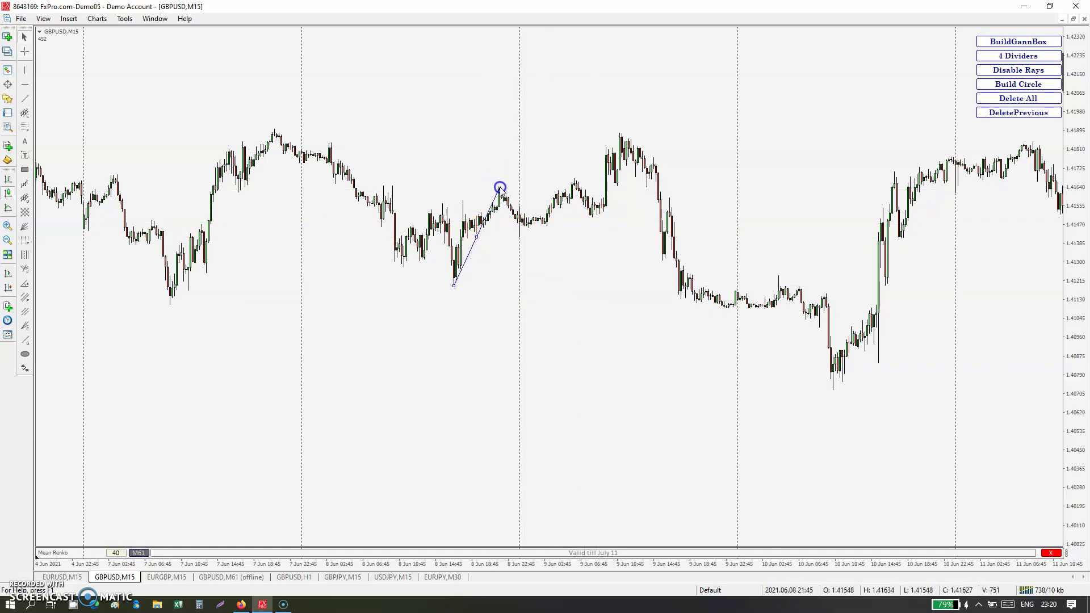
{"action": "left_click", "coordinate": [1017, 42]}
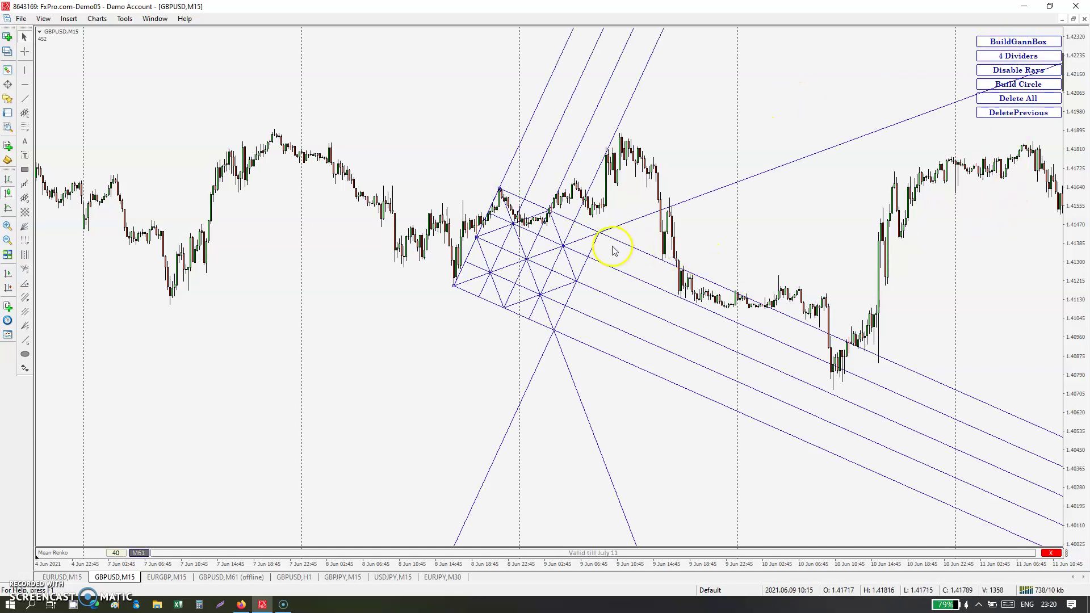
{"action": "middle_click", "coordinate": [546, 223]}
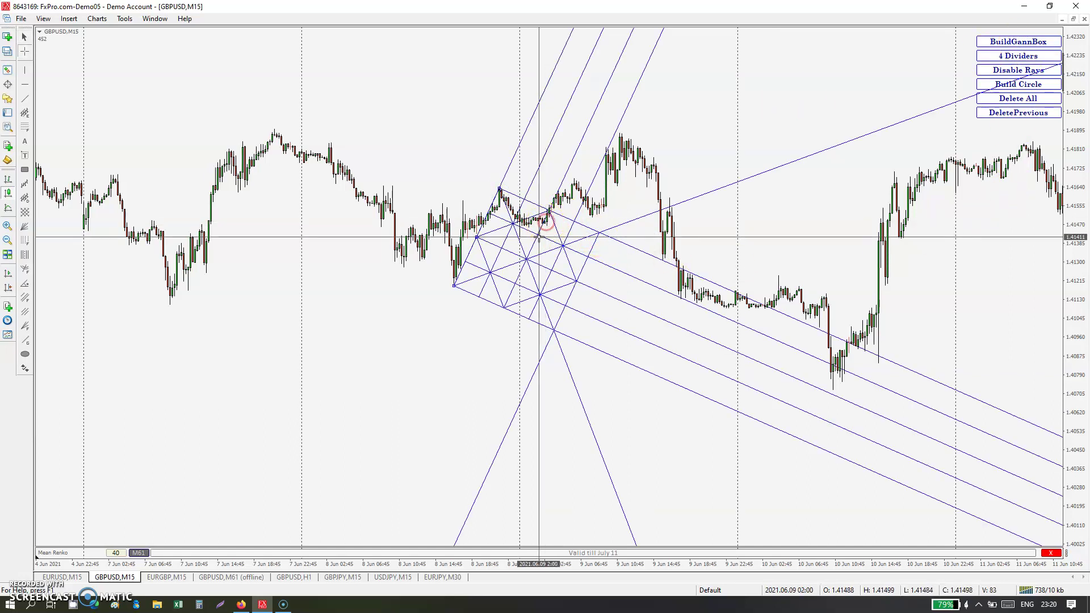
{"action": "left_click", "coordinate": [544, 224]}
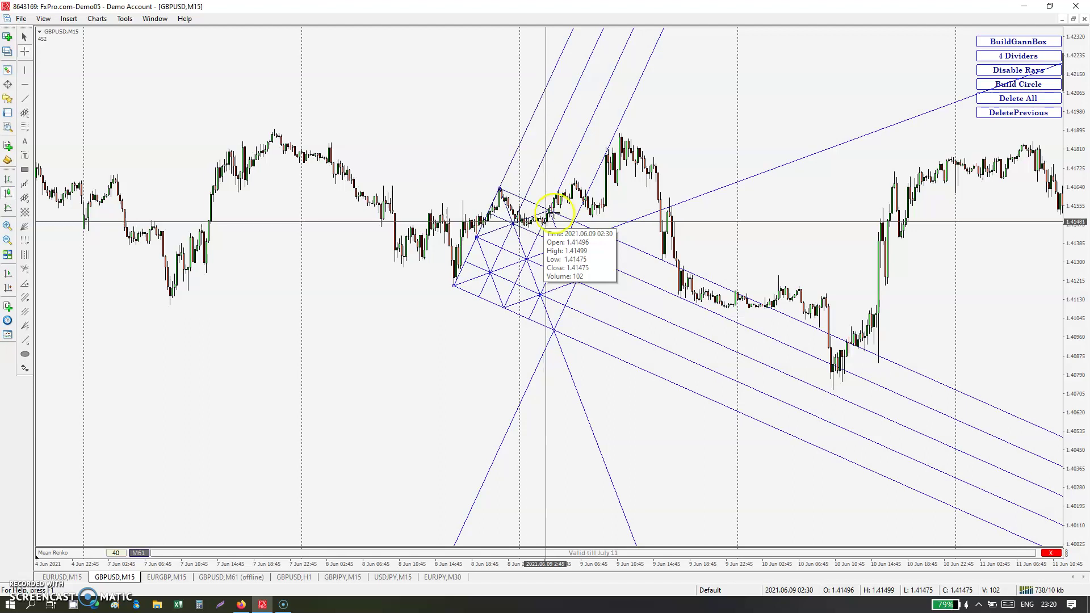
{"action": "left_click", "coordinate": [720, 113]}
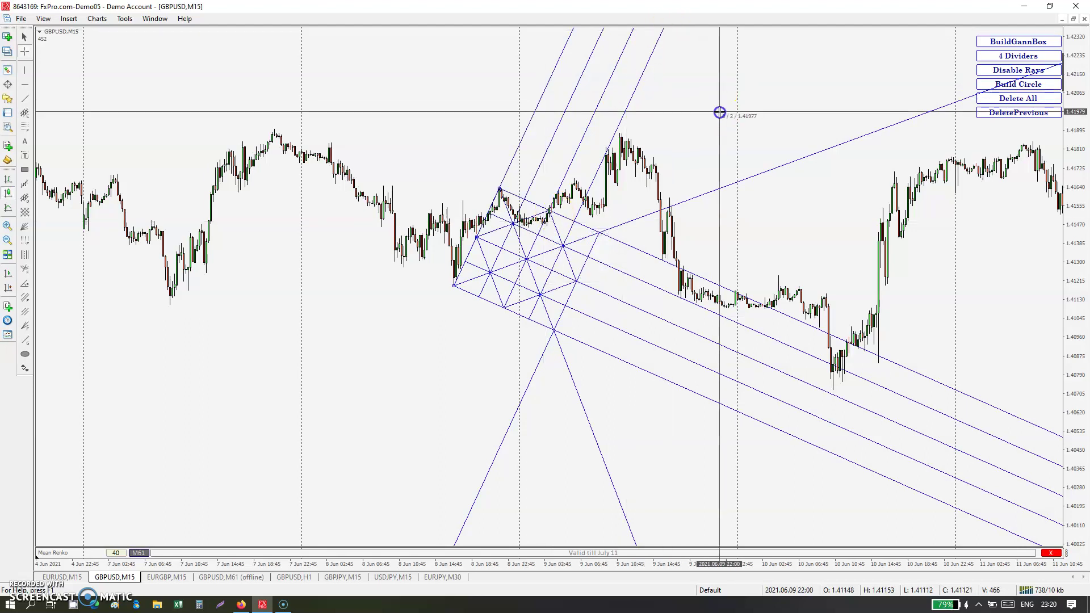
Delete all boxes, extend the trend line's upper end to the 9 June high and build a Gann box with rays
{"action": "left_click", "coordinate": [1010, 98]}
{"action": "left_click_drag", "start_coordinate": [496, 193], "coordinate": [619, 136]}
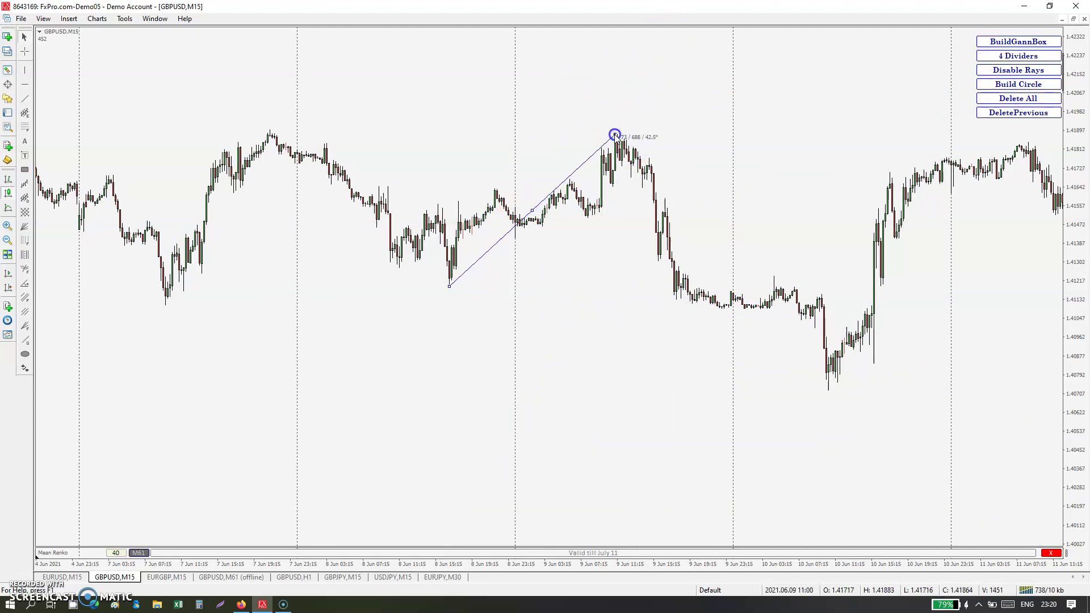
{"action": "left_click", "coordinate": [997, 43]}
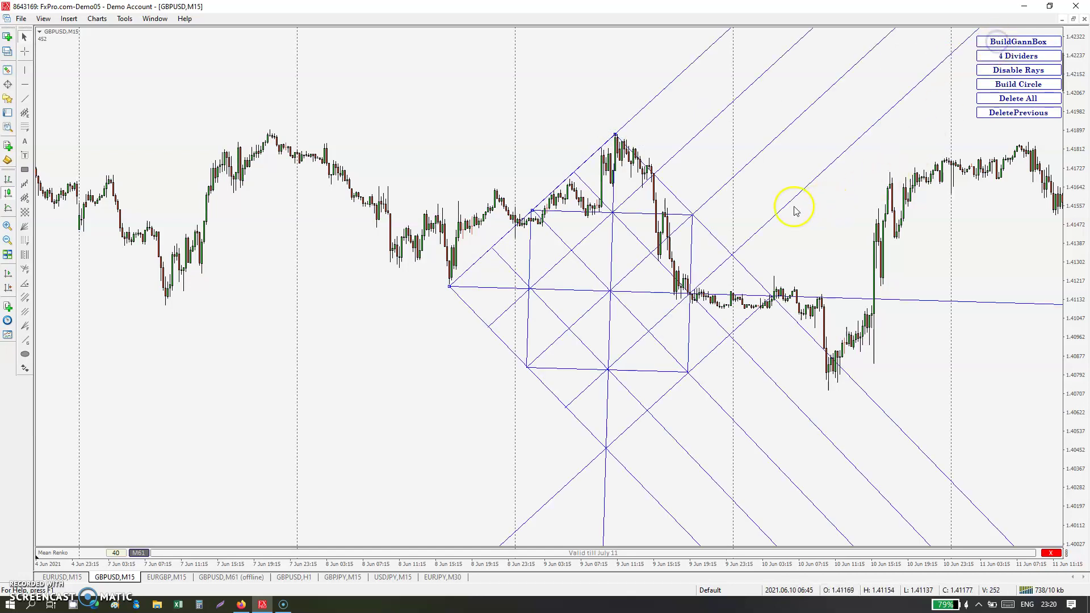
Move the trend line's lower end to the 9 June morning low and replace the existing box with a new Gann box
{"action": "left_click_drag", "start_coordinate": [449, 287], "coordinate": [595, 227]}
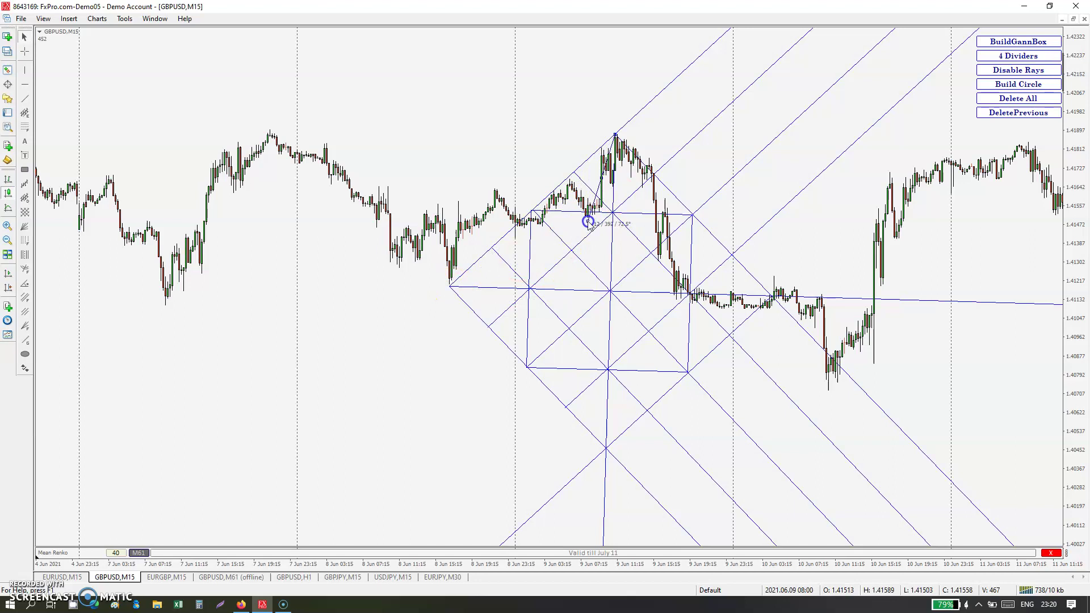
{"action": "left_click", "coordinate": [1000, 100]}
{"action": "left_click", "coordinate": [1009, 48]}
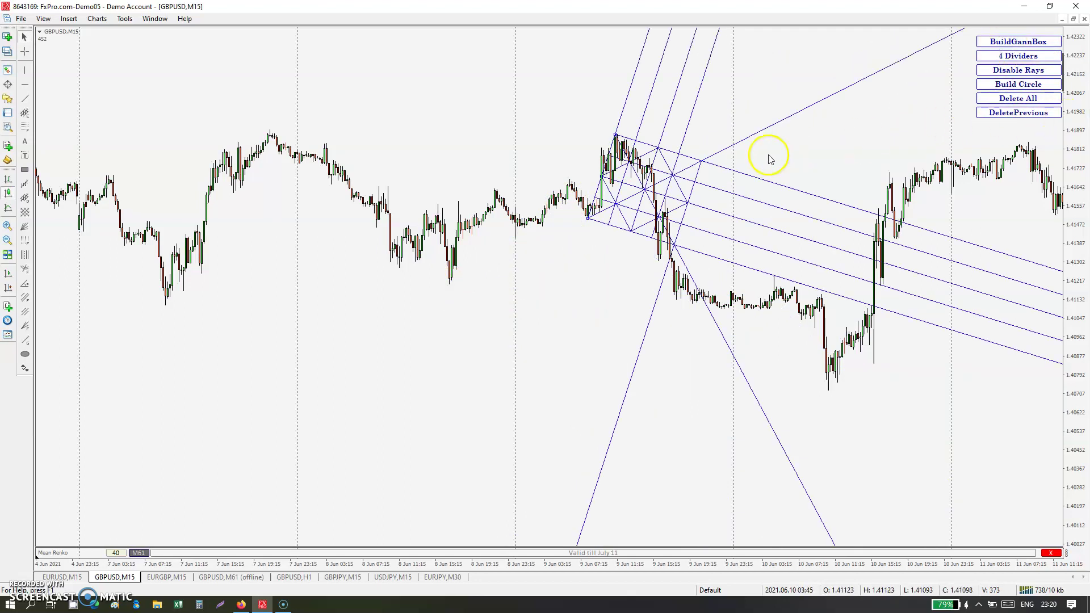
Delete the box, disable rays, rebuild the Gann box and check its lower corner against the 9 June decline
{"action": "left_click", "coordinate": [1027, 99]}
{"action": "left_click", "coordinate": [1013, 70]}
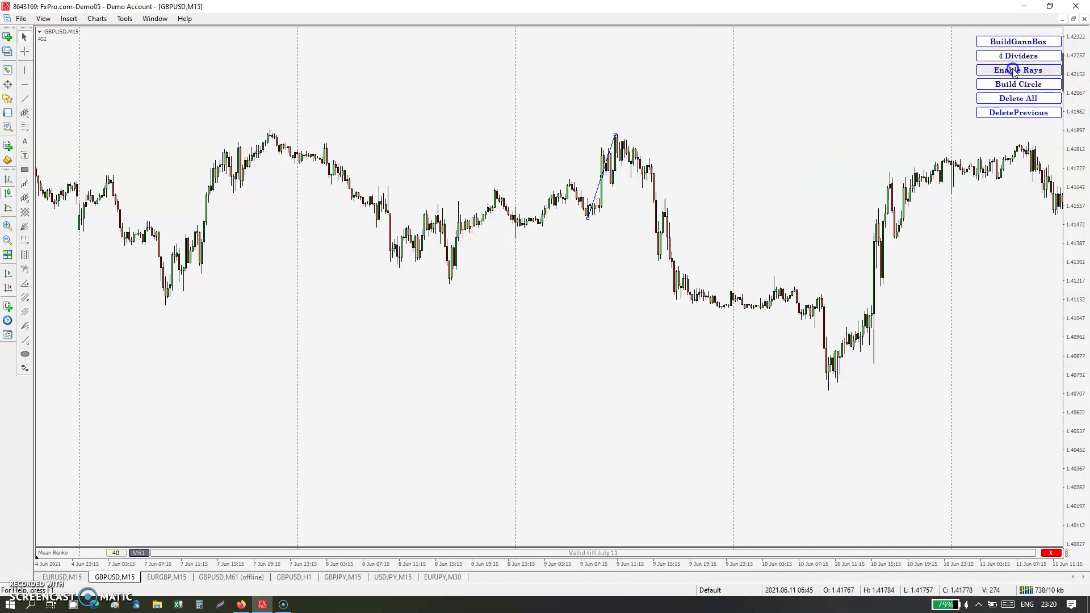
{"action": "left_click", "coordinate": [1017, 42]}
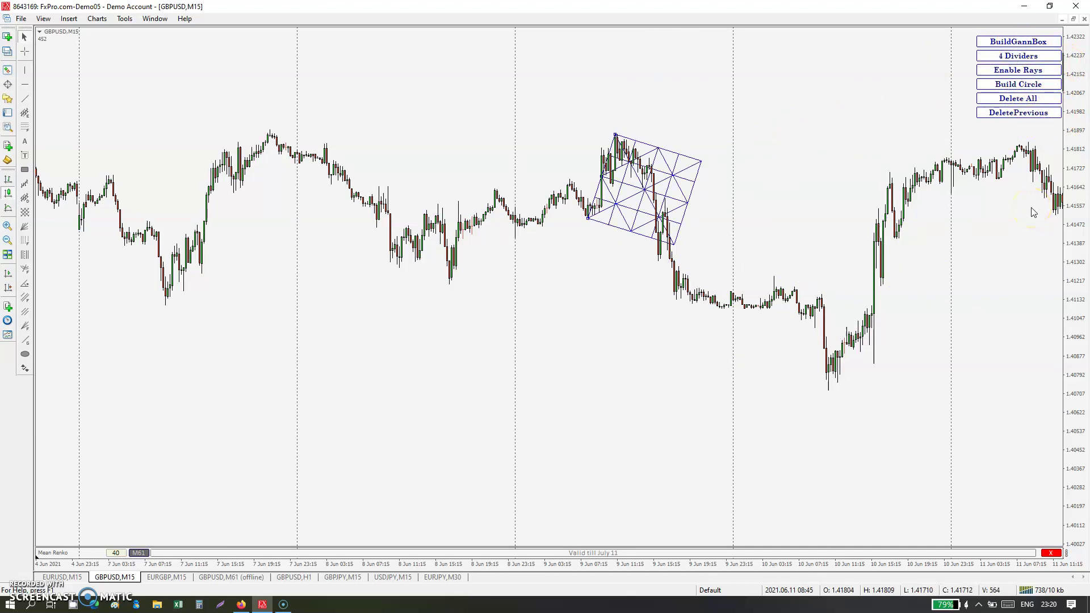
{"action": "middle_click", "coordinate": [673, 248]}
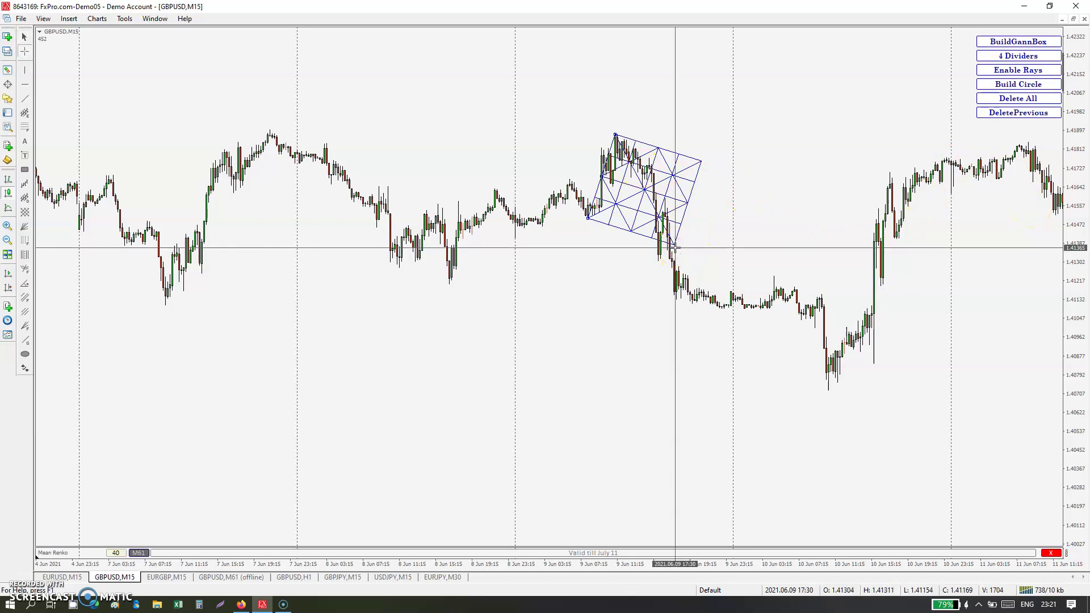
{"action": "left_click", "coordinate": [793, 305]}
Clear the box, place a new trend line from the 9 June high to the 10 June low, build a Gann box and check its far corner
{"action": "left_click_drag", "start_coordinate": [791, 306], "coordinate": [765, 303]}
{"action": "left_click", "coordinate": [1011, 108]}
{"action": "left_click_drag", "start_coordinate": [844, 276], "coordinate": [445, 282]}
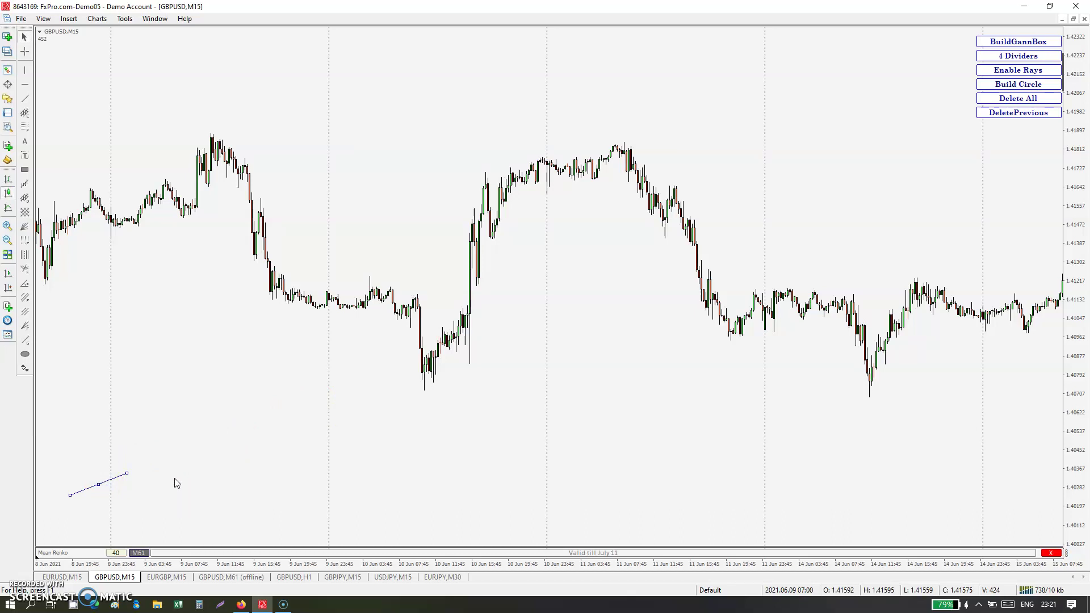
{"action": "left_click_drag", "start_coordinate": [98, 484], "coordinate": [235, 123]}
{"action": "left_click_drag", "start_coordinate": [267, 113], "coordinate": [425, 389]}
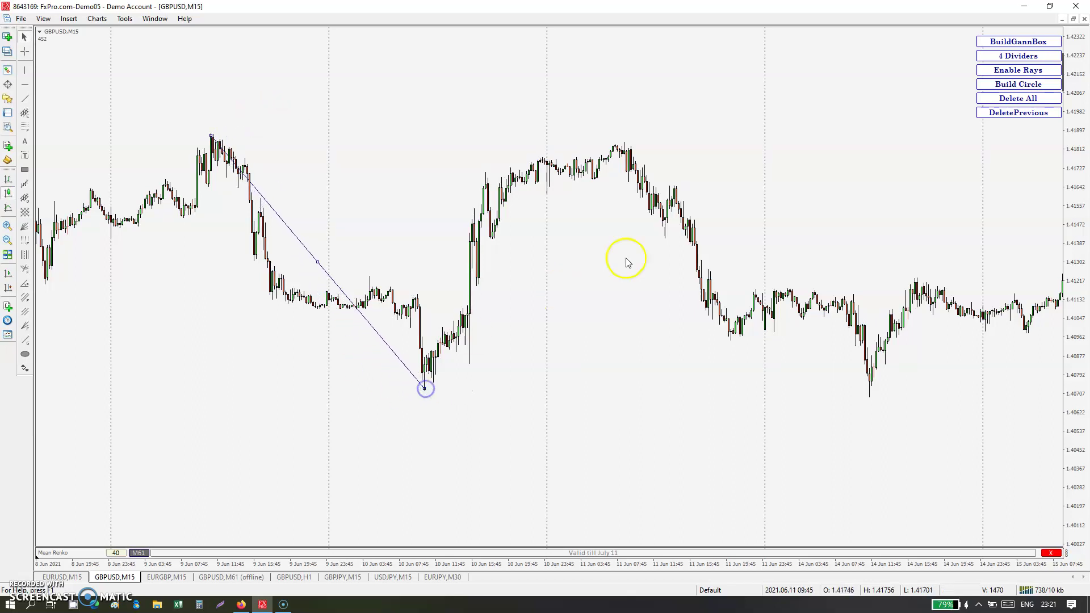
{"action": "left_click", "coordinate": [1022, 42]}
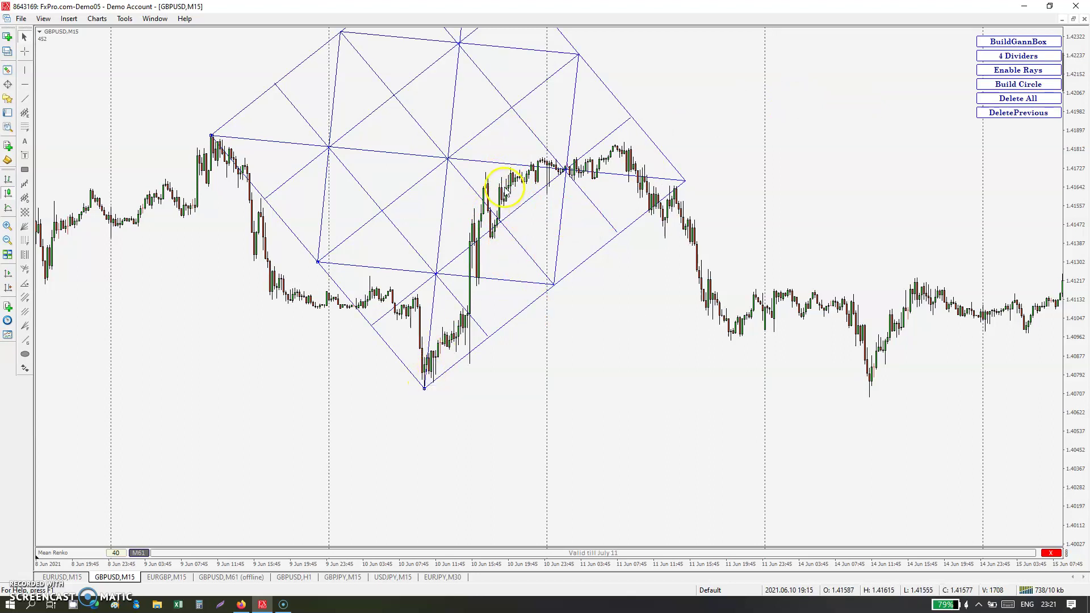
{"action": "mouse_move", "coordinate": [651, 214]}
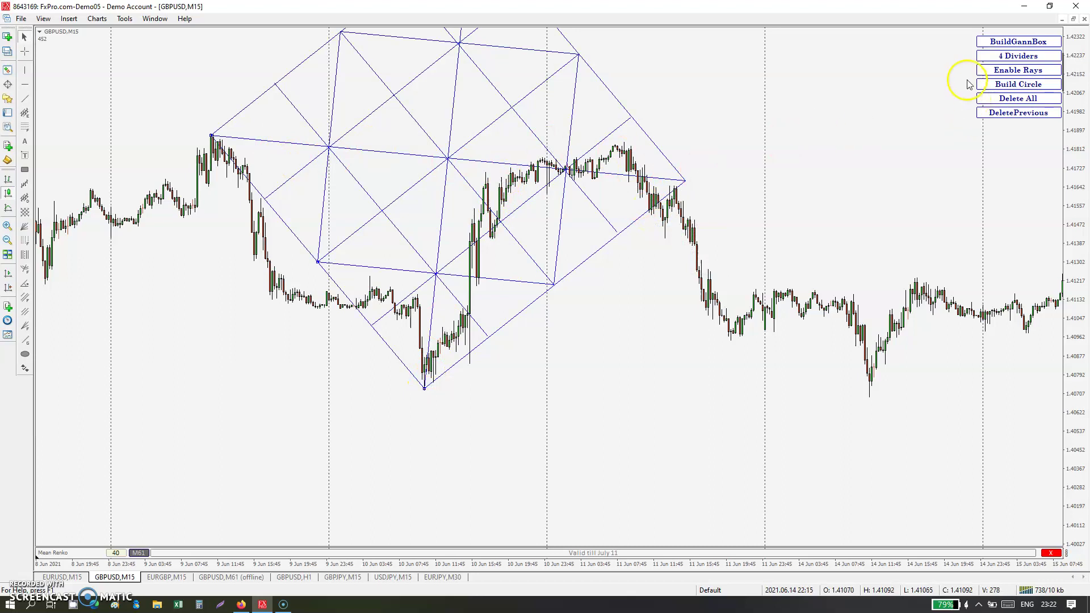
Enable rays and delete all boxes from the GBPUSD M15 chart
{"action": "left_click", "coordinate": [1028, 71]}
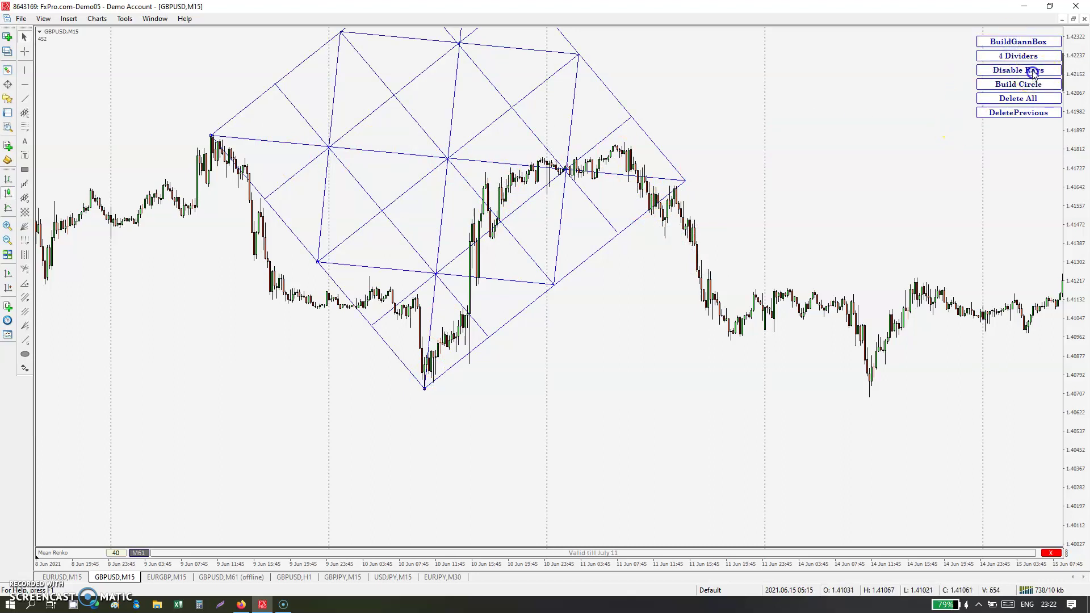
{"action": "left_click", "coordinate": [1032, 86]}
{"action": "left_click", "coordinate": [1018, 98]}
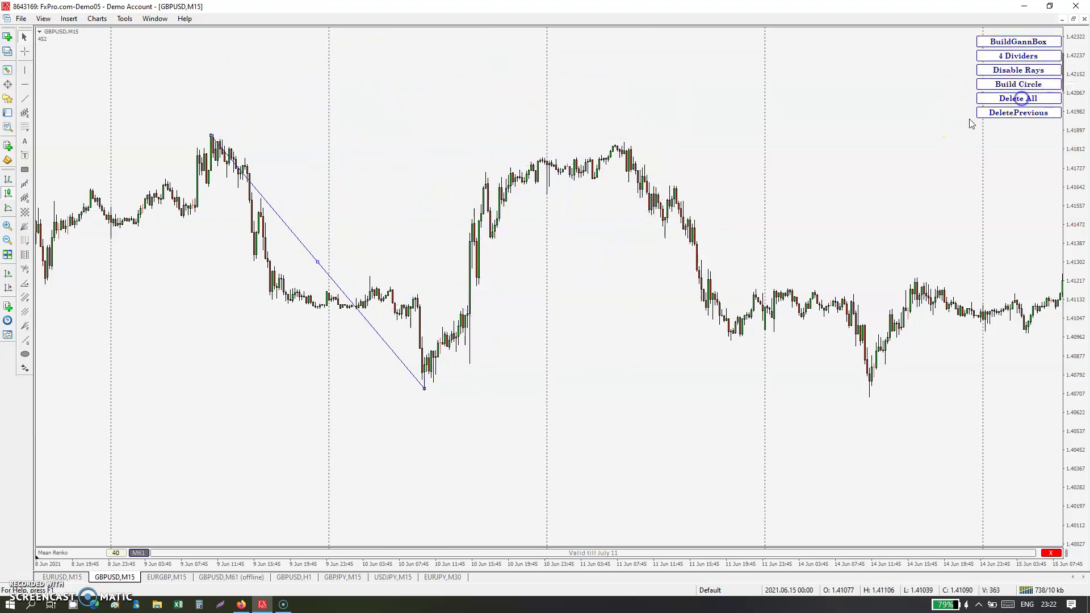
Switch to the offline GBPUSD M61 chart, delete all its Gann boxes and select the short trend line
{"action": "left_click", "coordinate": [200, 578]}
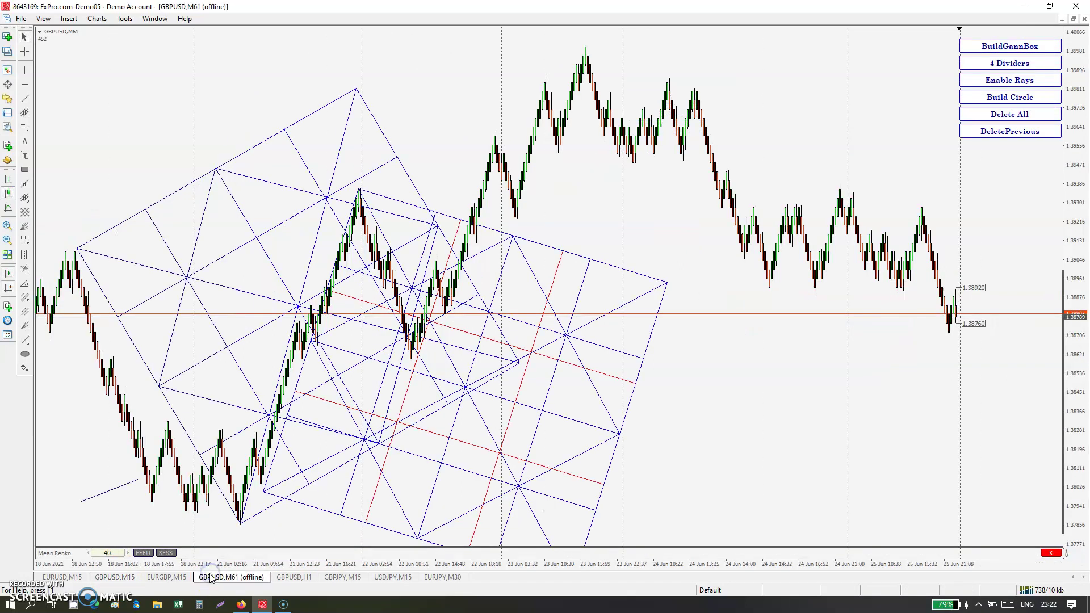
{"action": "left_click", "coordinate": [999, 115]}
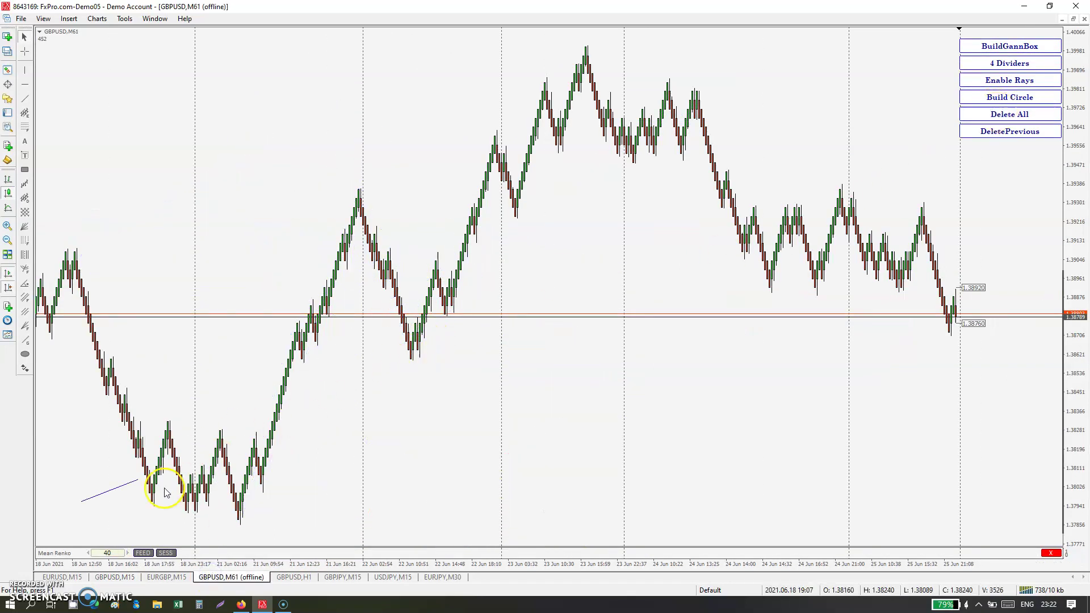
{"action": "double_click", "coordinate": [125, 486]}
Review the Dynamic Gann Box indicator's input parameters, including FixedScale, and close its settings without changes
{"action": "left_click", "coordinate": [106, 552]}
{"action": "right_click", "coordinate": [331, 291]}
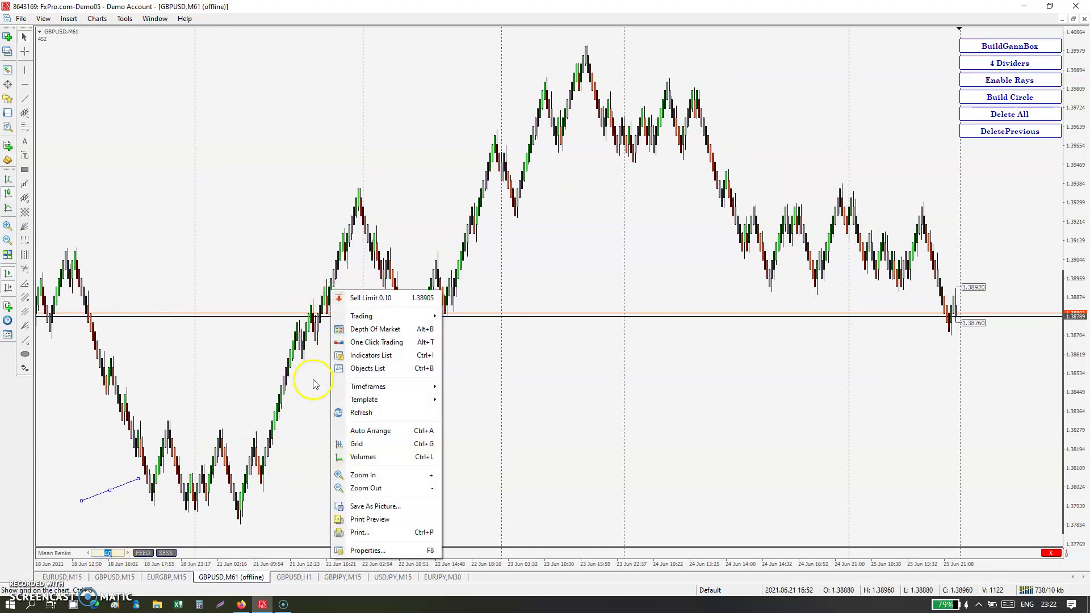
{"action": "left_click", "coordinate": [356, 355]}
{"action": "double_click", "coordinate": [320, 108]}
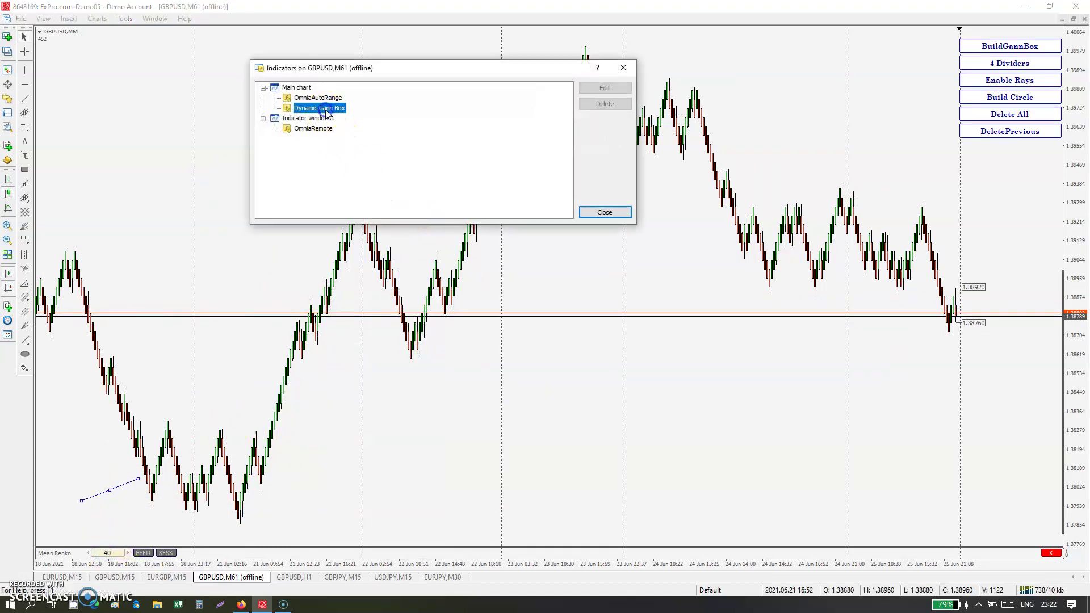
{"action": "left_click", "coordinate": [426, 184]}
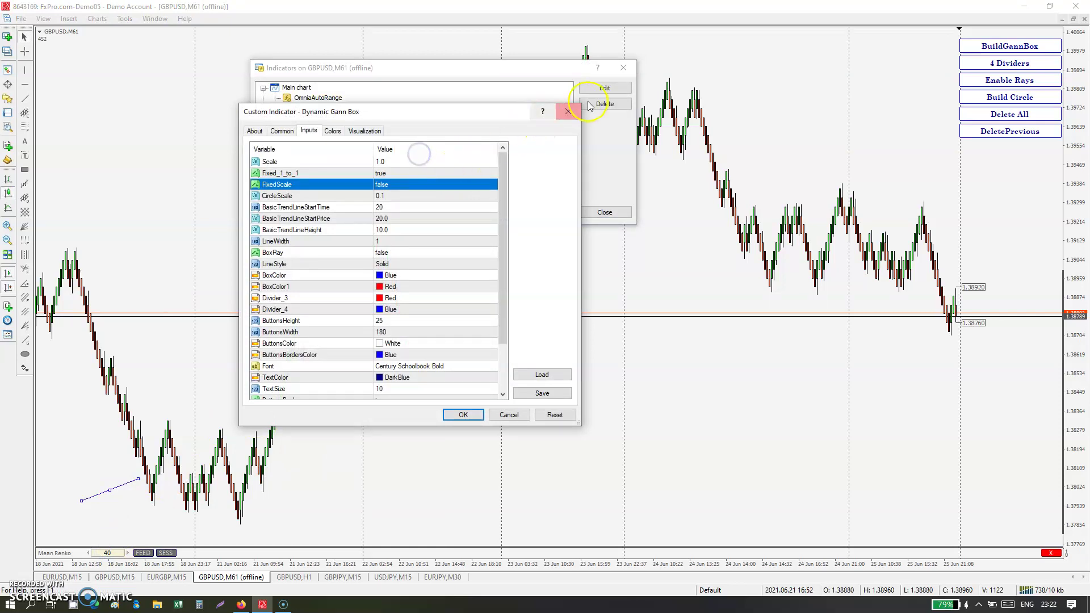
{"action": "left_click", "coordinate": [568, 111]}
{"action": "left_click", "coordinate": [623, 67]}
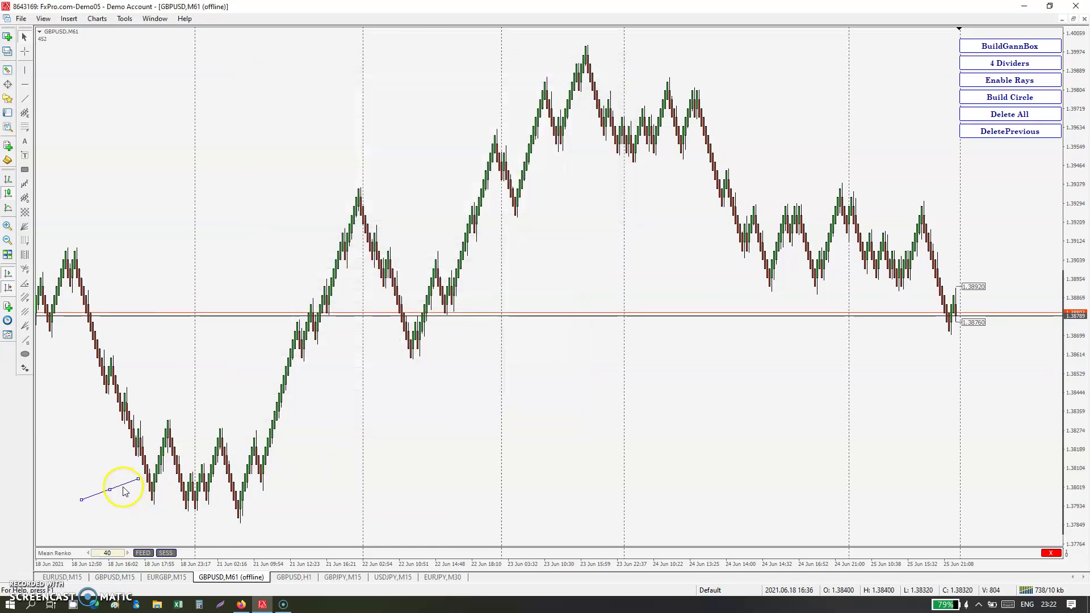
Place the trend line from the 21 June low to the 21 June high, build a Gann box and check its crossing near the 22 June low
{"action": "left_click_drag", "start_coordinate": [106, 495], "coordinate": [384, 291]}
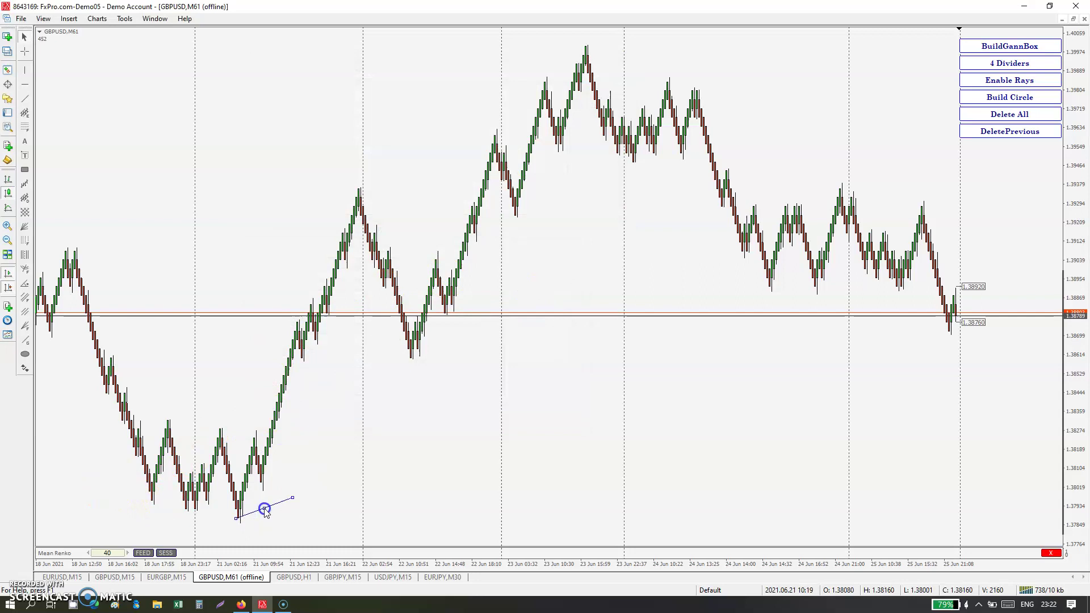
{"action": "left_click_drag", "start_coordinate": [297, 502], "coordinate": [359, 192]}
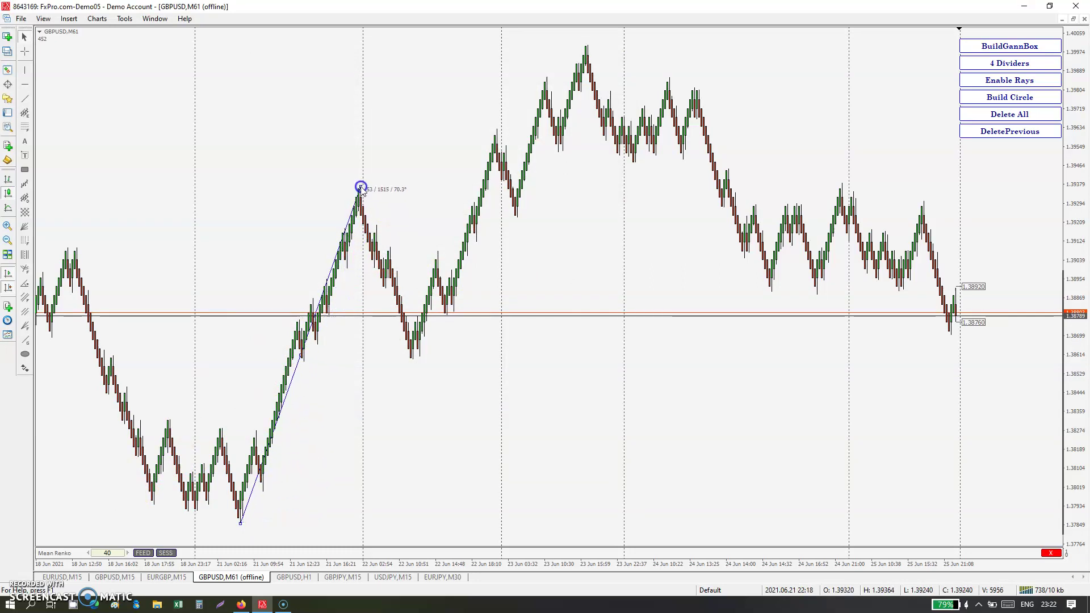
{"action": "left_click", "coordinate": [985, 45]}
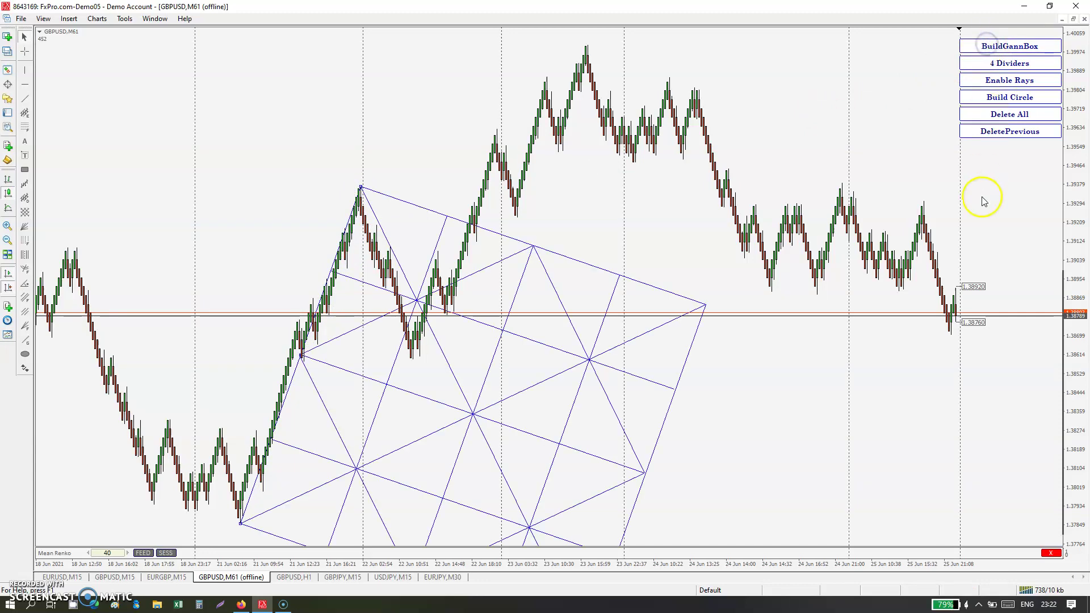
{"action": "middle_click", "coordinate": [417, 302]}
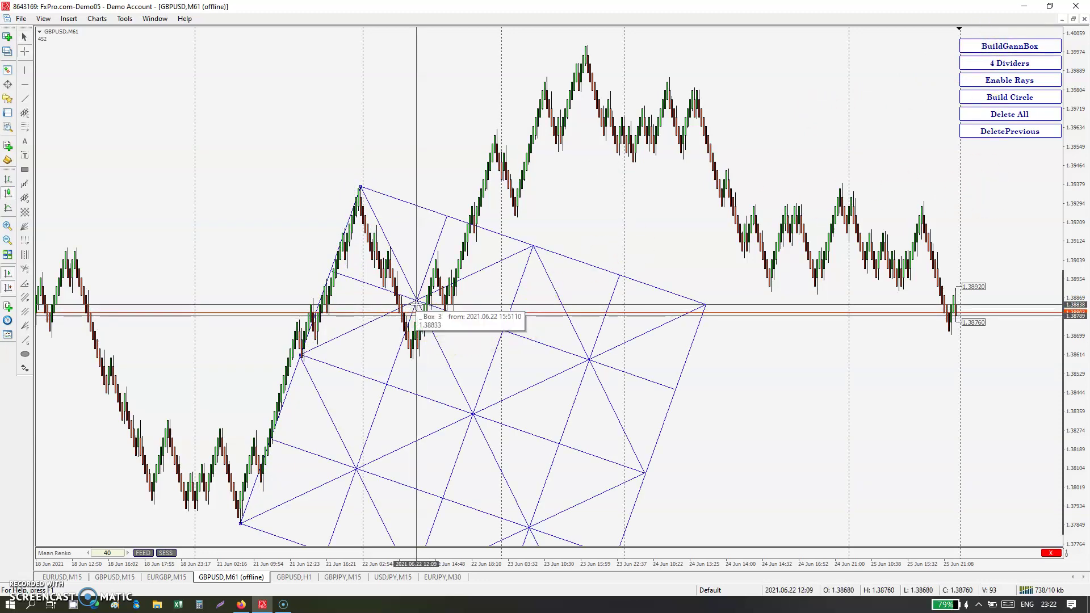
{"action": "left_click", "coordinate": [417, 303]}
Move the line's lower end to the midday 21 June pullback low and build a second, smaller Gann box
{"action": "left_click_drag", "start_coordinate": [240, 524], "coordinate": [303, 361]}
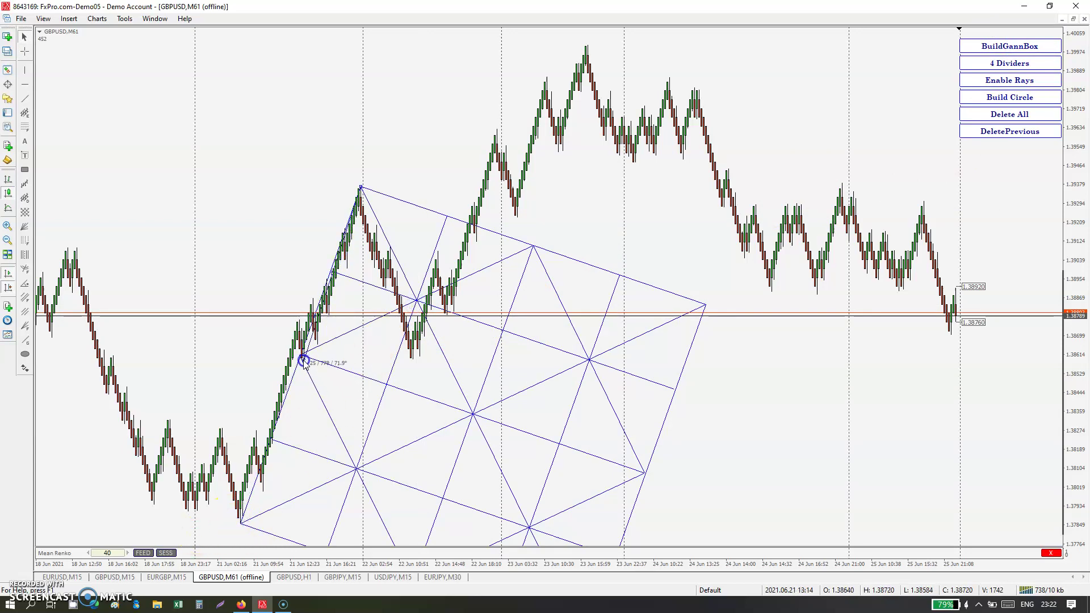
{"action": "left_click", "coordinate": [1010, 46]}
{"action": "middle_click", "coordinate": [431, 343]}
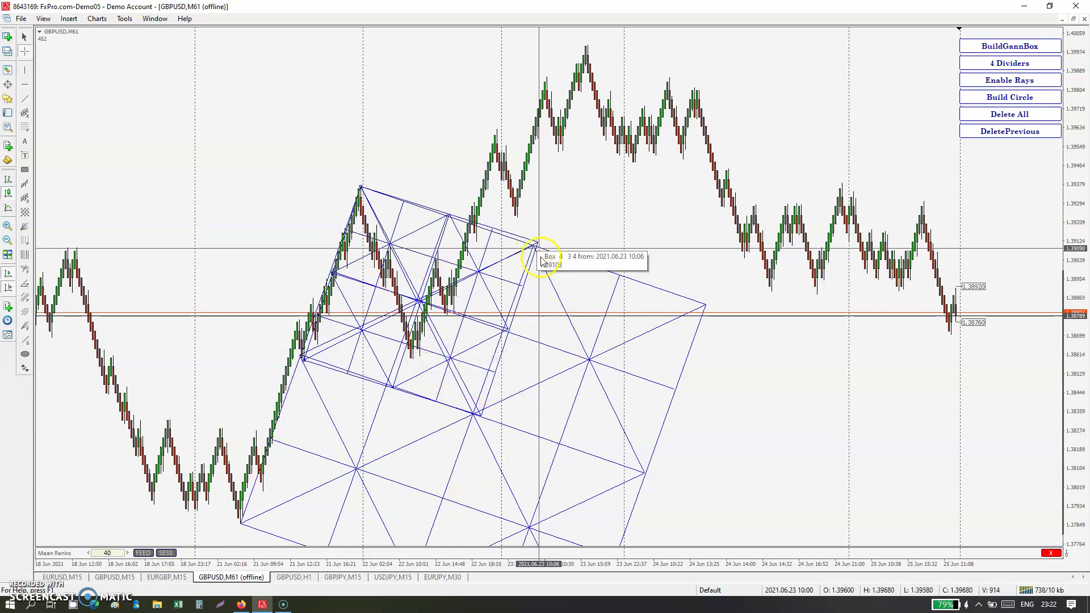
Delete all boxes, rebuild only the smaller Gann box and check its intersections against the 22 June turning points
{"action": "left_click", "coordinate": [1014, 116]}
{"action": "left_click", "coordinate": [1000, 45]}
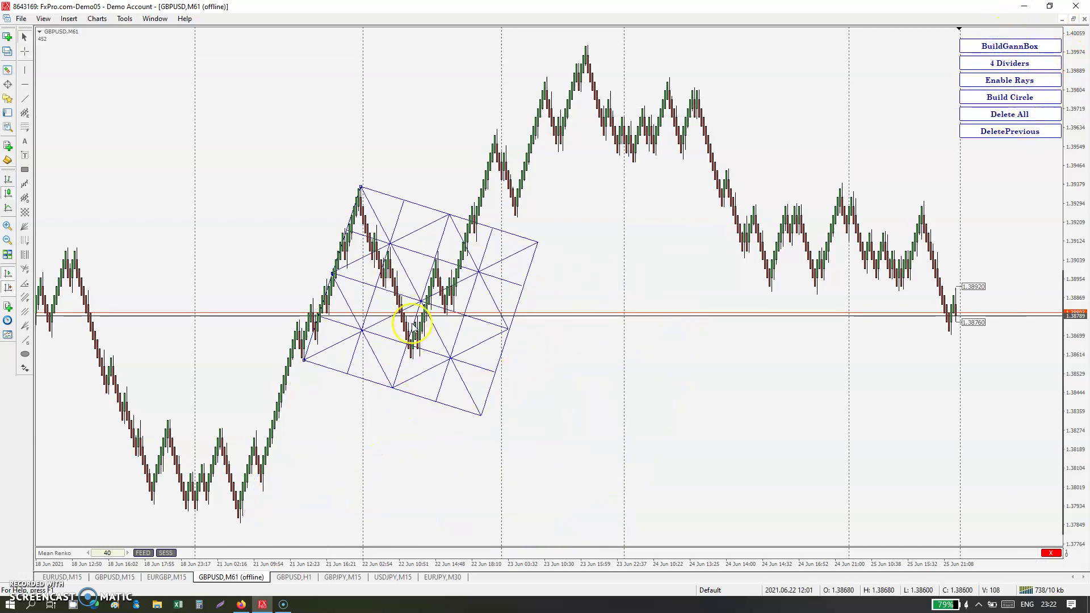
{"action": "middle_click", "coordinate": [434, 257]}
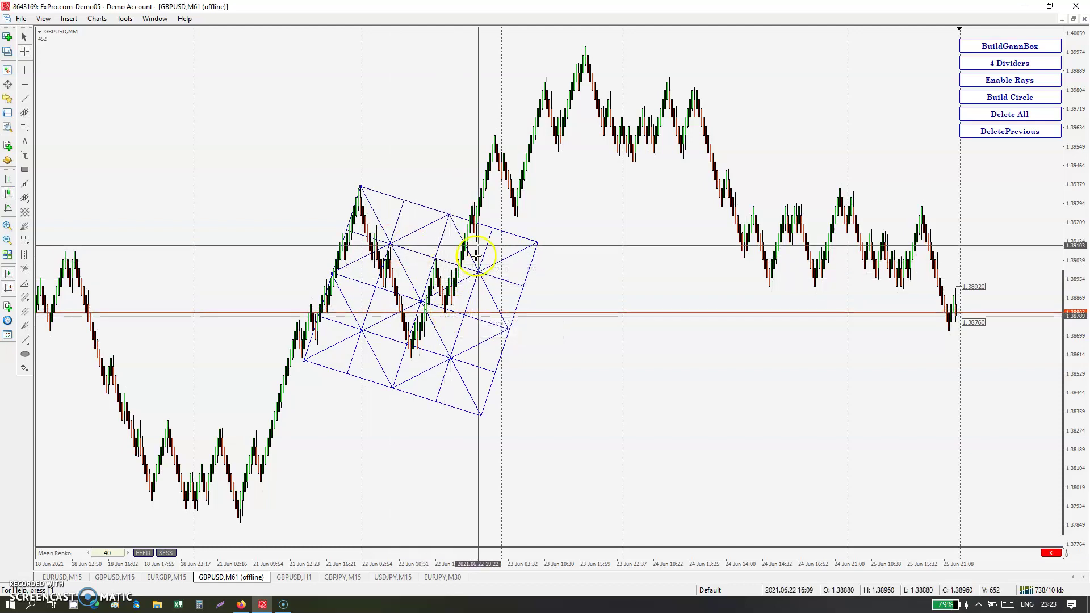
{"action": "left_click", "coordinate": [509, 156]}
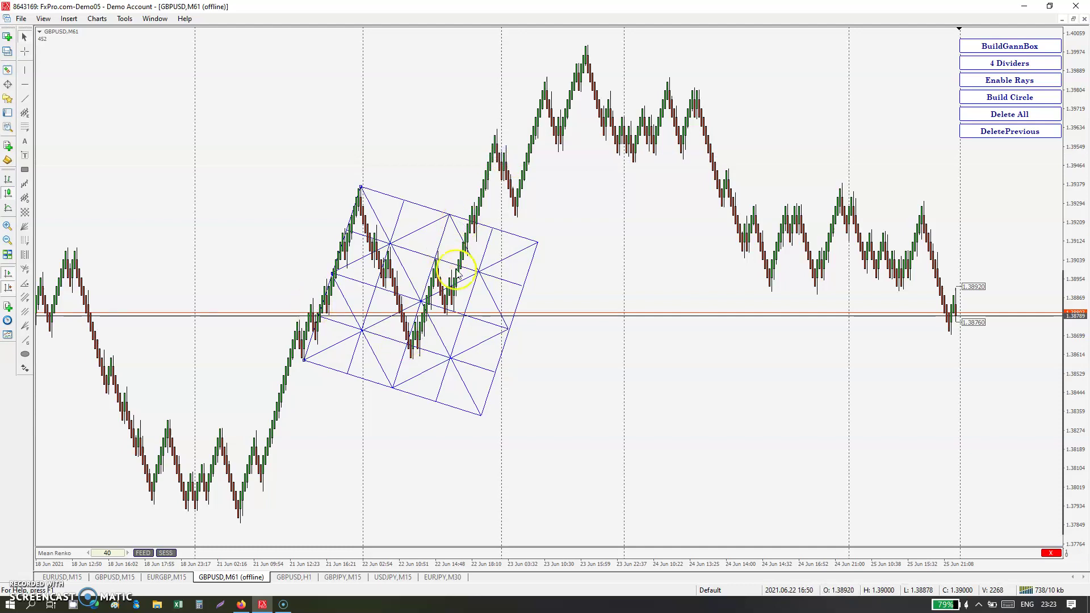
Clear the box, run the trend line from the 21 June high to the 22 June low, build a Gann box and check its upper edge
{"action": "left_click", "coordinate": [1010, 114]}
{"action": "left_click_drag", "start_coordinate": [306, 365], "coordinate": [410, 364]}
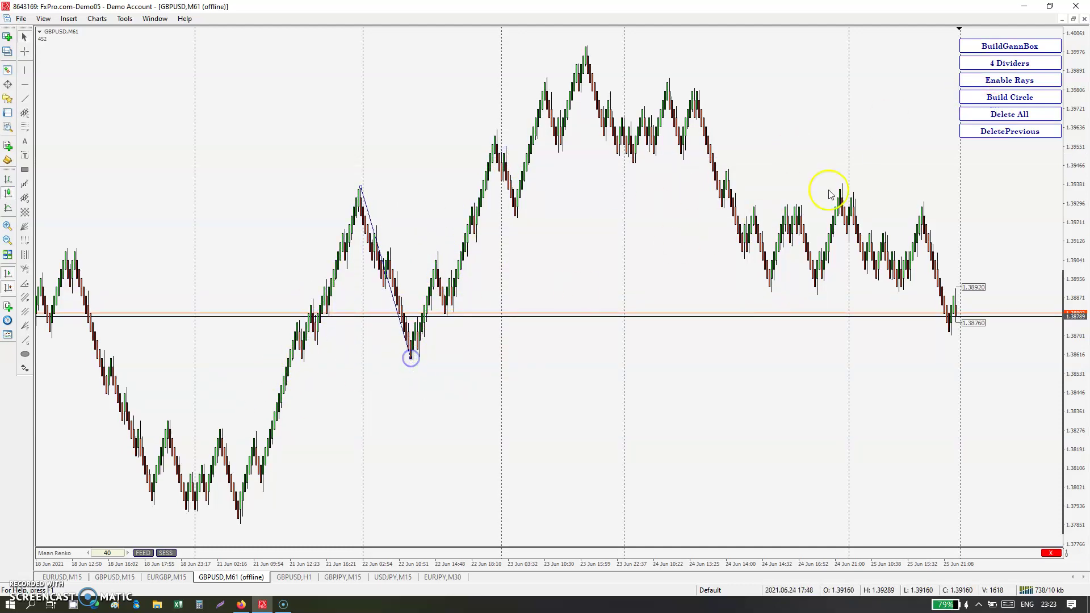
{"action": "left_click", "coordinate": [974, 46]}
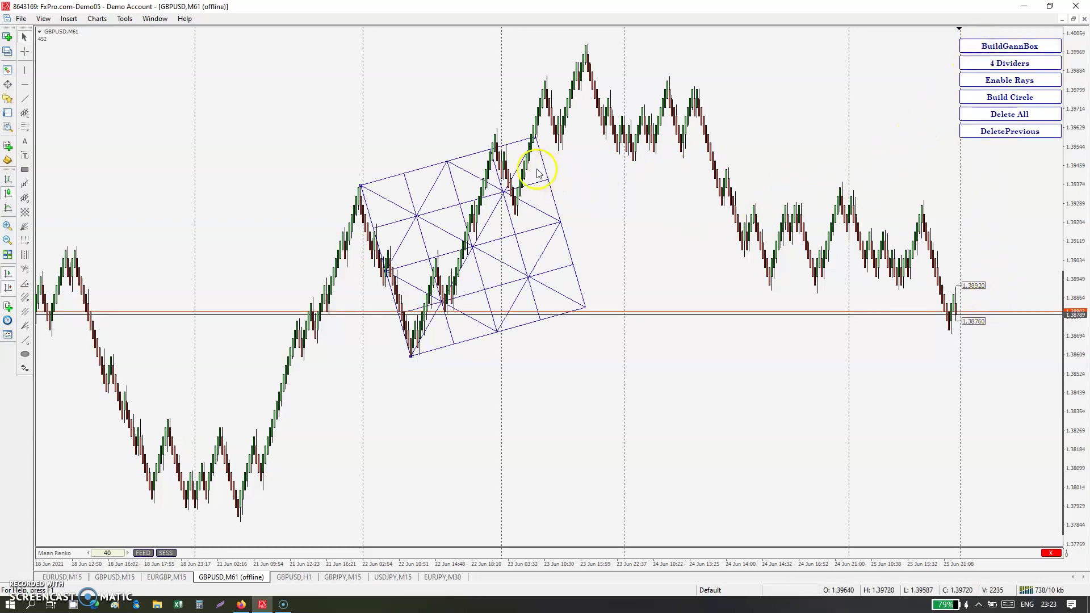
{"action": "middle_click", "coordinate": [495, 158]}
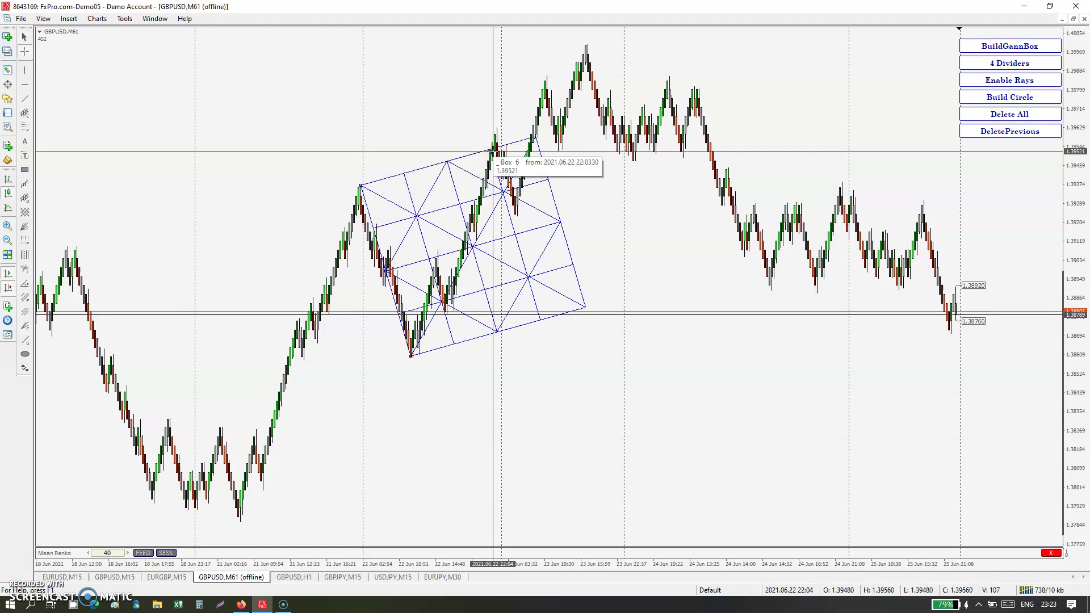
{"action": "left_click", "coordinate": [539, 135]}
Delete the box, refine the line's lower end to the 22 June wick low, rebuild the Gann box and inspect its corners
{"action": "left_click", "coordinate": [1028, 115]}
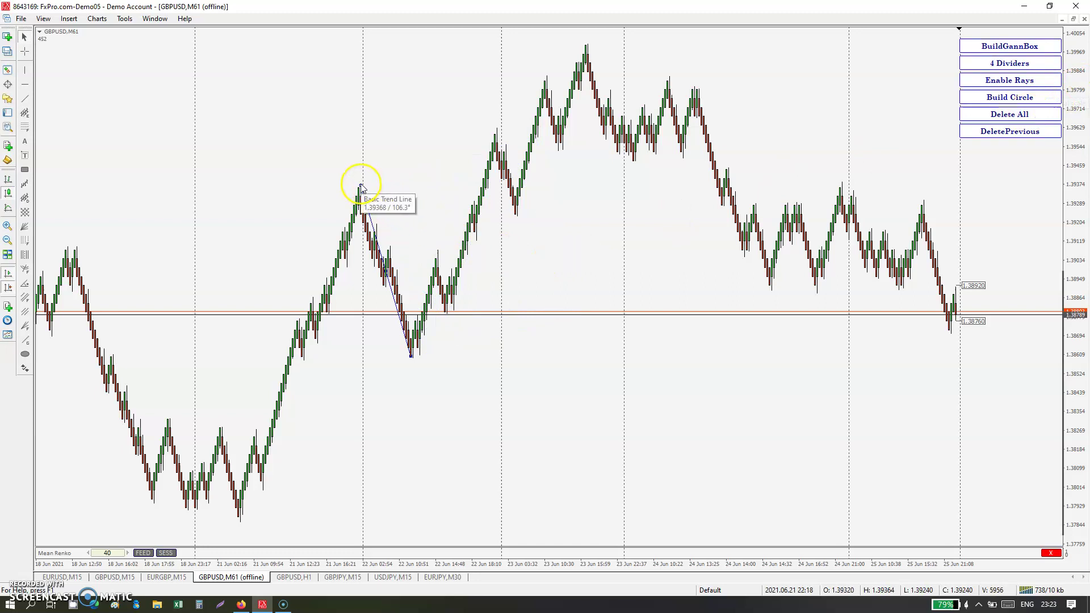
{"action": "left_click_drag", "start_coordinate": [412, 358], "coordinate": [411, 356]}
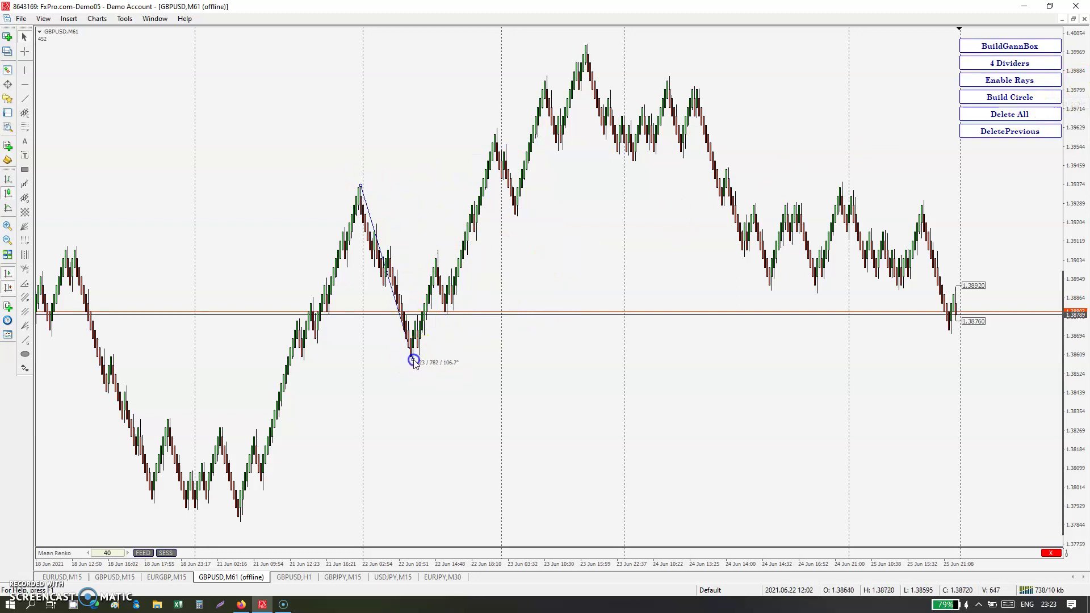
{"action": "left_click", "coordinate": [984, 46]}
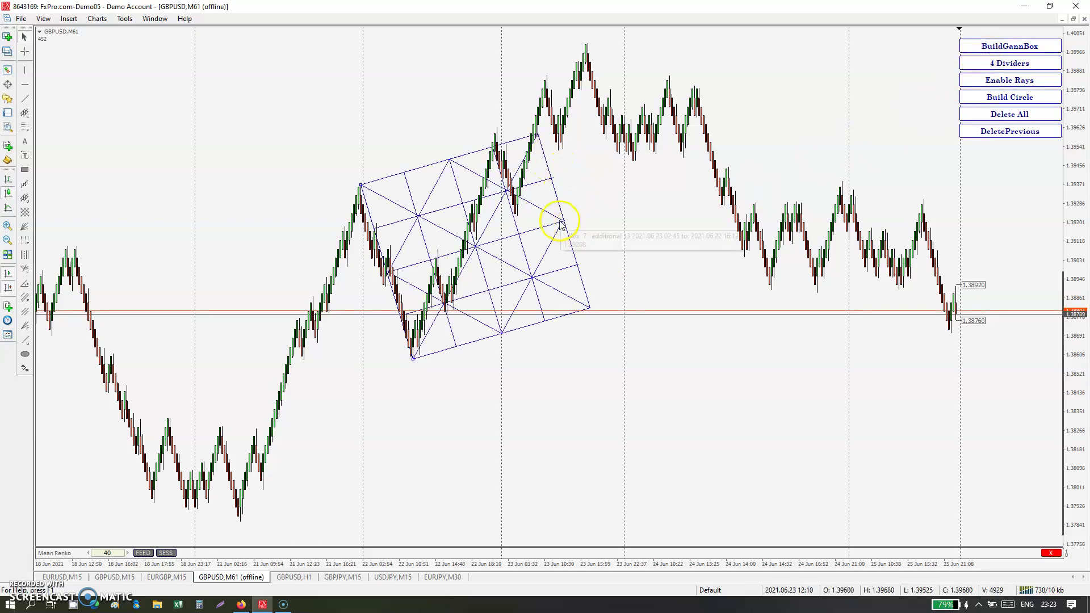
{"action": "left_click", "coordinate": [589, 313]}
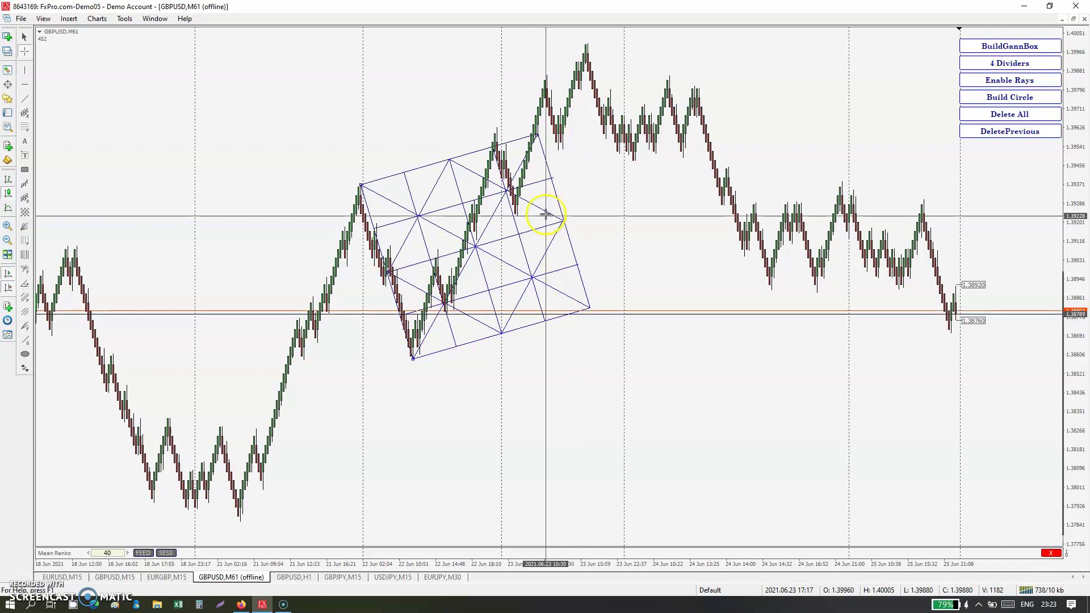
Clear the box, stretch the trend line from the 22 June low to the 23 June high, build a Gann box and check it against 24 June prices
{"action": "left_click", "coordinate": [994, 117]}
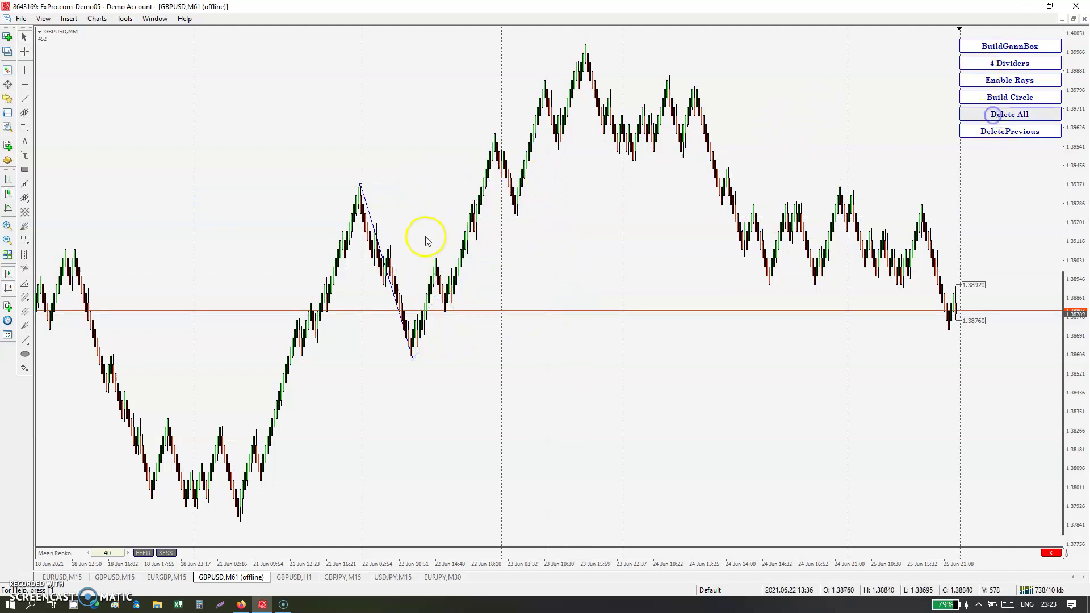
{"action": "left_click_drag", "start_coordinate": [360, 187], "coordinate": [588, 45]}
{"action": "left_click", "coordinate": [998, 45]}
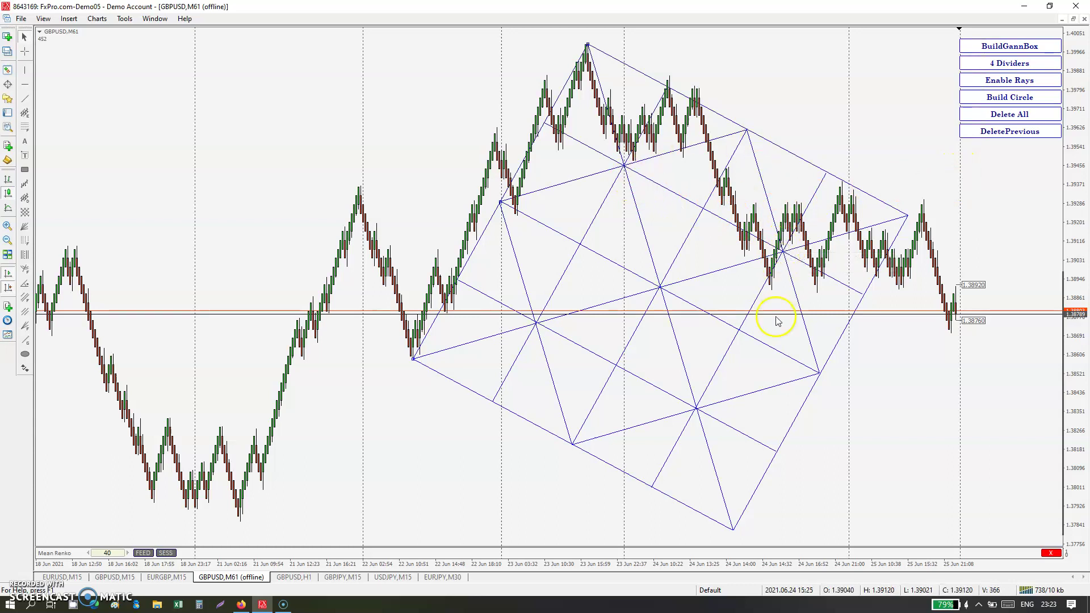
{"action": "middle_click", "coordinate": [906, 269]}
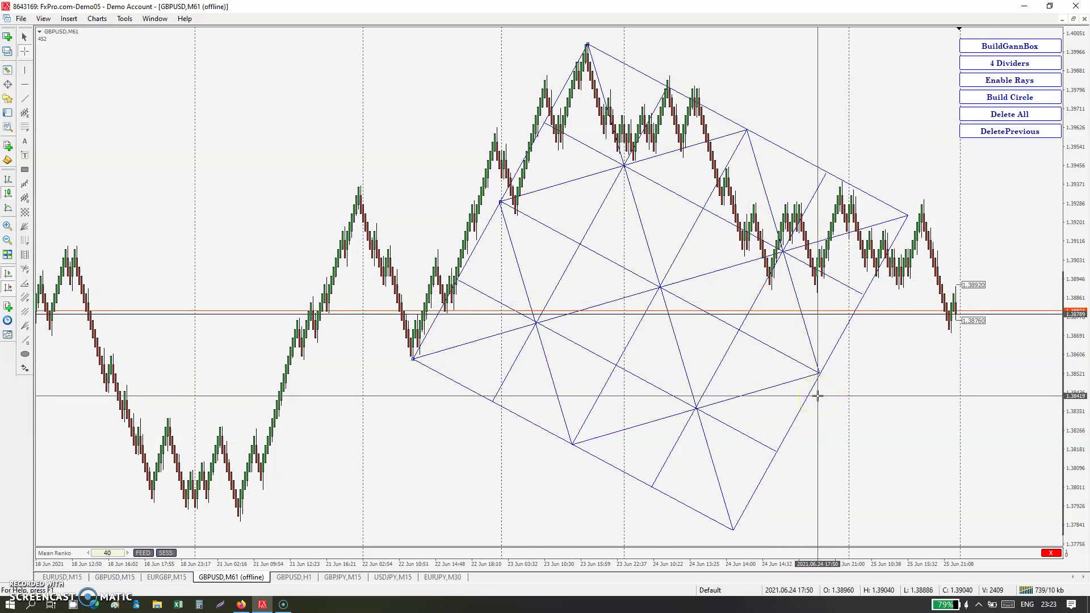
{"action": "left_click", "coordinate": [731, 500]}
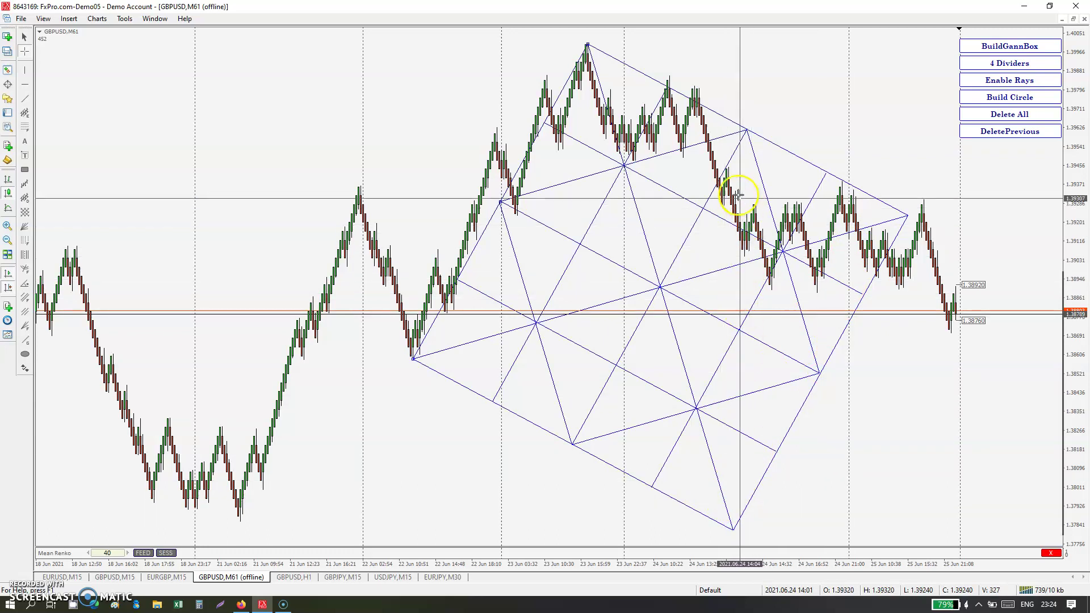
Go back to early June, place the trend line from the 3 June high to the 4 June low and build a Gann box
{"action": "right_click", "coordinate": [705, 213]}
{"action": "left_click_drag", "start_coordinate": [289, 405], "coordinate": [588, 405]}
{"action": "scroll", "coordinate": [545, 330], "scroll_direction": "up", "scroll_amount": 10}
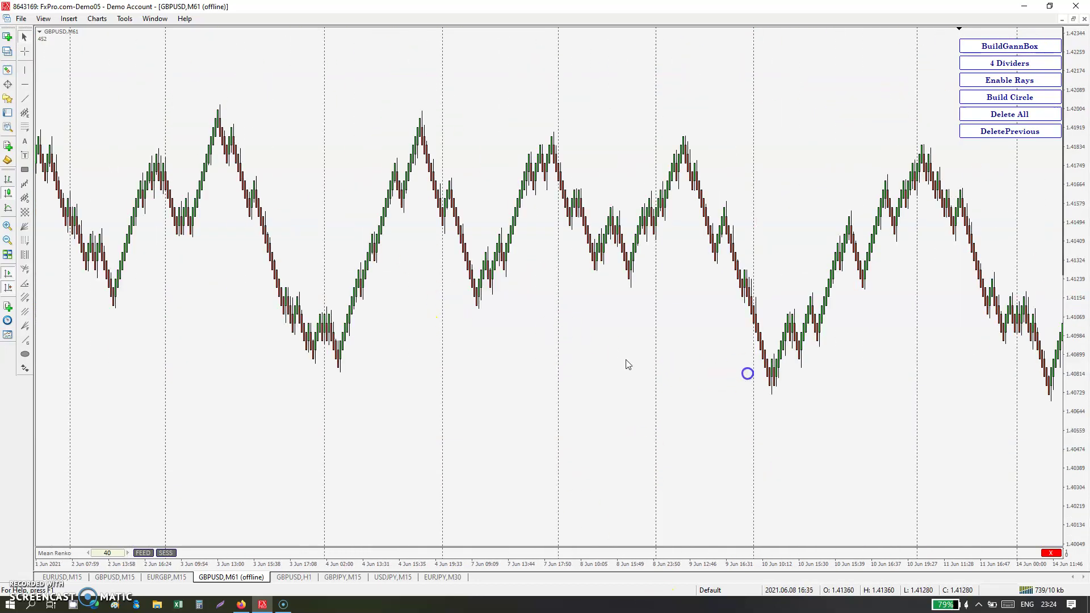
{"action": "left_click_drag", "start_coordinate": [235, 494], "coordinate": [154, 102]}
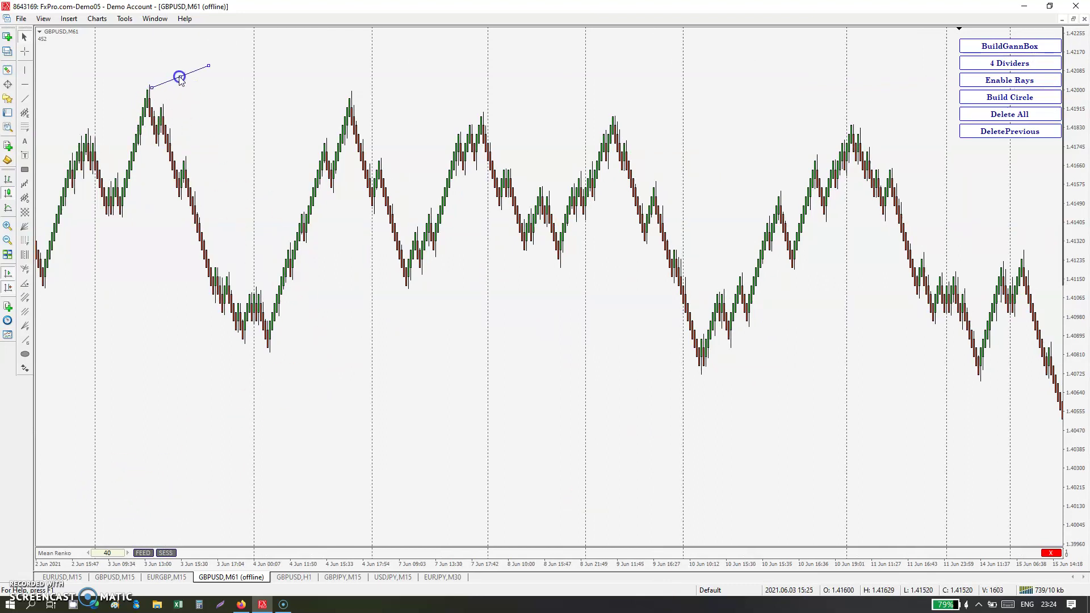
{"action": "mouse_move", "coordinate": [206, 63]}
{"action": "left_mouse_down"}
{"action": "mouse_move", "coordinate": [233, 224]}
{"action": "mouse_move", "coordinate": [272, 353]}
{"action": "mouse_move", "coordinate": [248, 347]}
{"action": "mouse_move", "coordinate": [268, 351]}
{"action": "left_mouse_up"}
{"action": "left_click", "coordinate": [998, 45]}
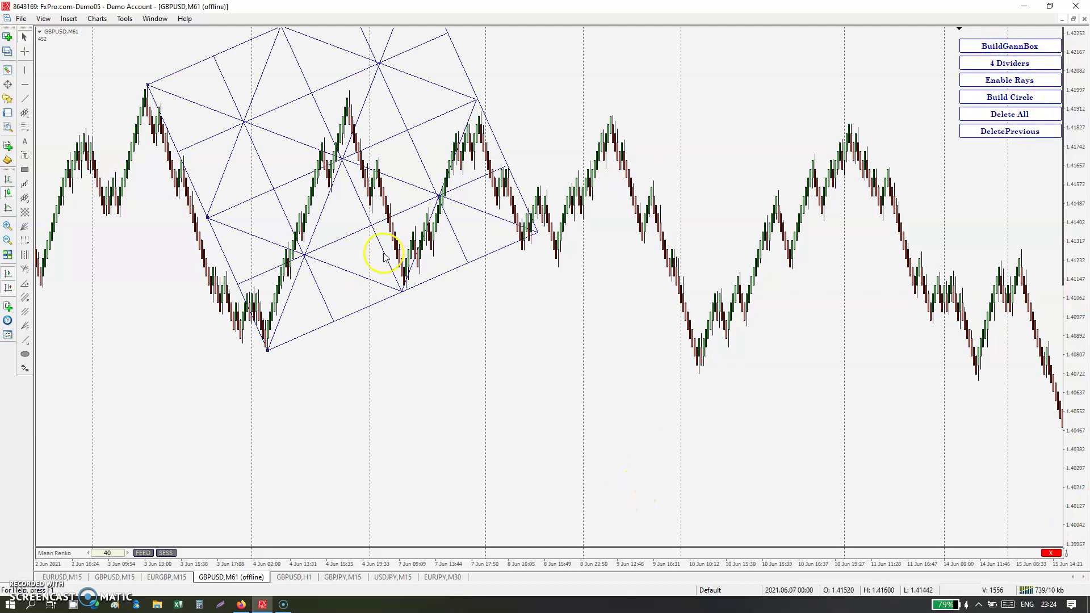
Compare the early June box's intersections and corners with the 4 June high, 7 June low and following 8 June turning points
{"action": "middle_click", "coordinate": [344, 174]}
{"action": "left_click", "coordinate": [343, 165]}
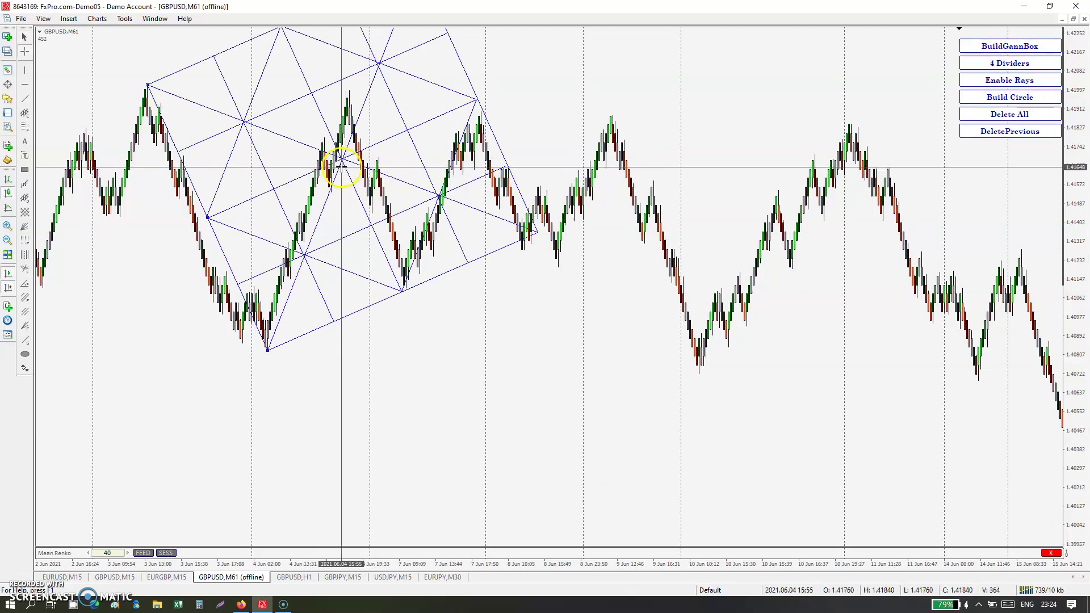
{"action": "left_click", "coordinate": [348, 105]}
{"action": "left_click", "coordinate": [332, 84]}
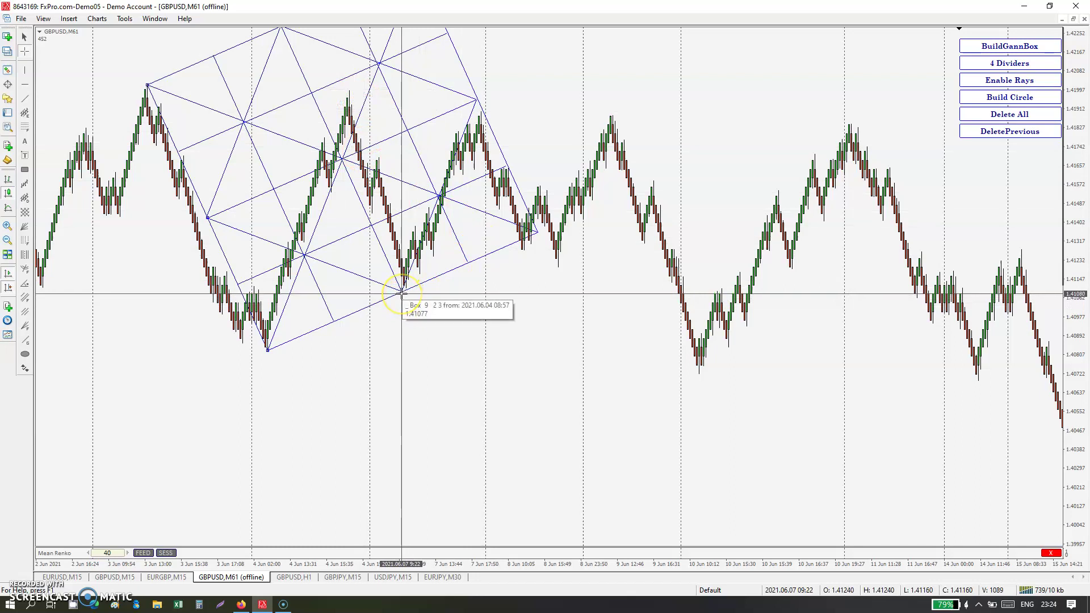
{"action": "left_click", "coordinate": [478, 98]}
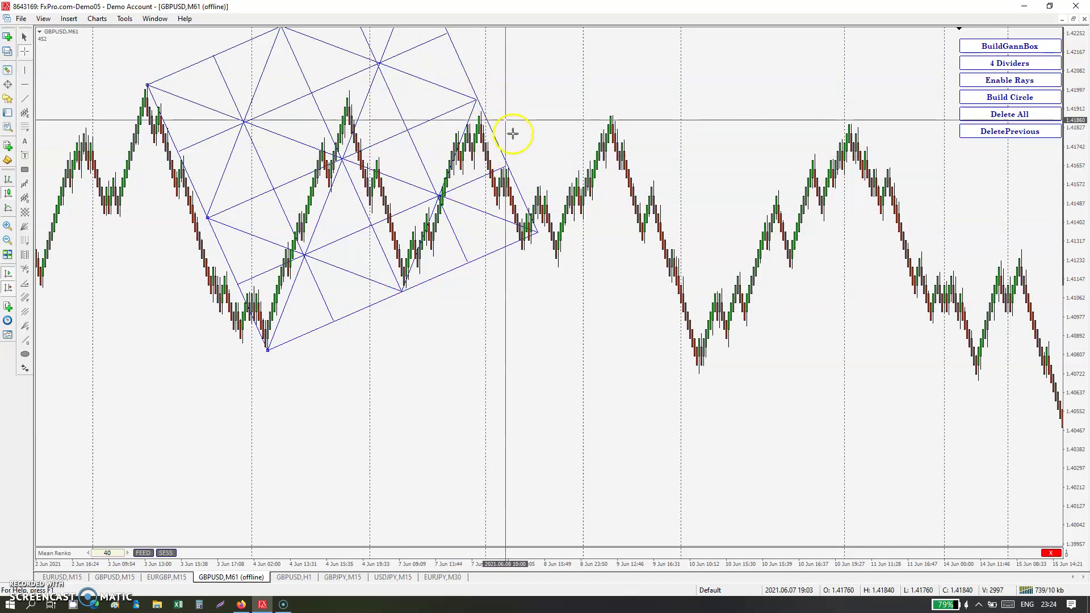
{"action": "left_click", "coordinate": [539, 250]}
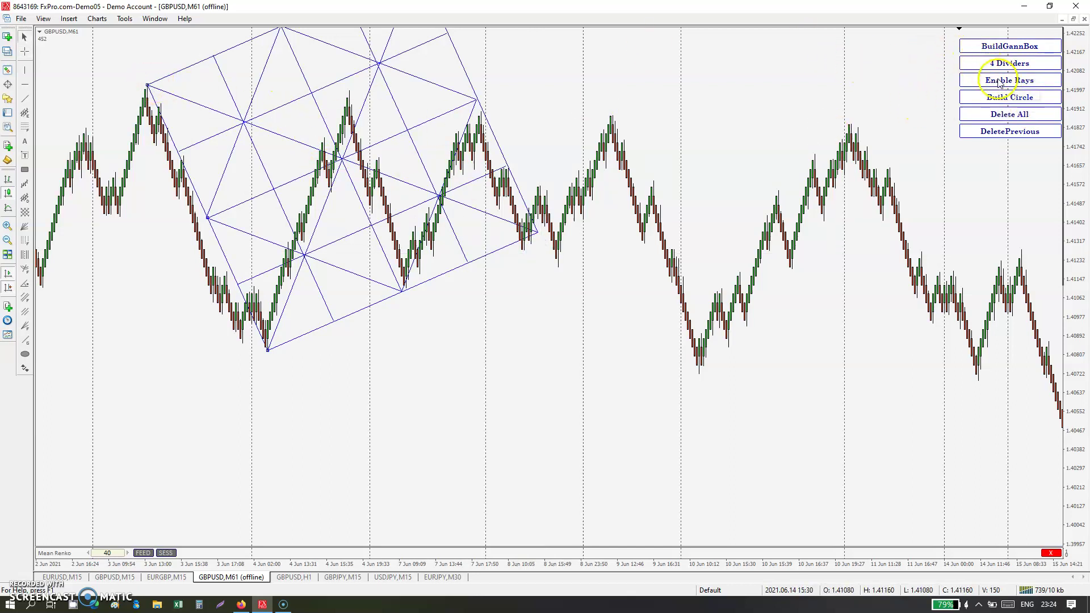
Build a circle around the early June Gann box and check its outer edge against the 8 June low
{"action": "left_click", "coordinate": [1003, 97]}
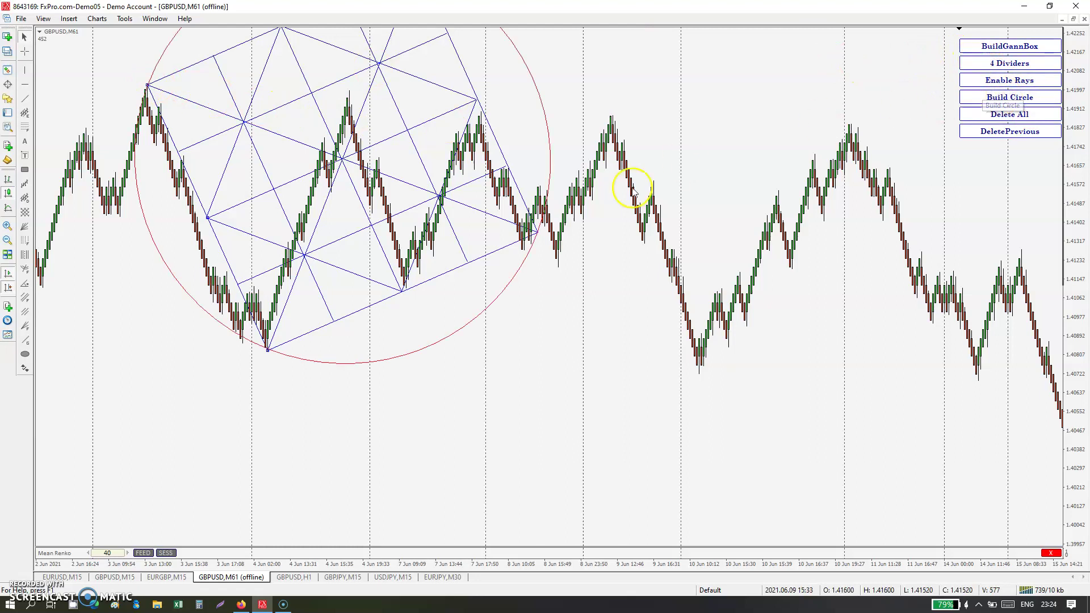
{"action": "middle_click", "coordinate": [567, 200]}
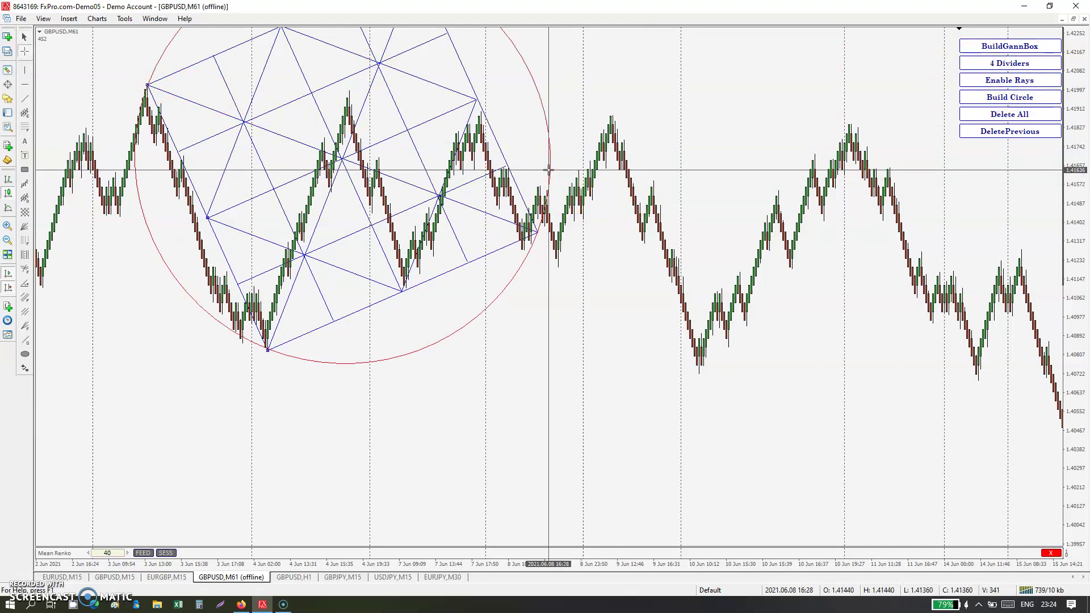
{"action": "middle_click", "coordinate": [675, 165]}
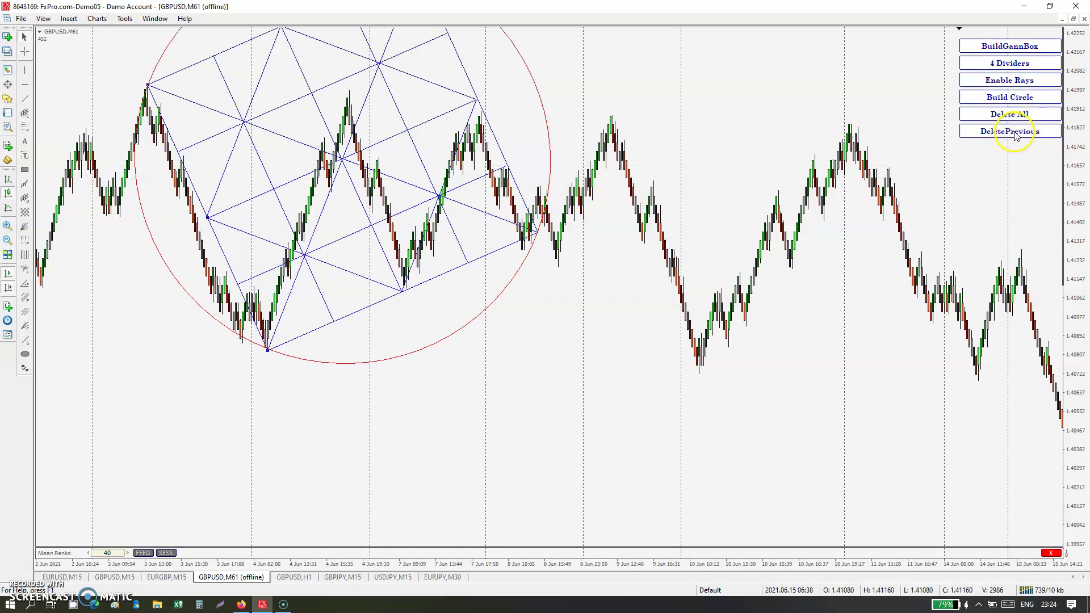
Move the trend line's 3 June end to the 4 June high, clear the earlier box and circle, and build a Gann box from the new swing
{"action": "left_click_drag", "start_coordinate": [147, 84], "coordinate": [347, 95]}
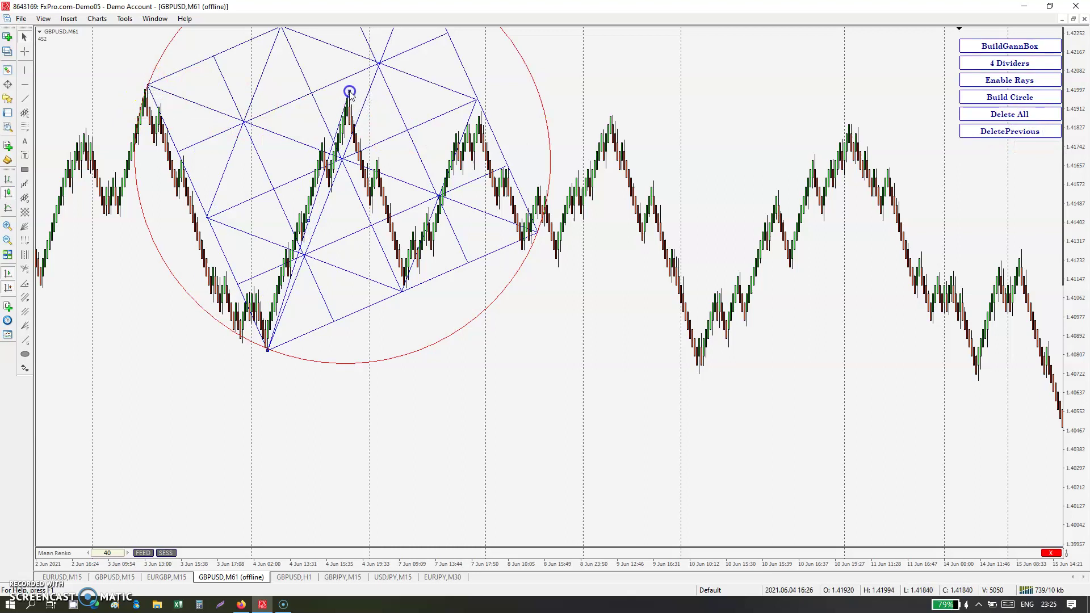
{"action": "left_click", "coordinate": [974, 46]}
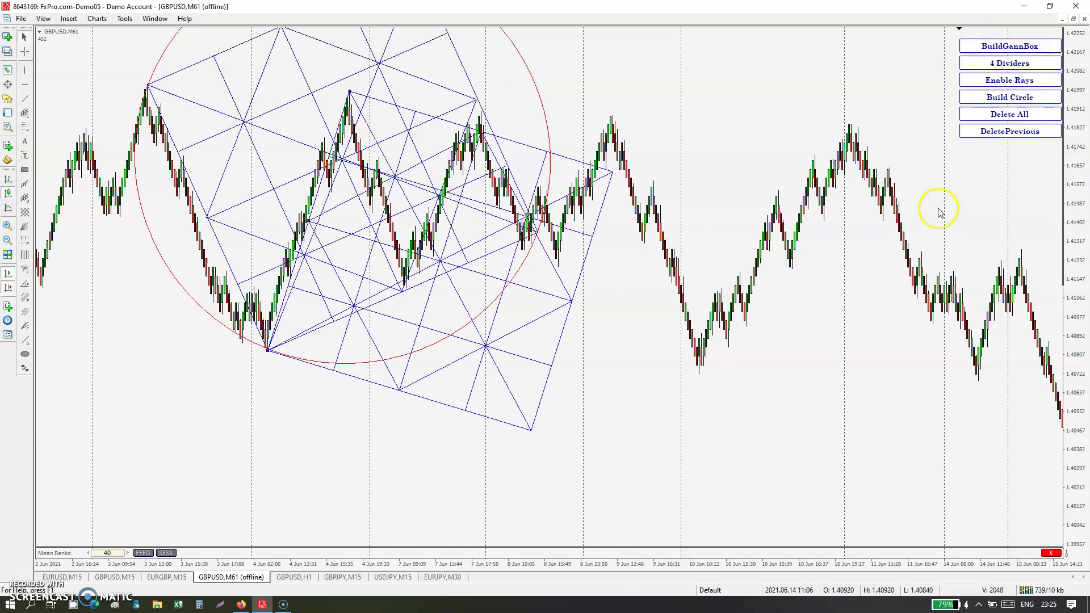
{"action": "left_click", "coordinate": [1016, 132]}
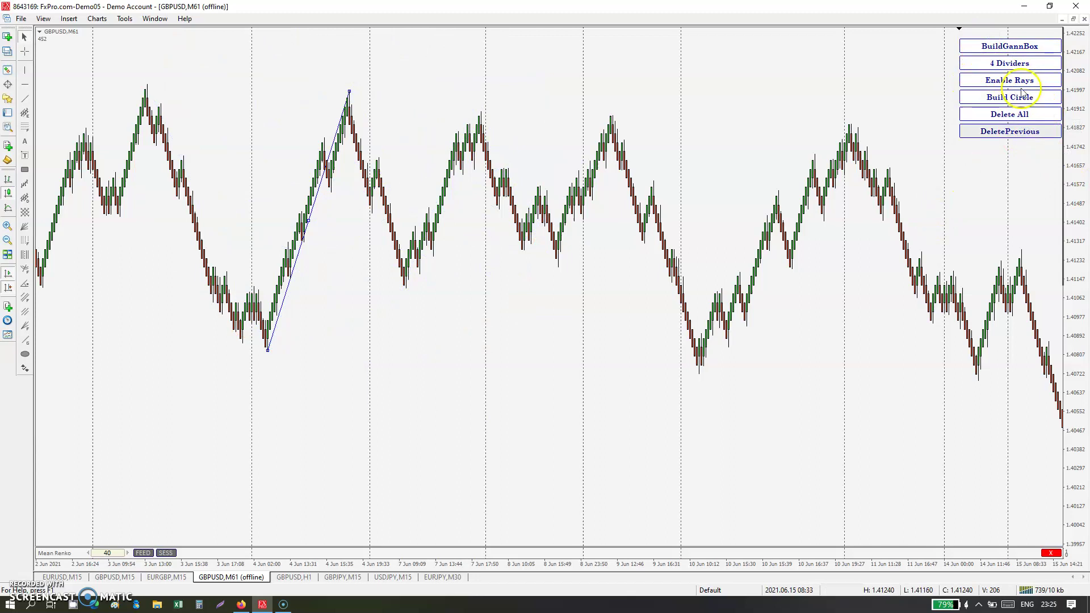
{"action": "left_click", "coordinate": [1009, 46]}
{"action": "middle_click", "coordinate": [409, 291]}
{"action": "left_click", "coordinate": [423, 277]}
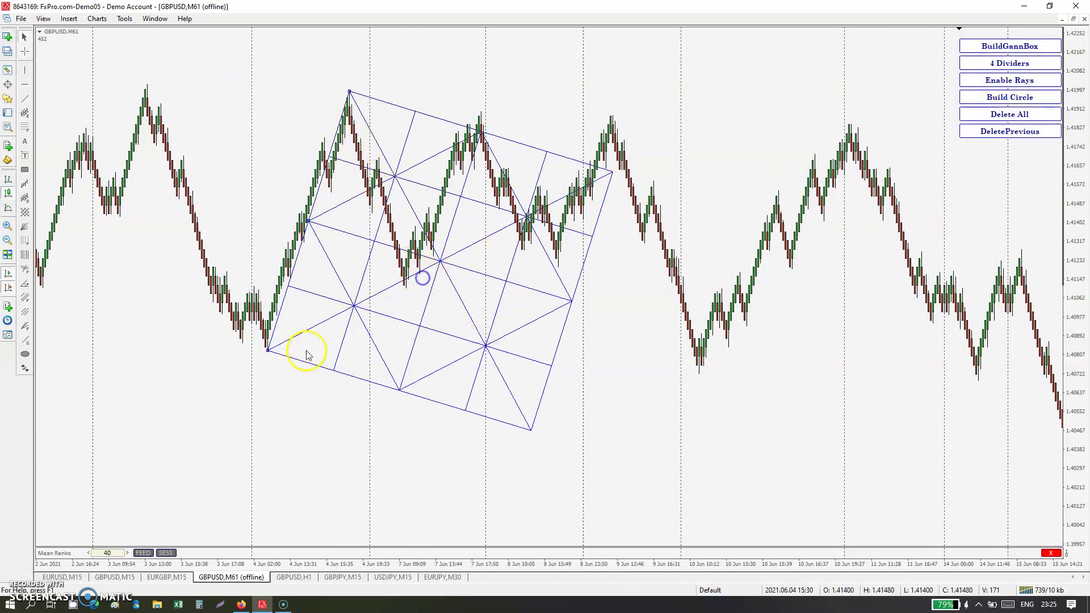
Move the trend line's lower end to the 7 June low, clear the earlier boxes and build a Gann box on that decline
{"action": "left_click_drag", "start_coordinate": [268, 350], "coordinate": [399, 287]}
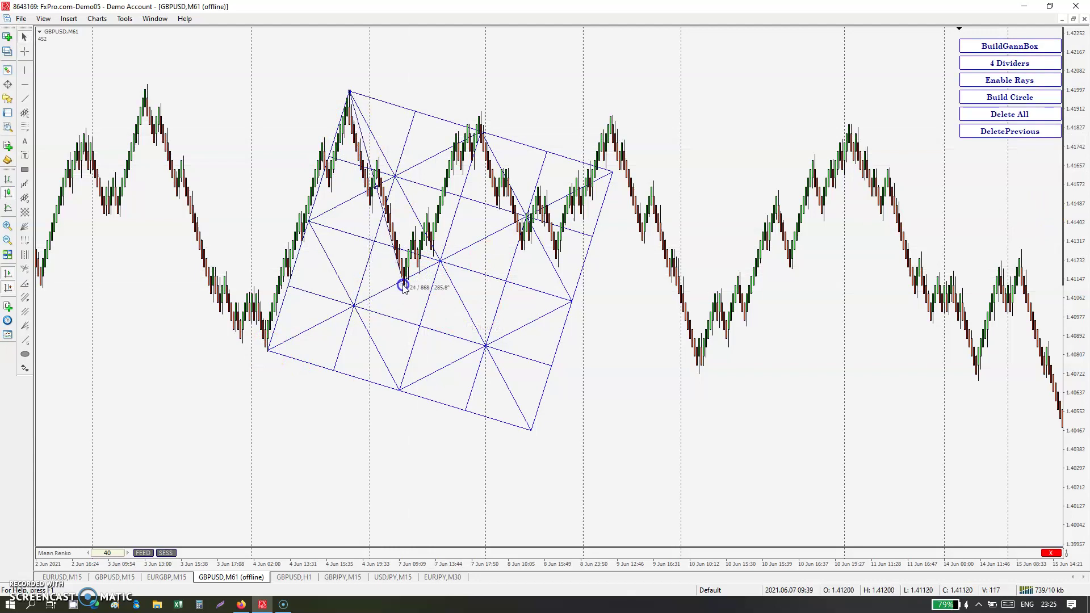
{"action": "left_click", "coordinate": [984, 46]}
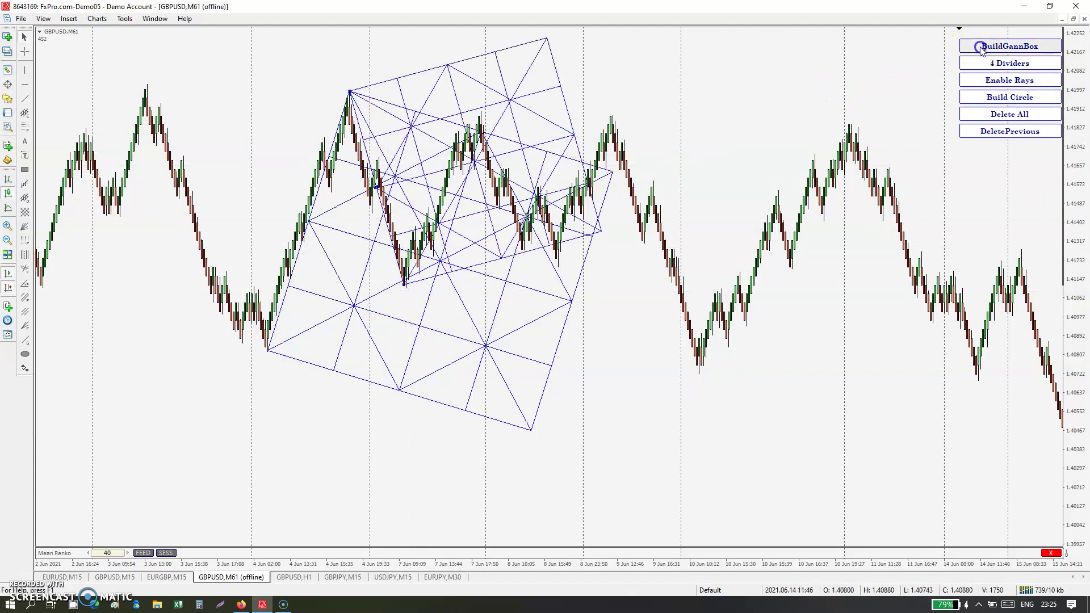
{"action": "left_click", "coordinate": [1022, 132]}
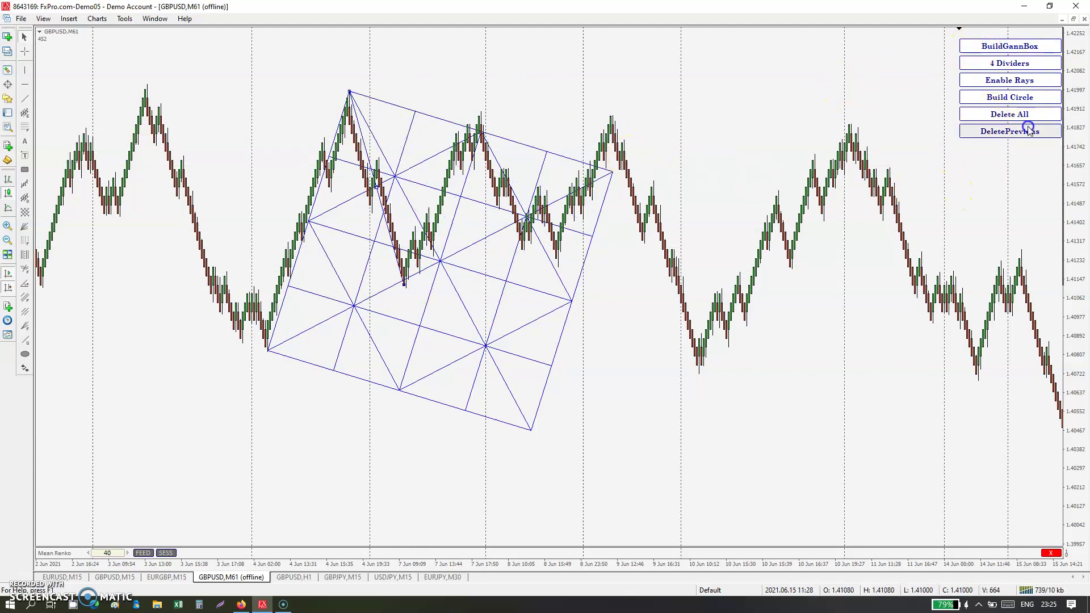
{"action": "left_click", "coordinate": [1024, 117]}
{"action": "left_click", "coordinate": [1020, 53]}
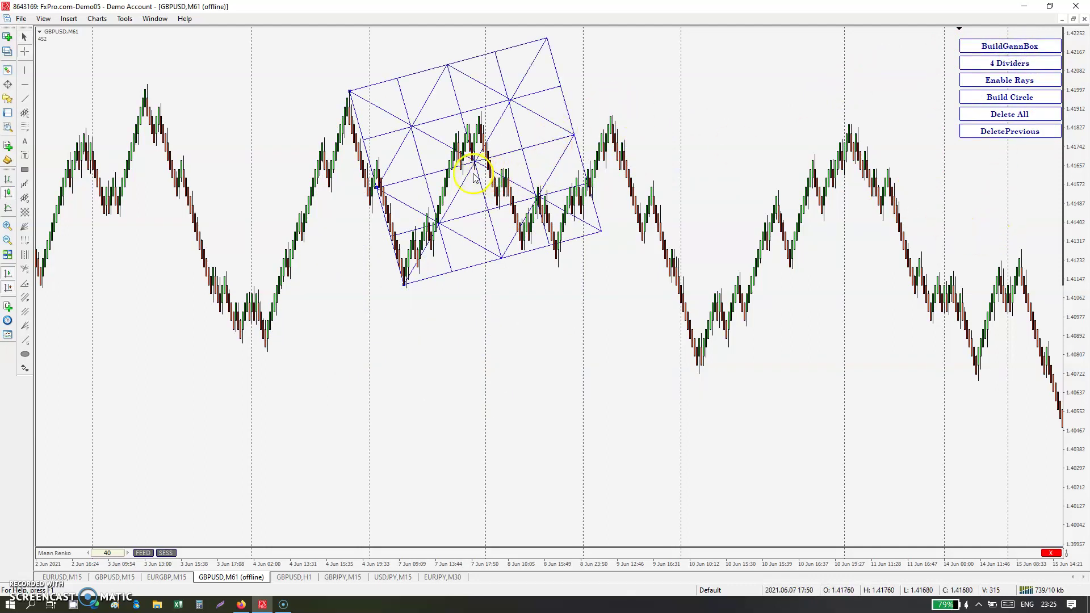
Return the trend line's lower end to the 4 June low, rebuild a single Gann box and check its upper corner near the 9 June high
{"action": "left_click_drag", "start_coordinate": [403, 283], "coordinate": [267, 350]}
{"action": "left_click", "coordinate": [1010, 46]}
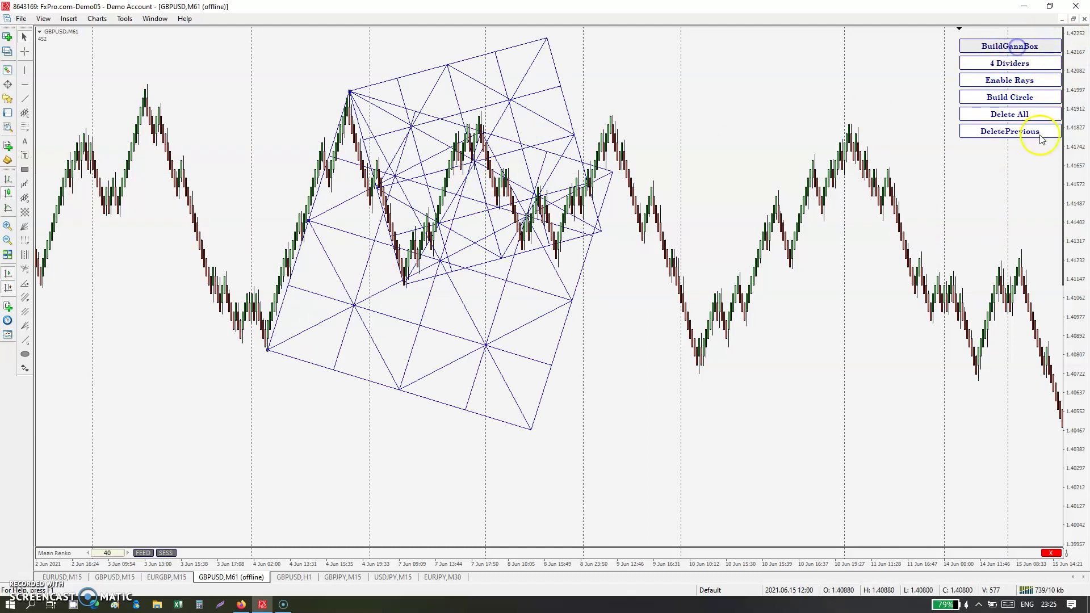
{"action": "left_click", "coordinate": [1010, 131]}
{"action": "left_click", "coordinate": [1010, 131]}
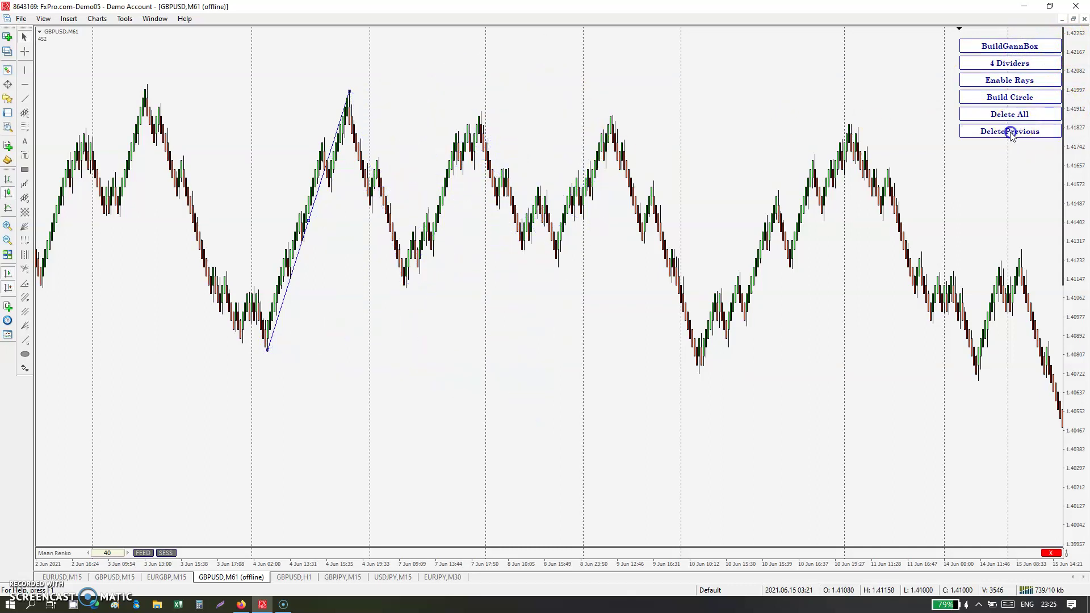
{"action": "left_click", "coordinate": [1029, 50]}
{"action": "middle_click", "coordinate": [481, 126]}
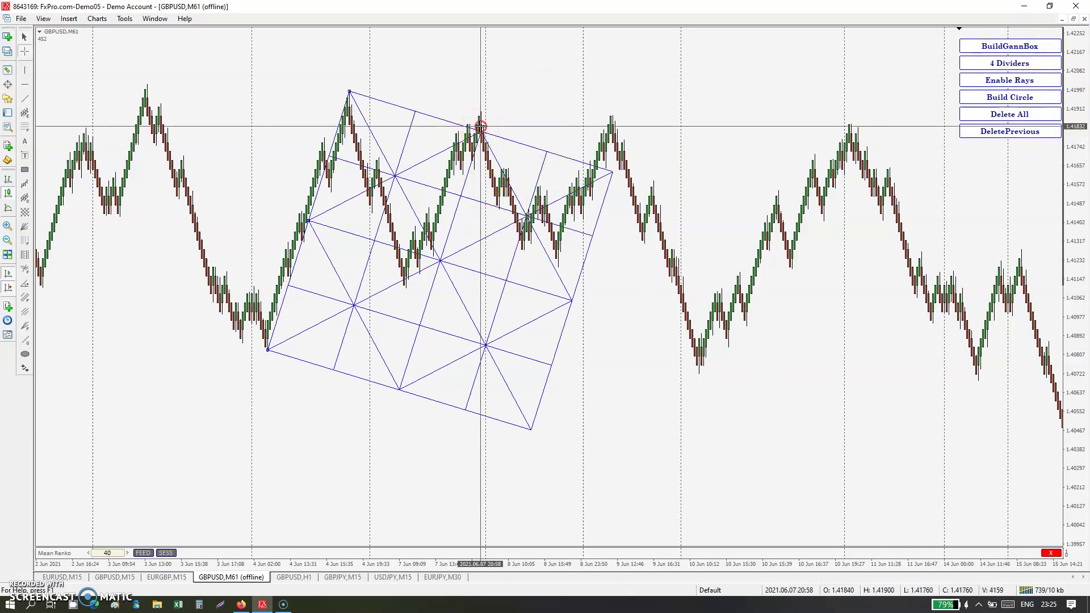
{"action": "left_click", "coordinate": [613, 169]}
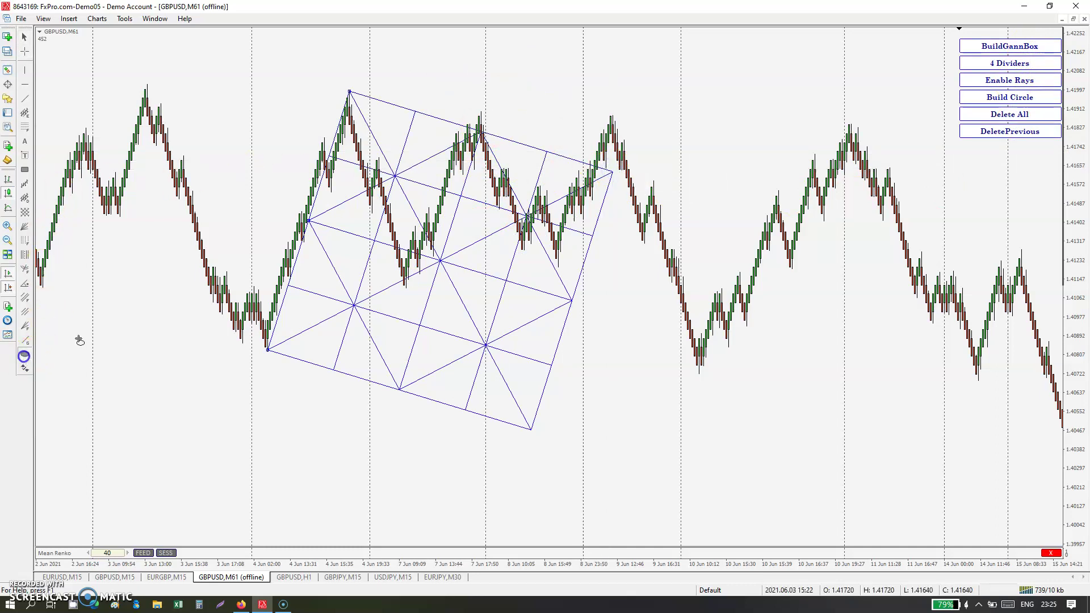
Place one small filled ellipse on the 7 June high and another on the Gann box corner below the 9 June high
{"action": "left_click", "coordinate": [476, 119]}
{"action": "left_click_drag", "start_coordinate": [476, 119], "coordinate": [493, 135]}
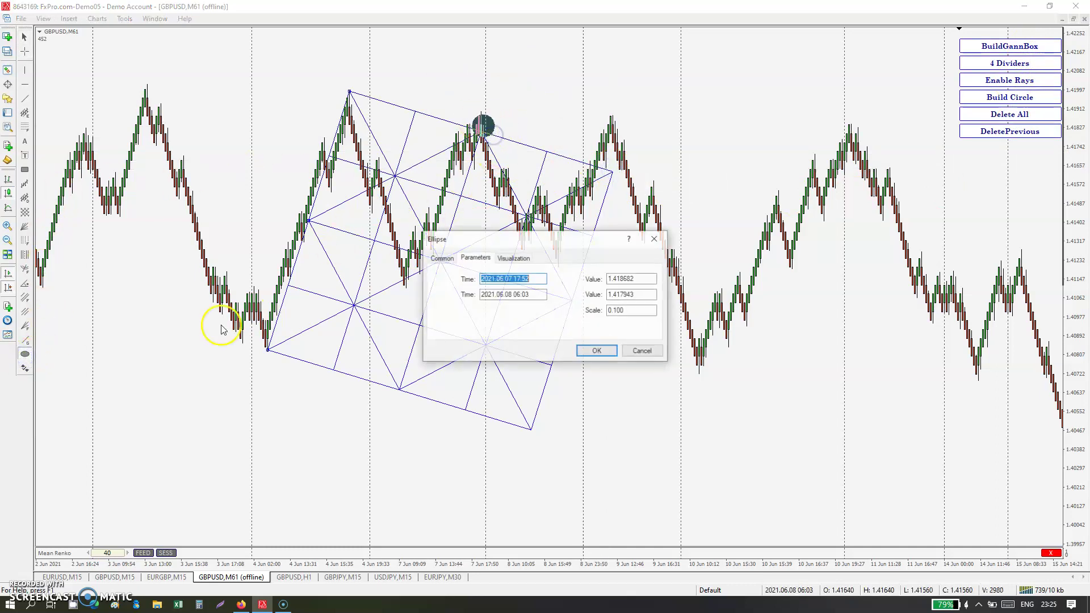
{"action": "left_click", "coordinate": [591, 351]}
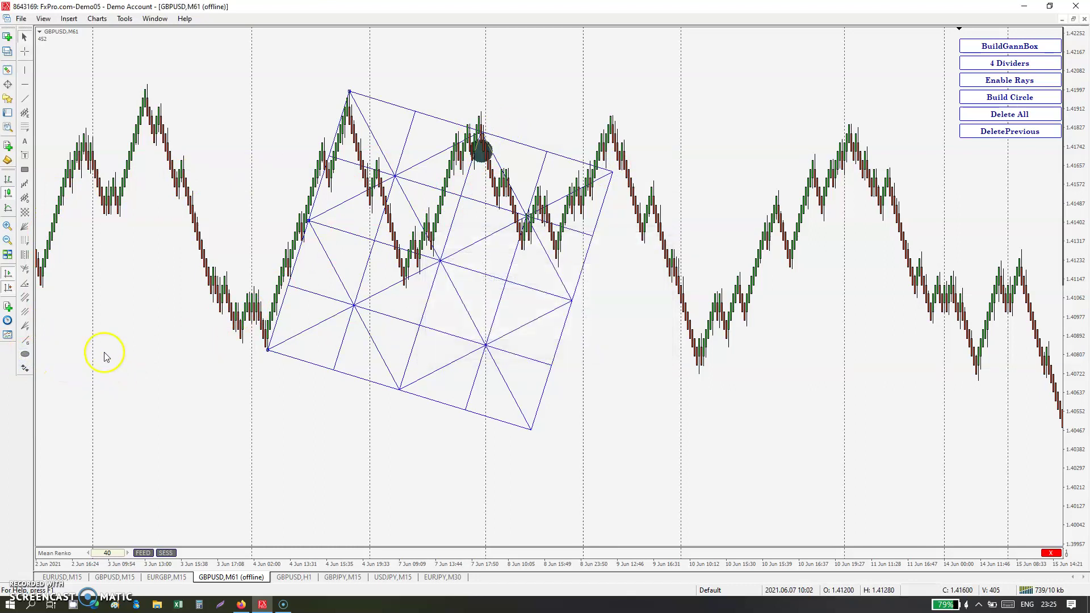
{"action": "left_click", "coordinate": [487, 150]}
{"action": "left_click_drag", "start_coordinate": [482, 148], "coordinate": [481, 124]}
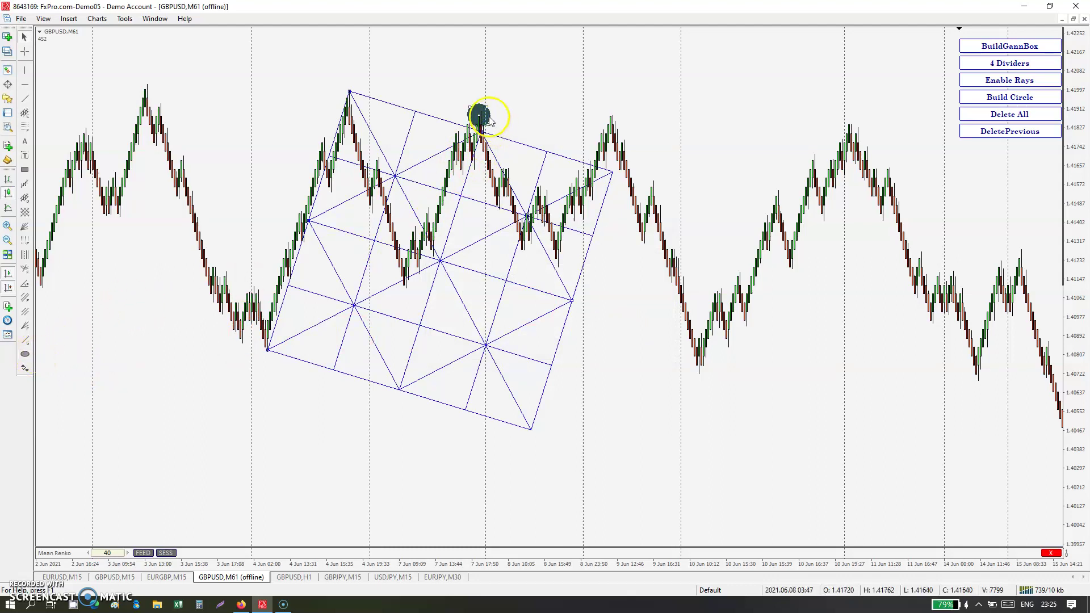
{"action": "left_click", "coordinate": [481, 120]}
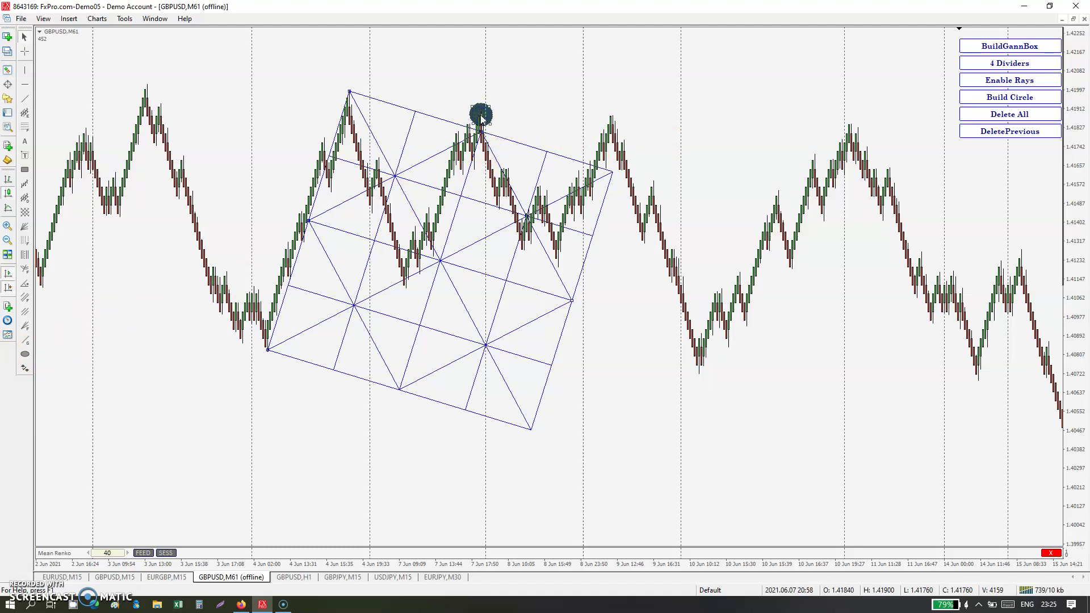
{"action": "left_click_drag", "start_coordinate": [602, 152], "coordinate": [623, 184]}
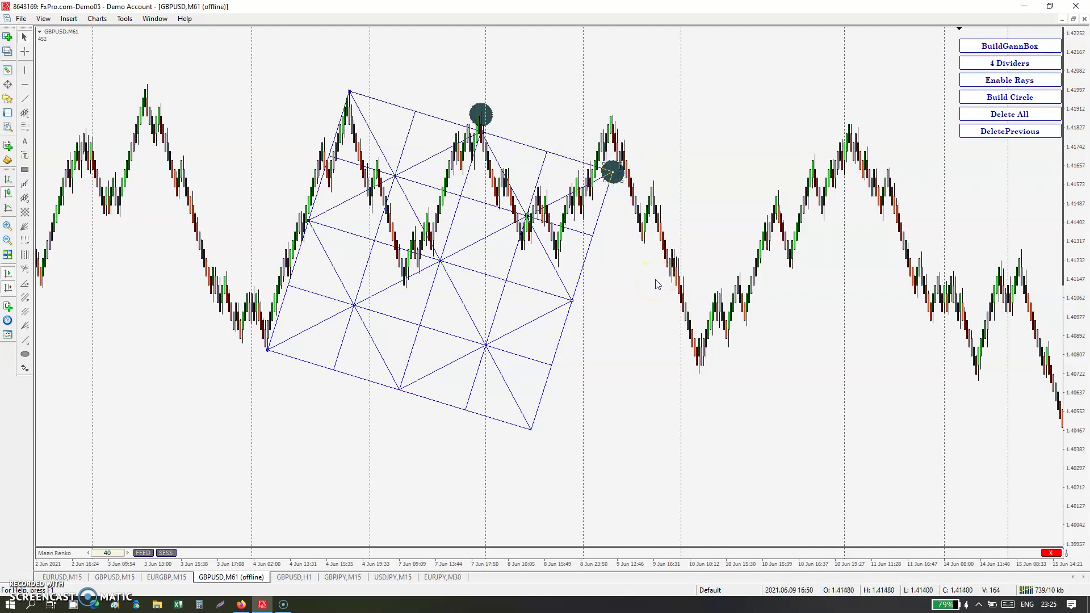
Clear the box, set the trend line from the 7 June high to the 8 June low, build a Gann box and compare it with the 9 June marker
{"action": "left_click", "coordinate": [988, 115]}
{"action": "left_click_drag", "start_coordinate": [269, 352], "coordinate": [481, 111]}
{"action": "mouse_move", "coordinate": [349, 91]}
{"action": "left_mouse_down"}
{"action": "mouse_move", "coordinate": [480, 236]}
{"action": "mouse_move", "coordinate": [556, 276]}
{"action": "mouse_move", "coordinate": [559, 264]}
{"action": "left_mouse_up"}
{"action": "left_click", "coordinate": [1006, 46]}
{"action": "left_click", "coordinate": [633, 186]}
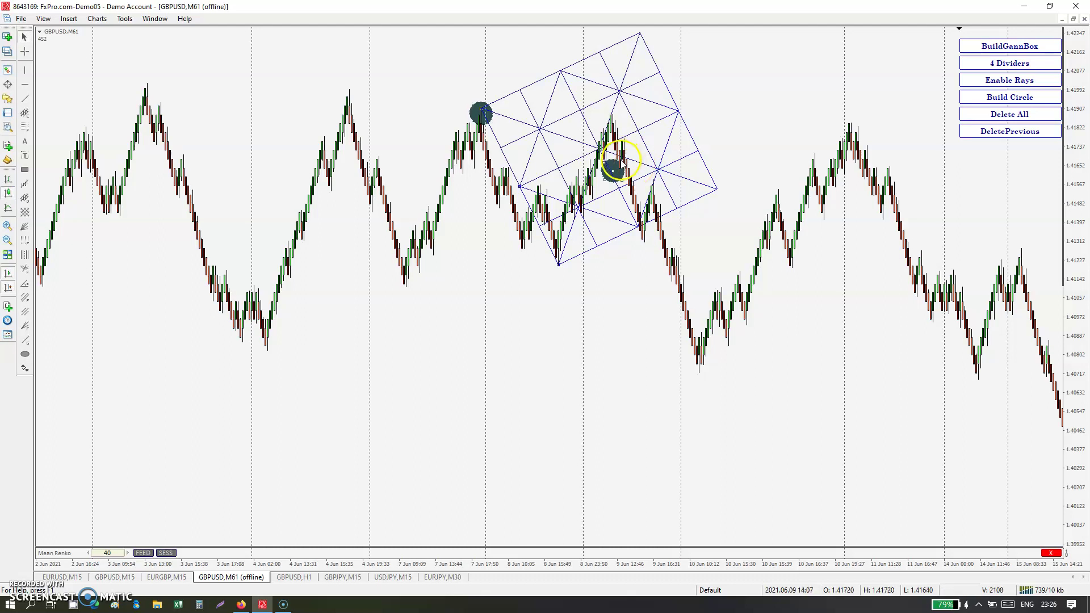
{"action": "middle_click", "coordinate": [606, 145]}
{"action": "mouse_move", "coordinate": [619, 148]}
{"action": "left_mouse_down"}
{"action": "mouse_move", "coordinate": [627, 164]}
{"action": "mouse_move", "coordinate": [608, 146]}
{"action": "mouse_move", "coordinate": [603, 47]}
{"action": "mouse_move", "coordinate": [632, 42]}
{"action": "mouse_move", "coordinate": [572, 163]}
{"action": "mouse_move", "coordinate": [602, 251]}
{"action": "mouse_move", "coordinate": [606, 134]}
{"action": "mouse_move", "coordinate": [613, 168]}
{"action": "left_mouse_up"}
Move the trend line's 8 June end to the 7 June low, add a second Gann box and check its lines at the 9 June marker
{"action": "left_click_drag", "start_coordinate": [565, 274], "coordinate": [410, 289]}
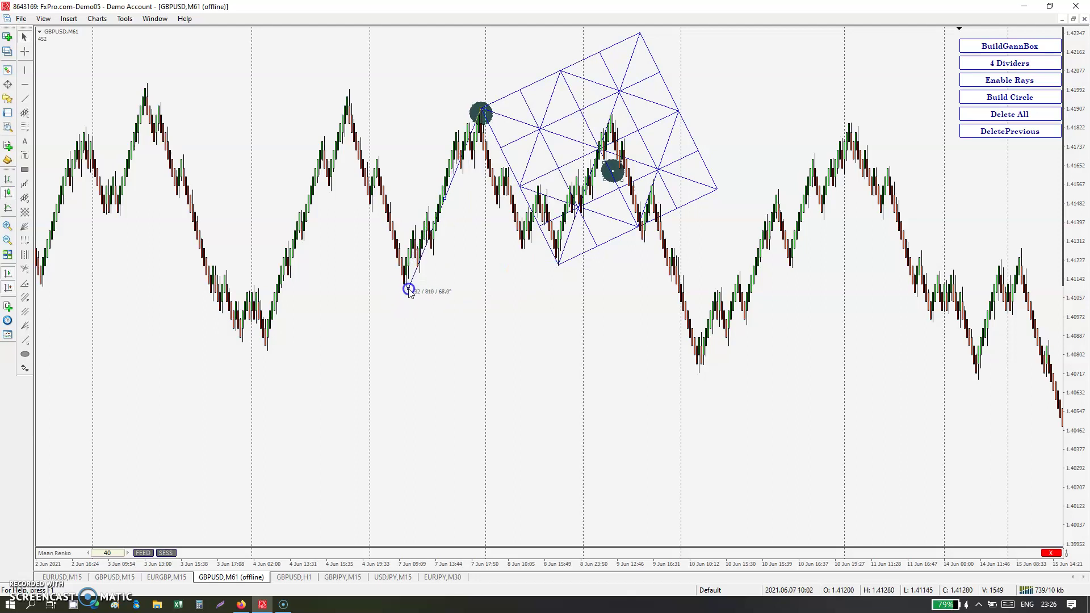
{"action": "left_click", "coordinate": [969, 45]}
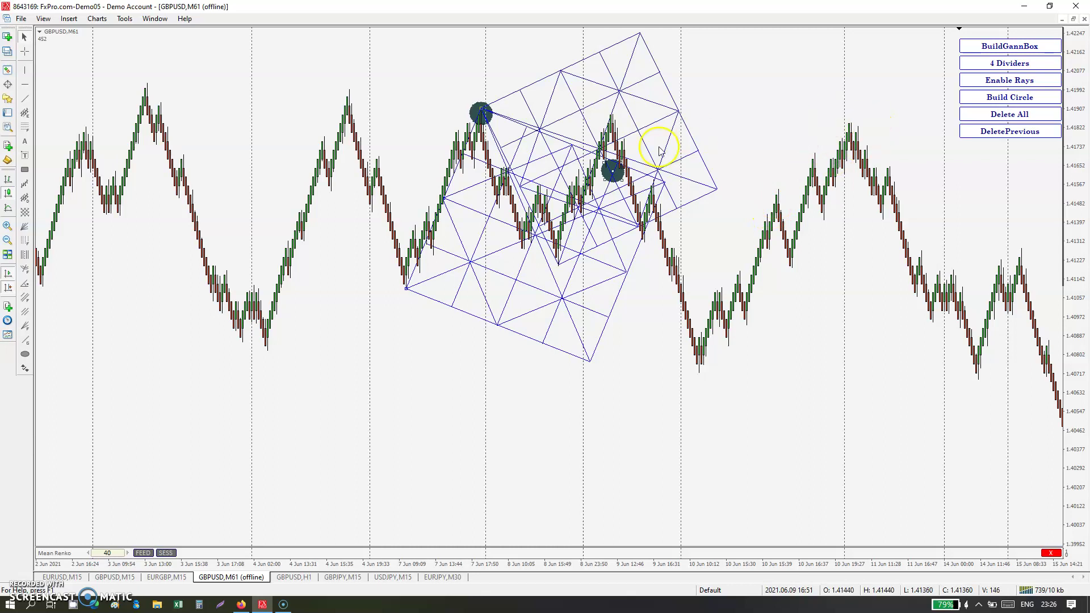
{"action": "middle_click", "coordinate": [624, 182]}
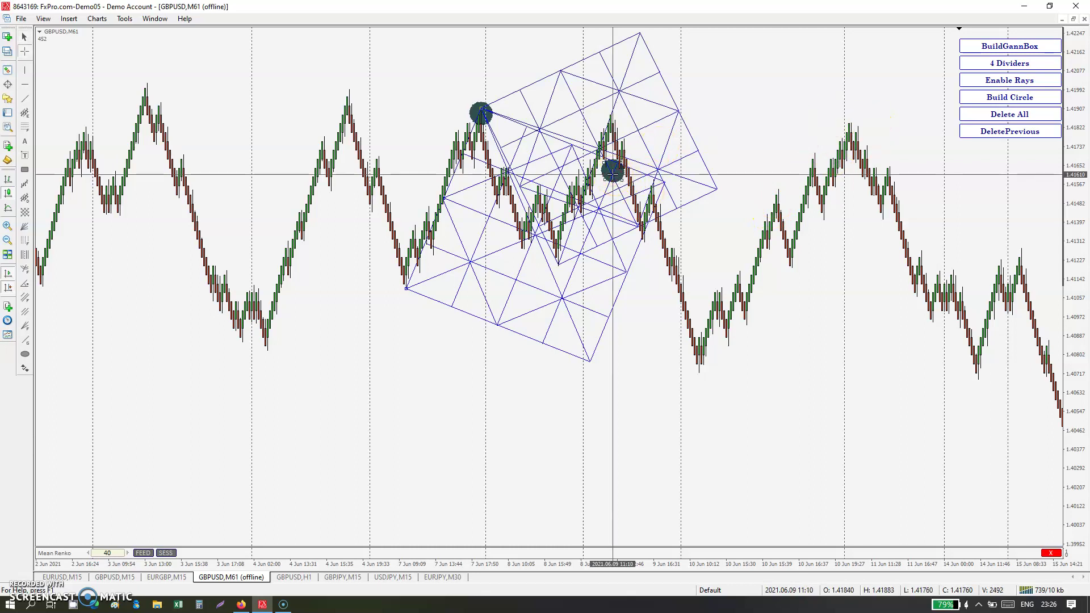
{"action": "middle_click", "coordinate": [612, 173]}
Move the trend line's 7 June high end to the 4 June high, add a third Gann box for comparison and clear all boxes
{"action": "left_click_drag", "start_coordinate": [480, 110], "coordinate": [348, 92]}
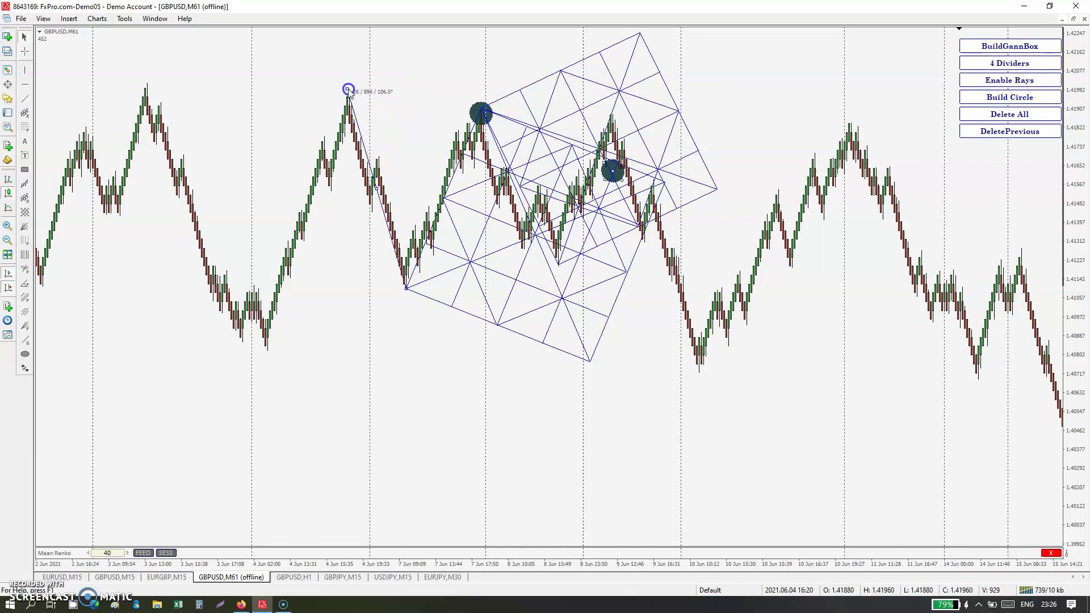
{"action": "left_click", "coordinate": [994, 46]}
{"action": "middle_click", "coordinate": [608, 231]}
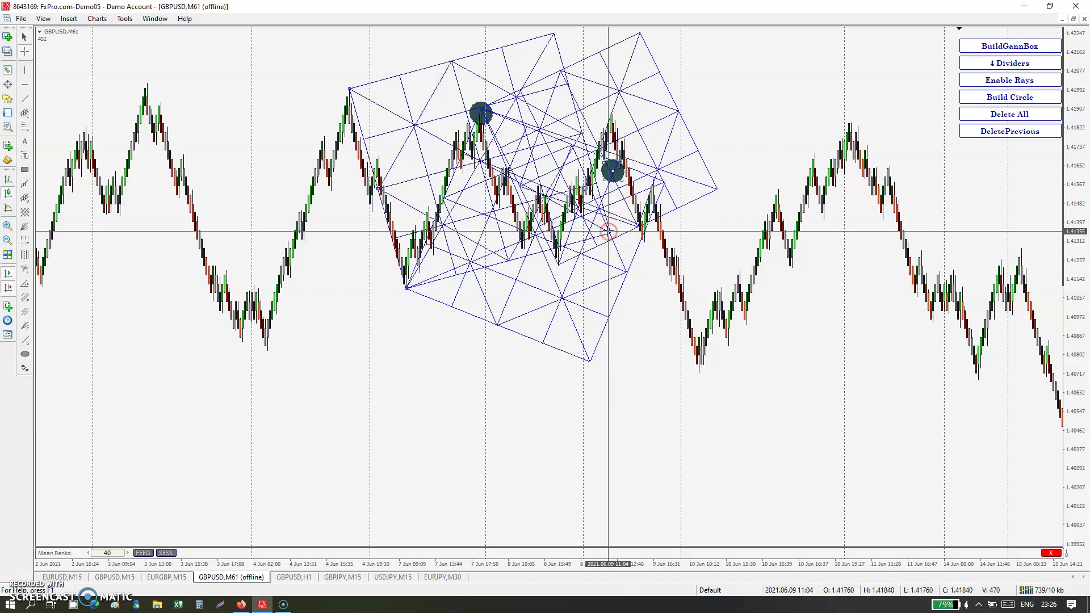
{"action": "left_click", "coordinate": [993, 114]}
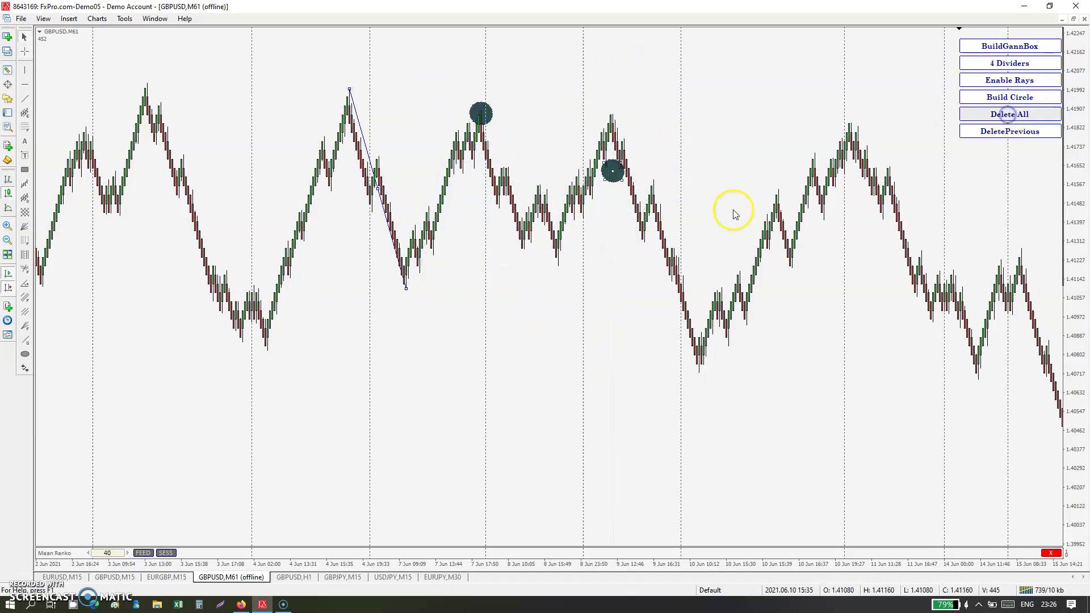
Go to the latest prices, set the trend line from the 24 June swing high to the following low and build a Gann box
{"action": "scroll", "coordinate": [561, 363], "scroll_direction": "down", "scroll_amount": 3}
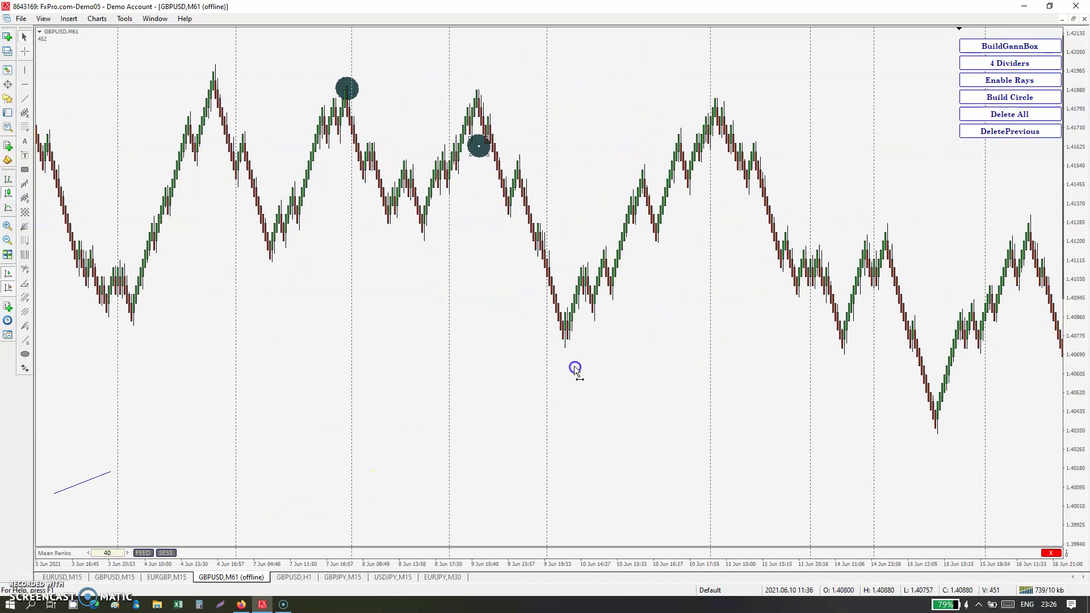
{"action": "scroll", "coordinate": [421, 275], "scroll_direction": "down", "scroll_amount": 4}
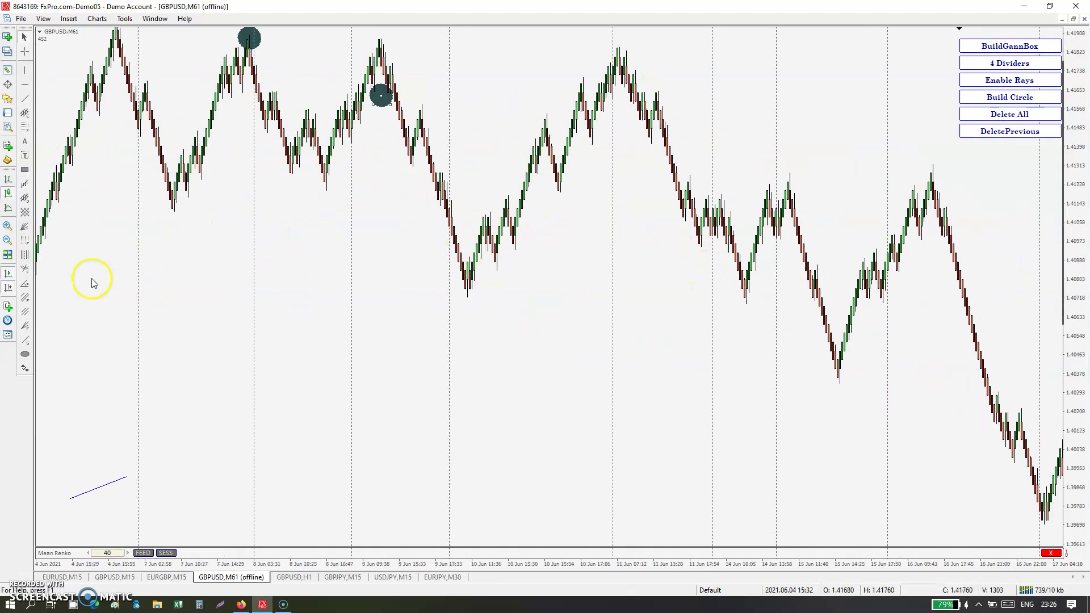
{"action": "left_click", "coordinate": [8, 229]}
{"action": "left_click_drag", "start_coordinate": [476, 311], "coordinate": [971, 106]}
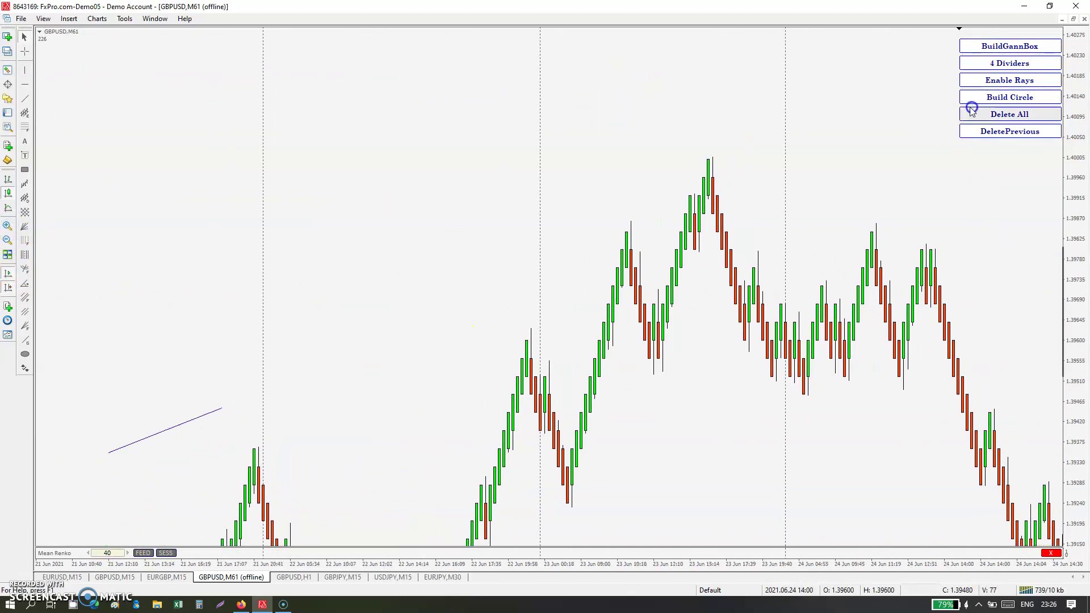
{"action": "left_click_drag", "start_coordinate": [764, 280], "coordinate": [704, 149]}
{"action": "scroll", "coordinate": [555, 361], "scroll_direction": "down", "scroll_amount": 8}
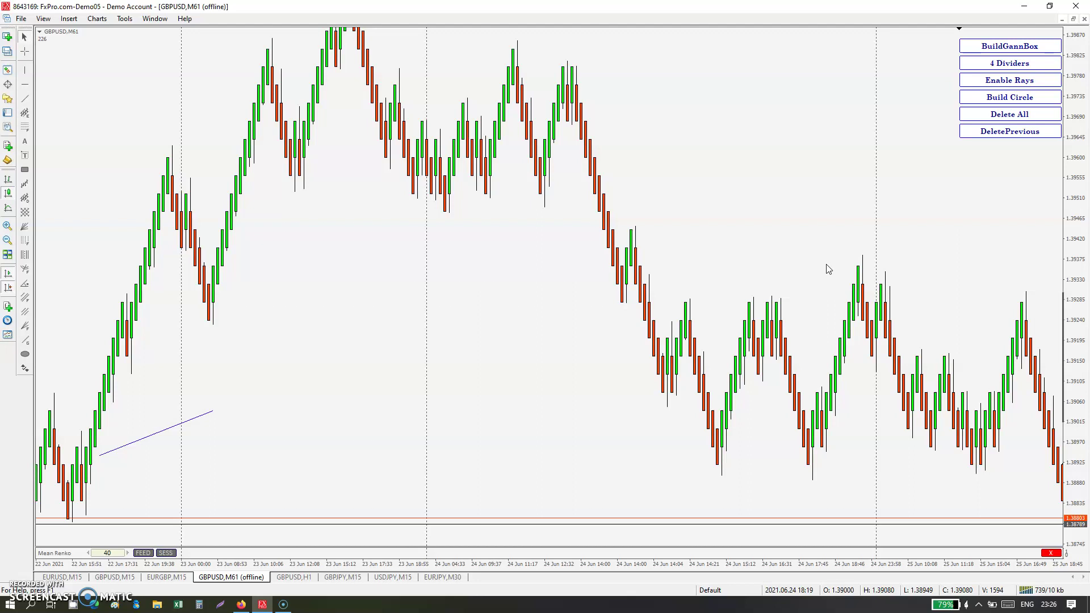
{"action": "left_click_drag", "start_coordinate": [812, 275], "coordinate": [638, 307]}
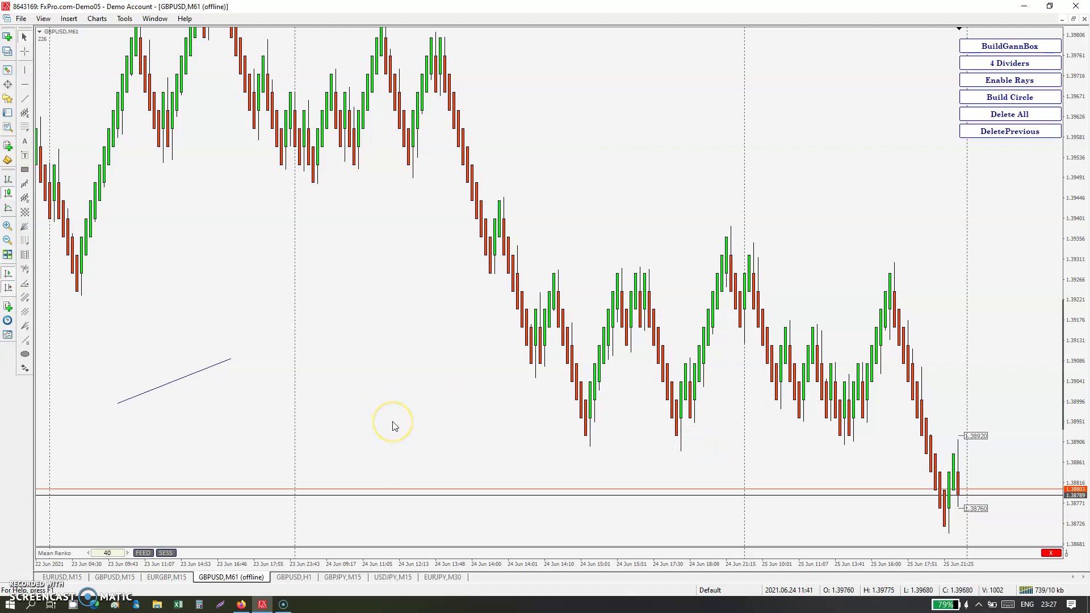
{"action": "double_click", "coordinate": [163, 382]}
{"action": "left_click_drag", "start_coordinate": [171, 385], "coordinate": [549, 188]}
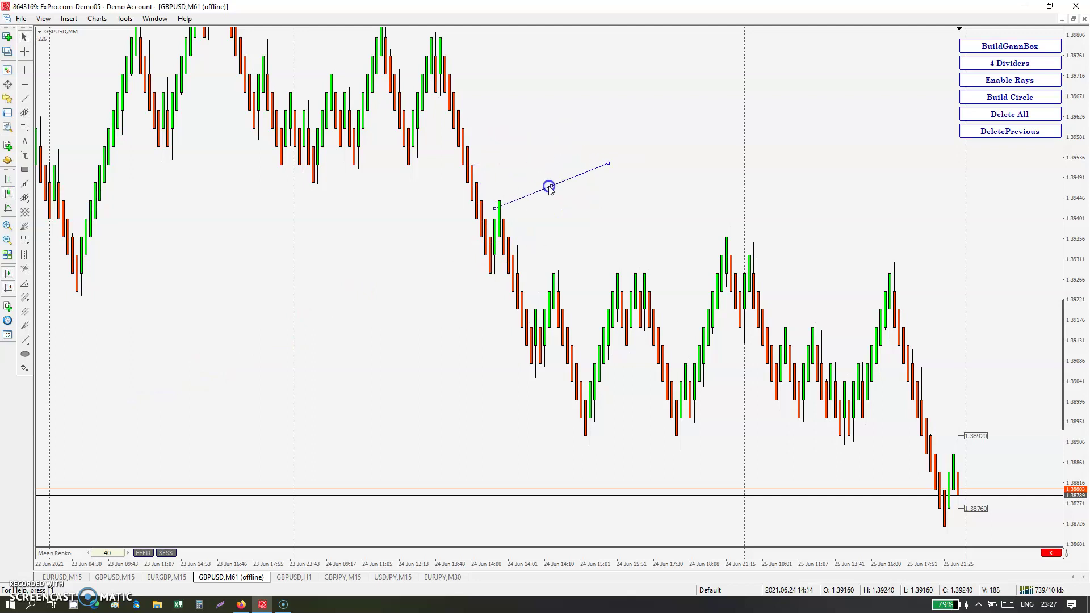
{"action": "left_click_drag", "start_coordinate": [617, 152], "coordinate": [591, 449]}
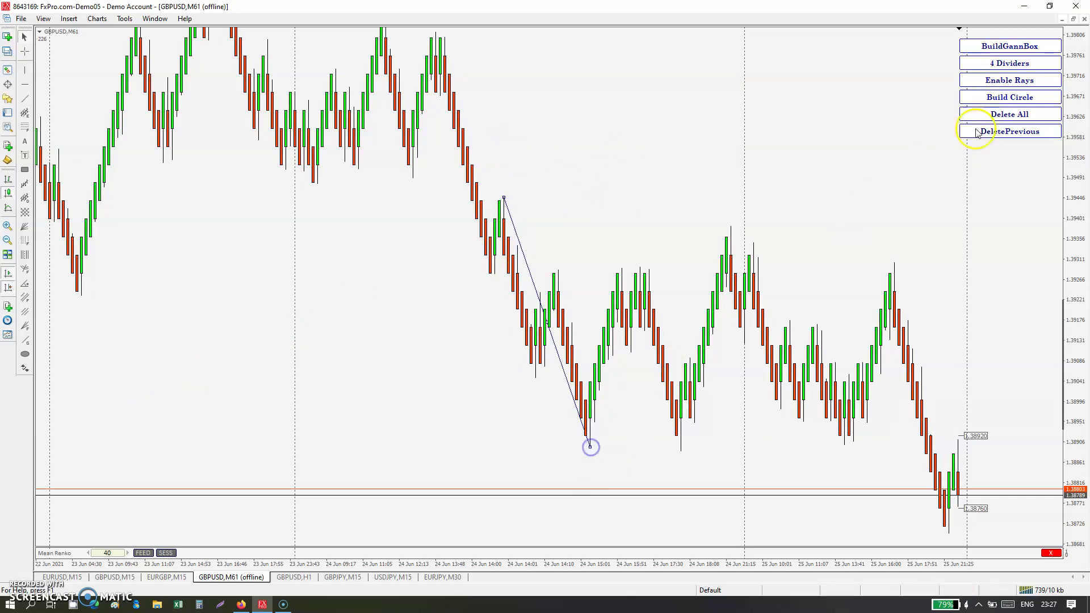
{"action": "left_click", "coordinate": [1003, 44]}
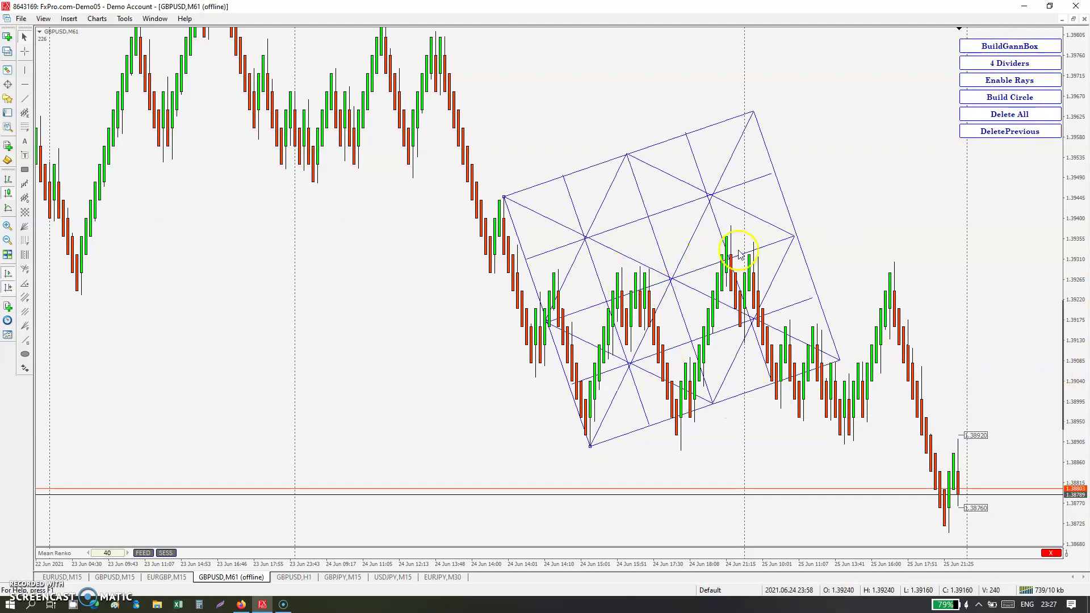
Compare the 24 June box's intersections and edges with the 24 and 25 June turning points, and clear the box
{"action": "left_click_drag", "start_coordinate": [611, 298], "coordinate": [611, 297]}
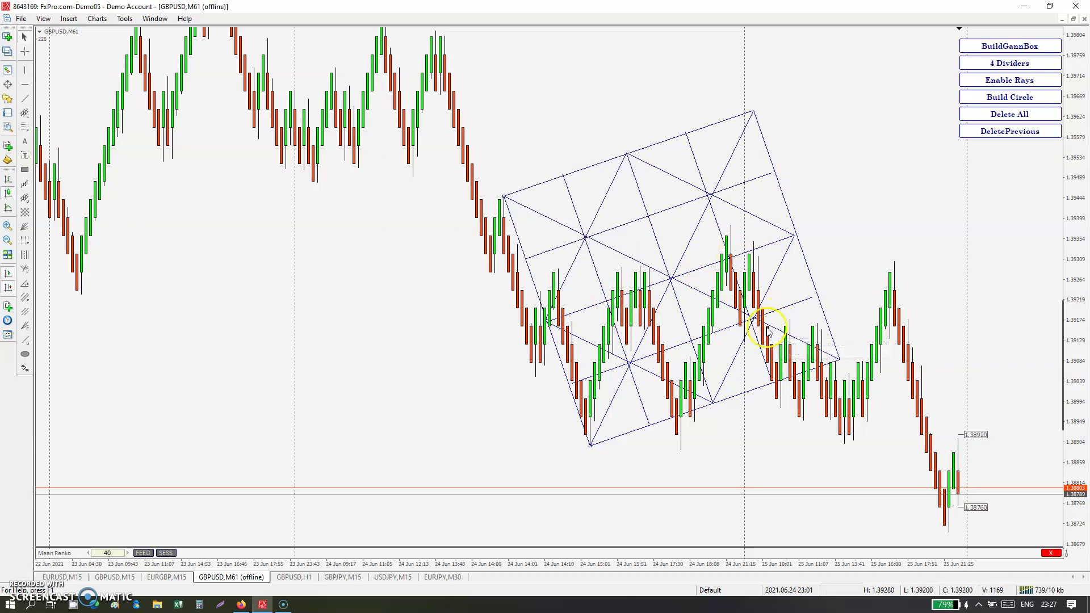
{"action": "middle_click", "coordinate": [669, 273]}
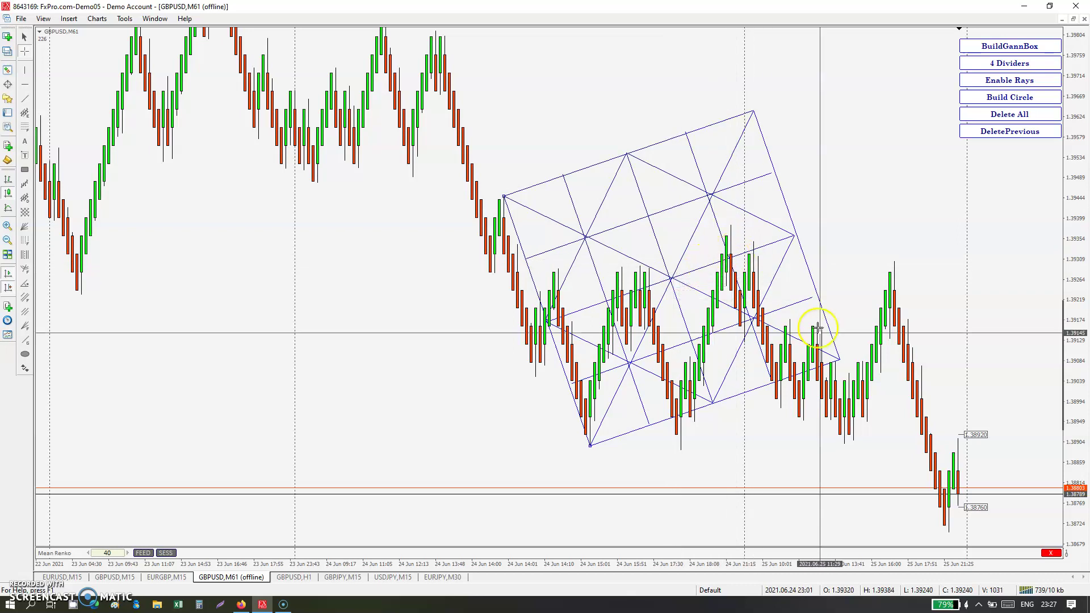
{"action": "left_click_drag", "start_coordinate": [839, 369], "coordinate": [839, 368]}
{"action": "left_click", "coordinate": [1017, 114]}
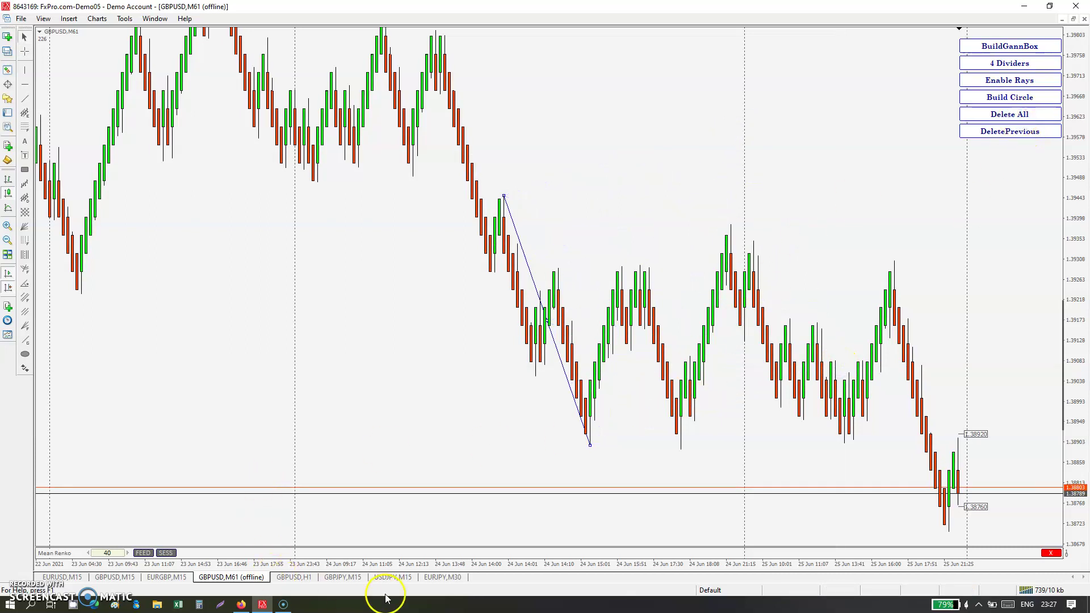
Look through the other currency pair charts and switch to the GBPUSD H1 chart
{"action": "mouse_move", "coordinate": [899, 332]}
{"action": "left_click", "coordinate": [348, 577]}
{"action": "left_click", "coordinate": [378, 576]}
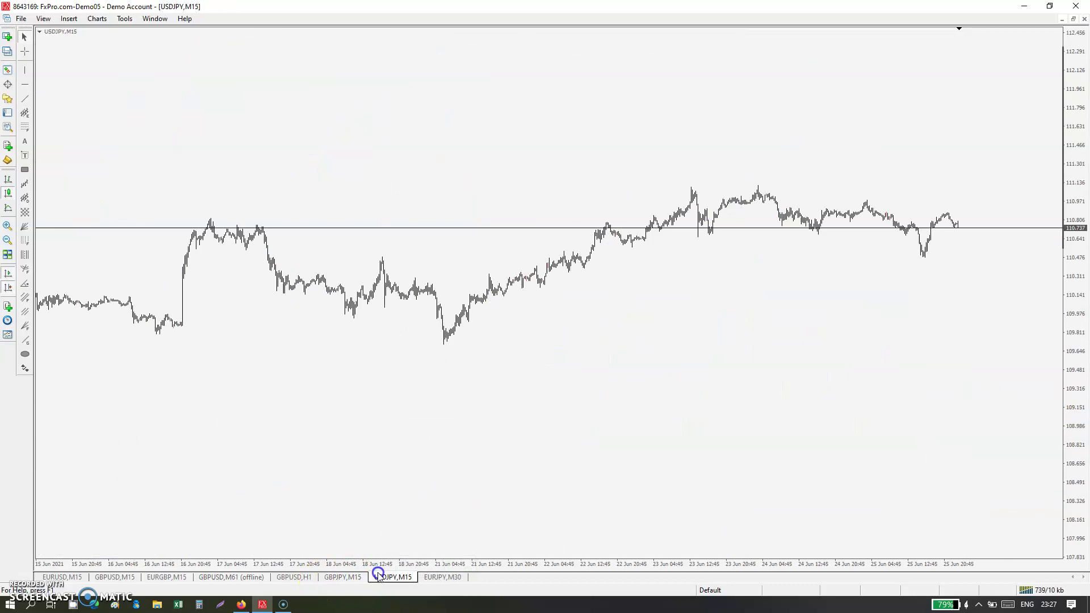
{"action": "left_click", "coordinate": [426, 577]}
{"action": "left_click", "coordinate": [227, 577]}
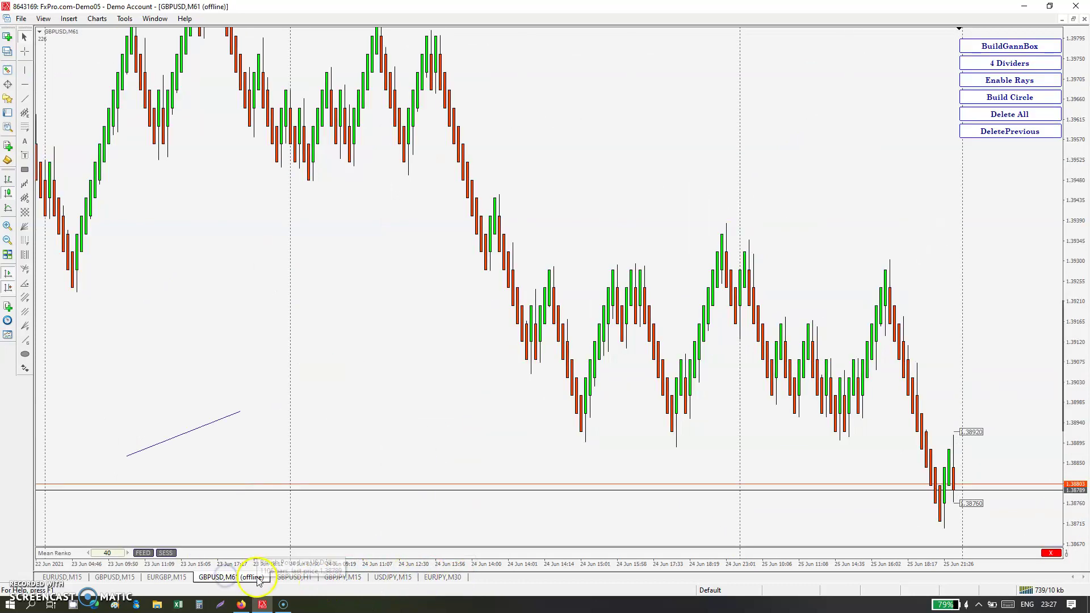
{"action": "left_click", "coordinate": [287, 577]}
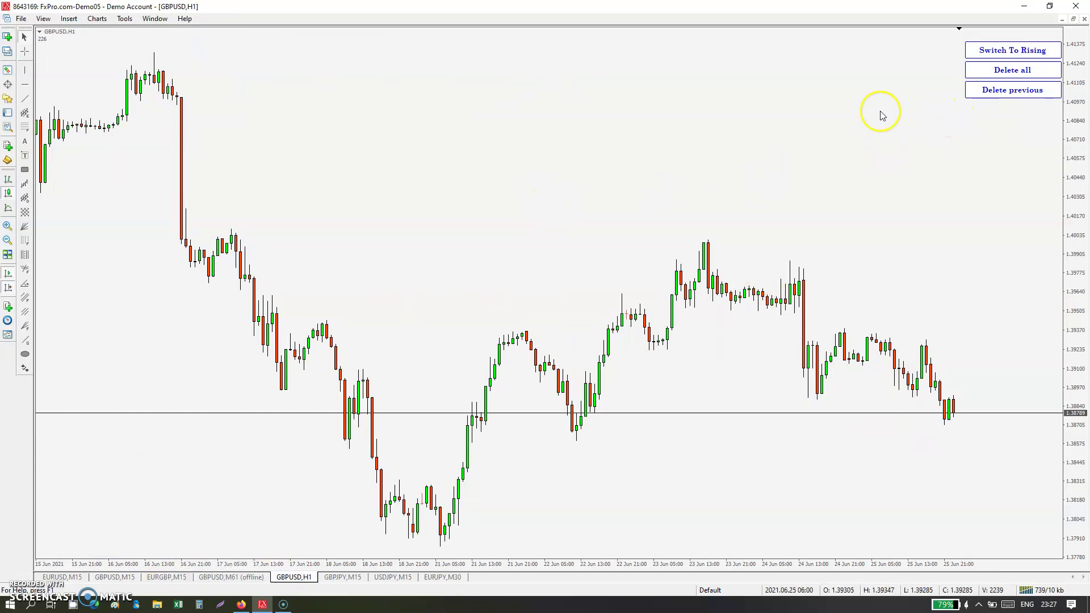
Open the settings of the Gann Percentage with Root indicator attached to the GBPUSD H1 chart
{"action": "right_click", "coordinate": [650, 155]}
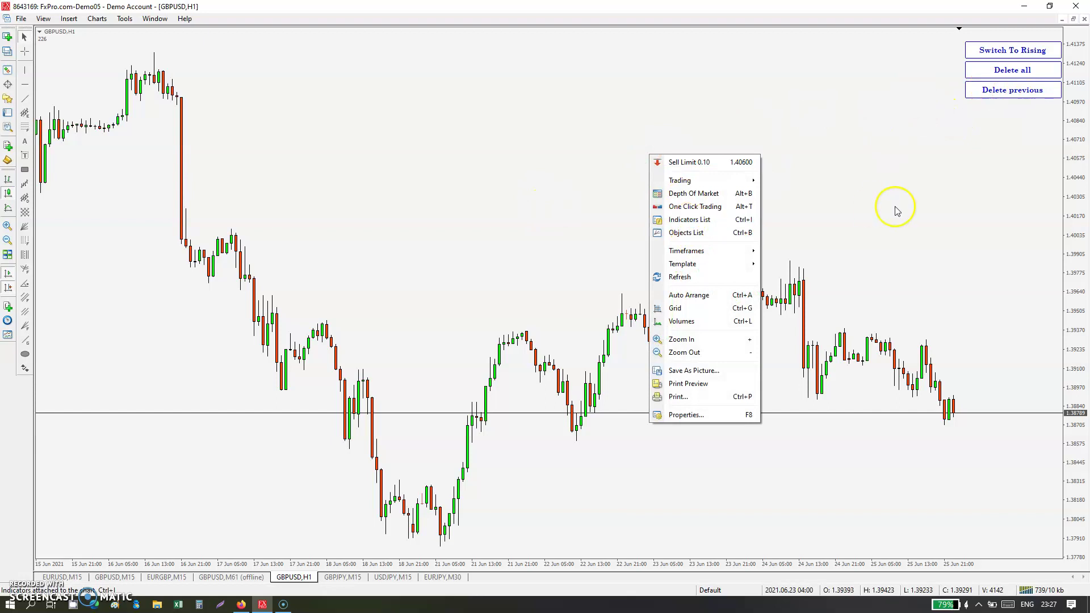
{"action": "left_click", "coordinate": [896, 210]}
{"action": "scroll", "coordinate": [574, 162], "scroll_direction": "down", "scroll_amount": 5}
{"action": "right_click", "coordinate": [555, 162]}
{"action": "left_click", "coordinate": [601, 231]}
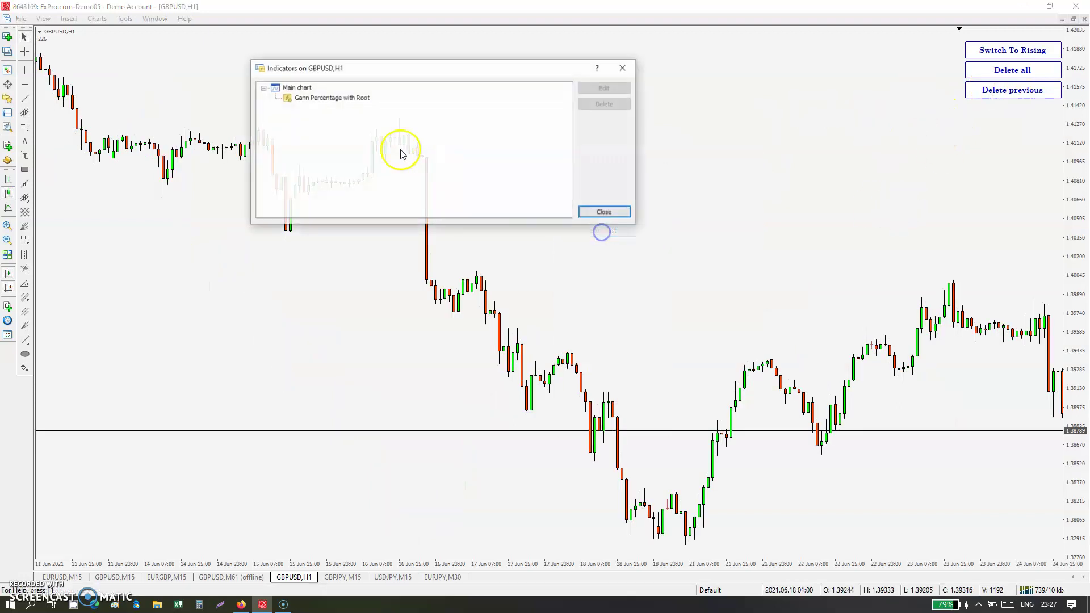
{"action": "double_click", "coordinate": [339, 102]}
Use the ROOT method with RootOf 2 and PriceDivider 120, apply the settings and close the indicators list
{"action": "left_click", "coordinate": [414, 160]}
{"action": "left_click", "coordinate": [411, 163]}
{"action": "left_click", "coordinate": [412, 163]}
{"action": "left_click", "coordinate": [403, 181]}
{"action": "left_click", "coordinate": [396, 175]}
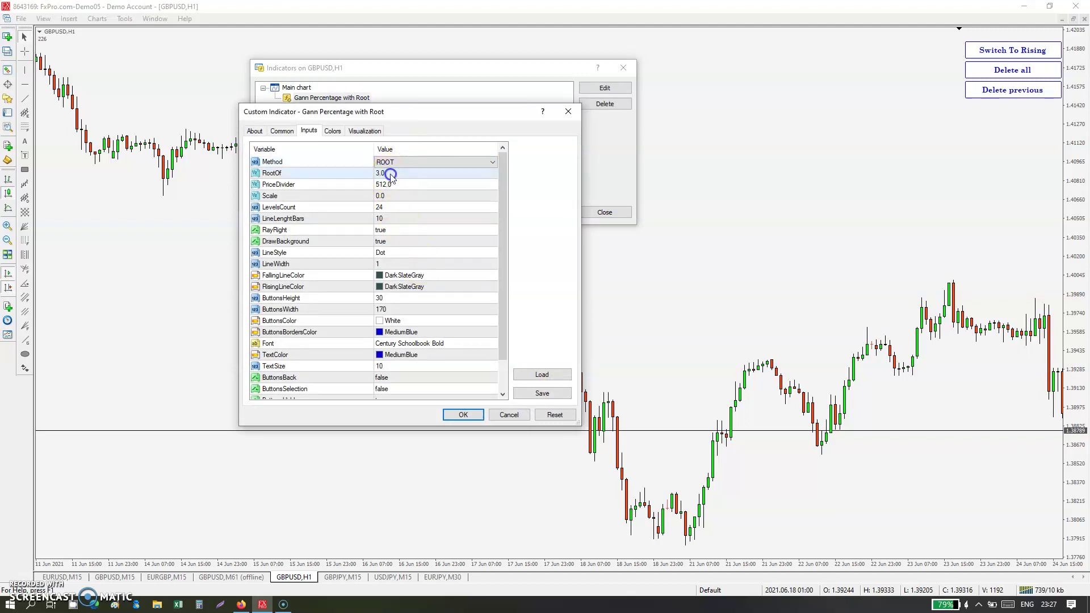
{"action": "left_click", "coordinate": [395, 175]}
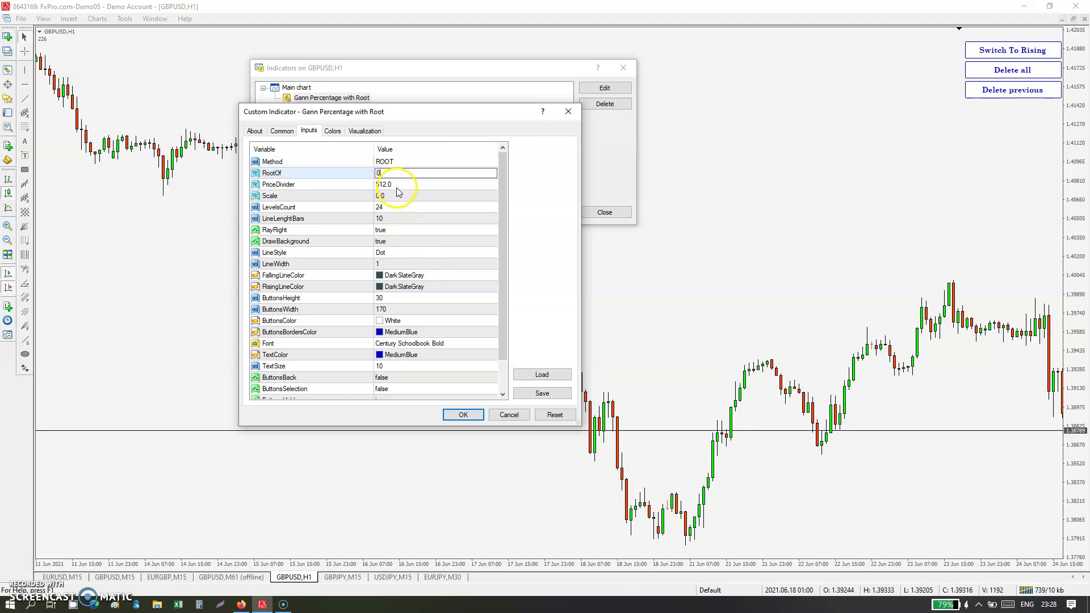
{"action": "left_click", "coordinate": [397, 185]}
{"action": "left_click", "coordinate": [398, 184]}
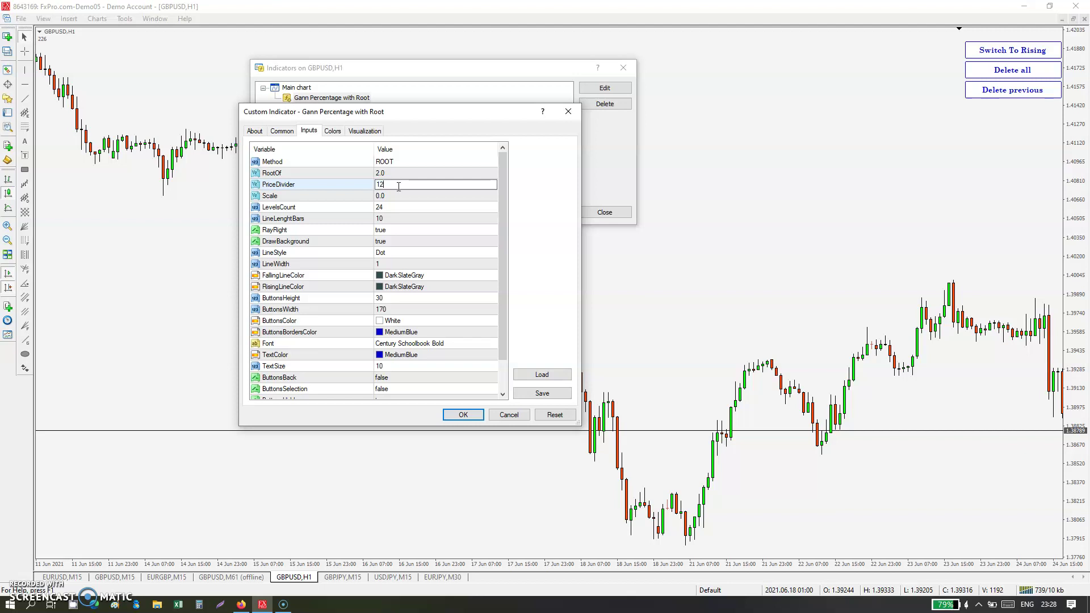
{"action": "left_click", "coordinate": [463, 415]}
{"action": "left_click", "coordinate": [605, 212]}
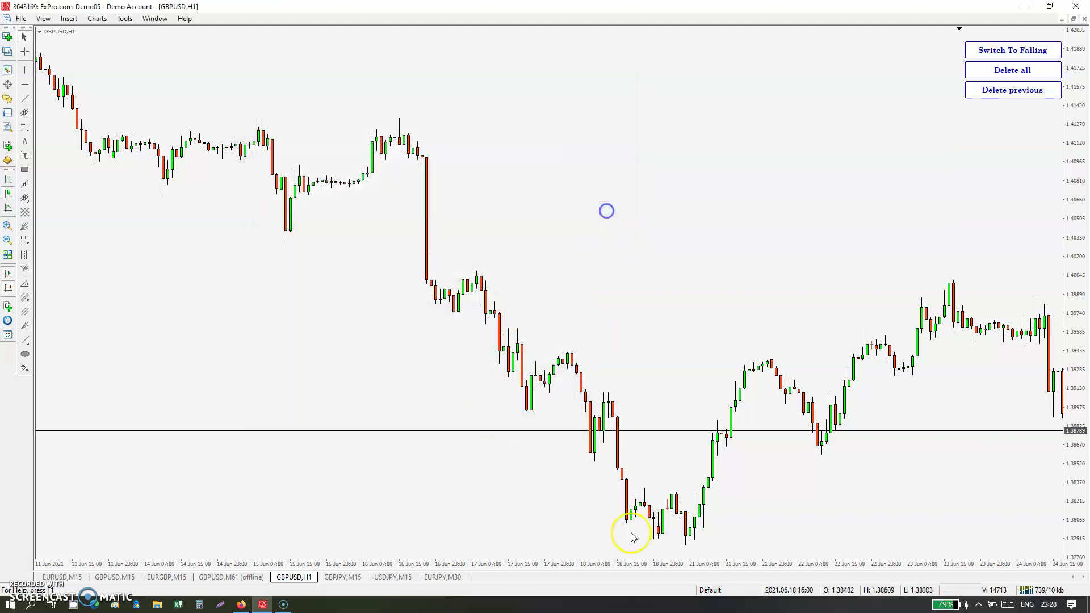
Place rising percentage levels from the 21 June low and falling levels from the 11 June high
{"action": "left_click_drag", "start_coordinate": [677, 542], "coordinate": [685, 542]}
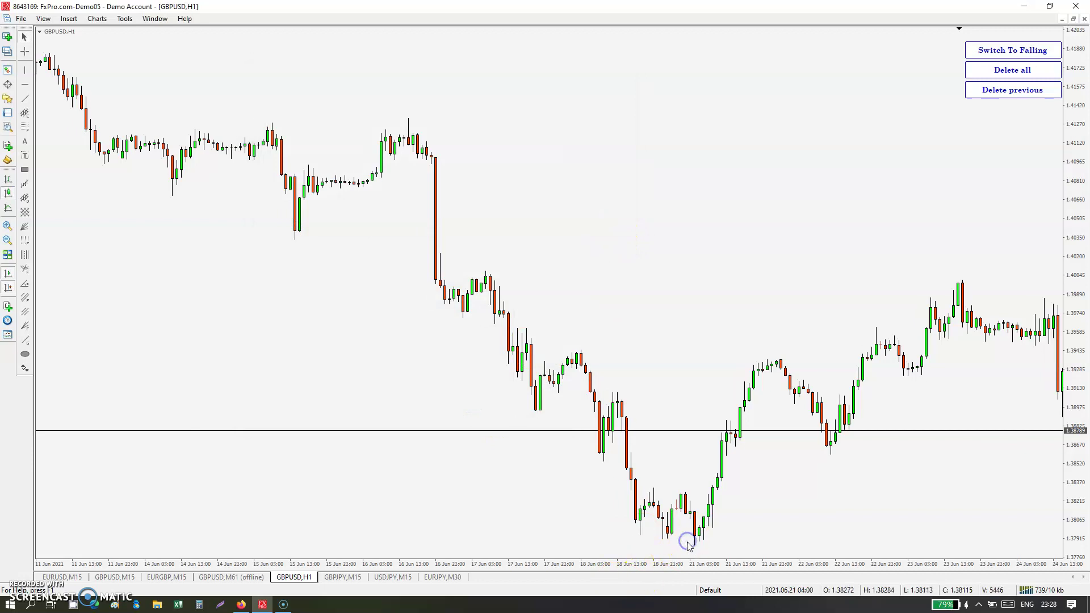
{"action": "left_click", "coordinate": [697, 537]}
{"action": "left_click_drag", "start_coordinate": [859, 431], "coordinate": [623, 382]}
{"action": "scroll", "coordinate": [255, 193], "scroll_direction": "up", "scroll_amount": 10}
{"action": "left_click", "coordinate": [986, 51]}
{"action": "left_click", "coordinate": [328, 68]}
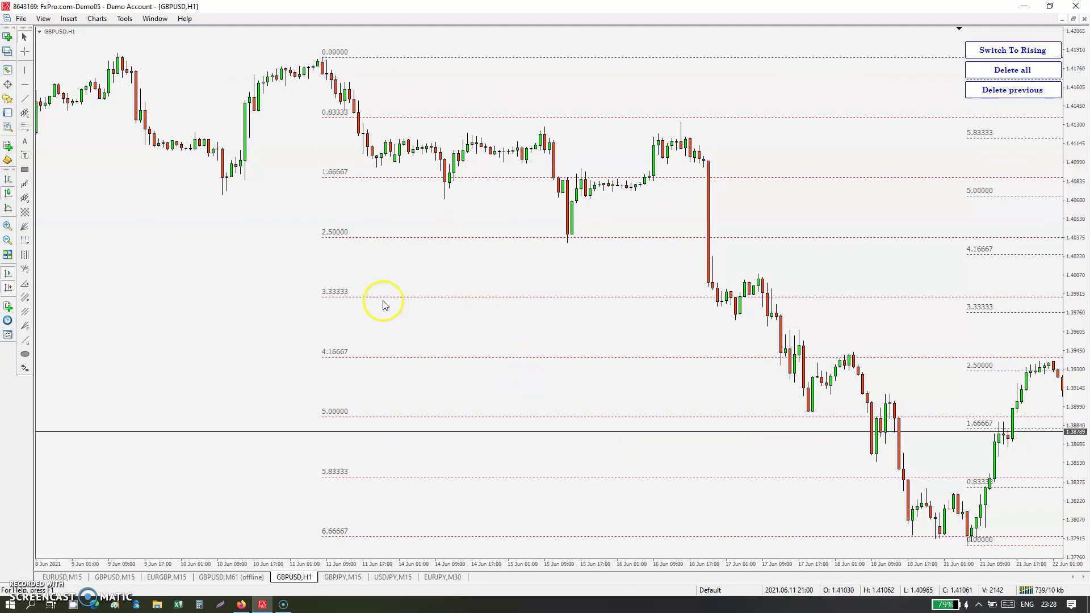
Add falling percentage levels from the 9 June, 7 June, 3 June and 4 June highs
{"action": "scroll", "coordinate": [384, 305], "scroll_direction": "up", "scroll_amount": 3}
{"action": "scroll", "coordinate": [378, 304], "scroll_direction": "down", "scroll_amount": 10}
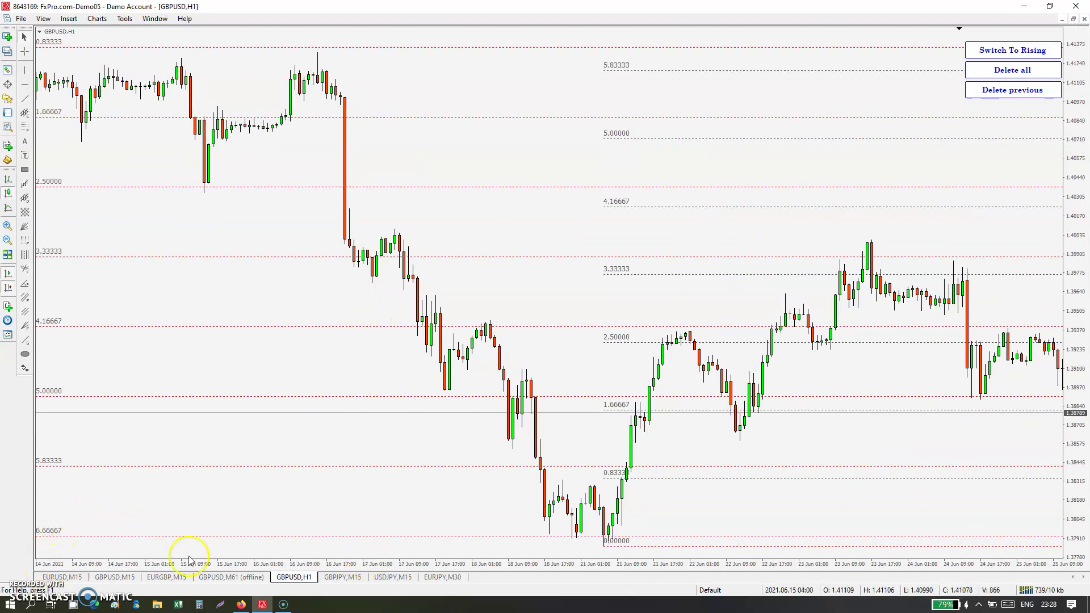
{"action": "scroll", "coordinate": [382, 333], "scroll_direction": "up", "scroll_amount": 10}
{"action": "scroll", "coordinate": [375, 187], "scroll_direction": "up", "scroll_amount": 5}
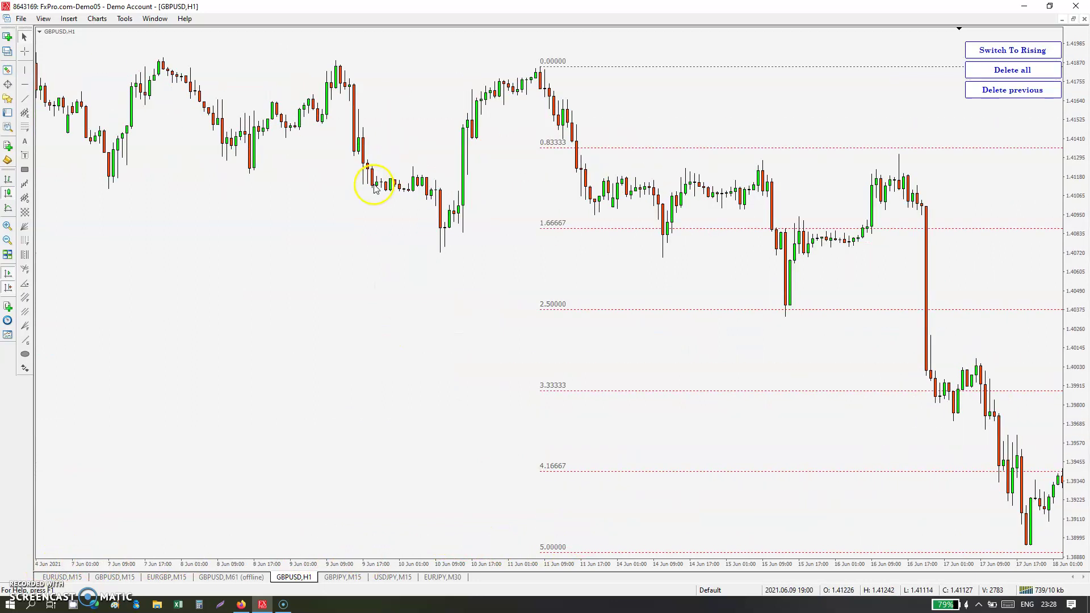
{"action": "left_click", "coordinate": [339, 77]}
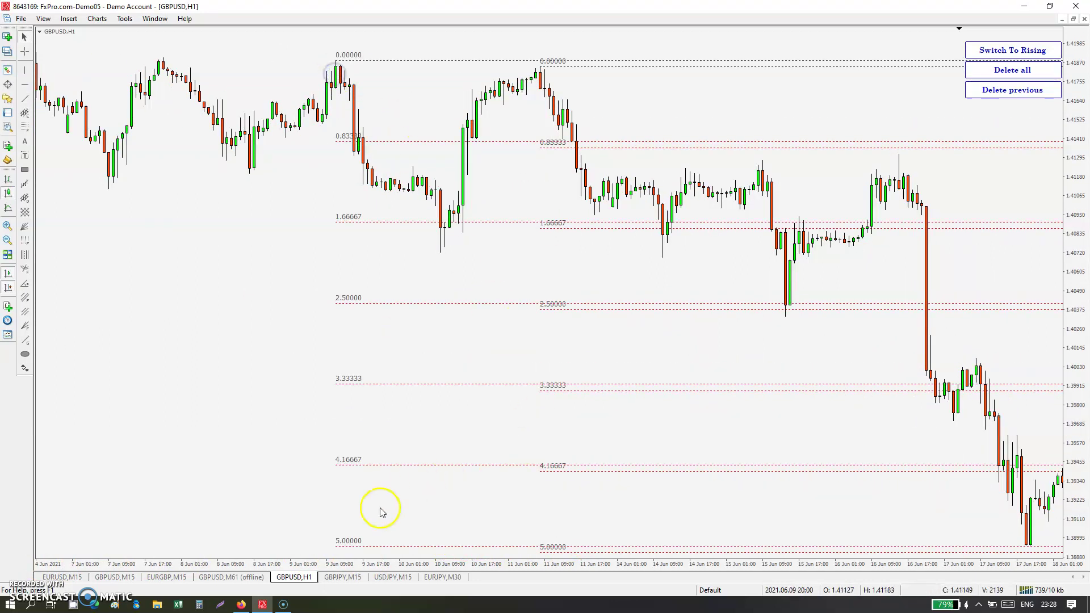
{"action": "left_click", "coordinate": [162, 65]}
{"action": "scroll", "coordinate": [227, 125], "scroll_direction": "up", "scroll_amount": 5}
{"action": "left_click", "coordinate": [200, 70]}
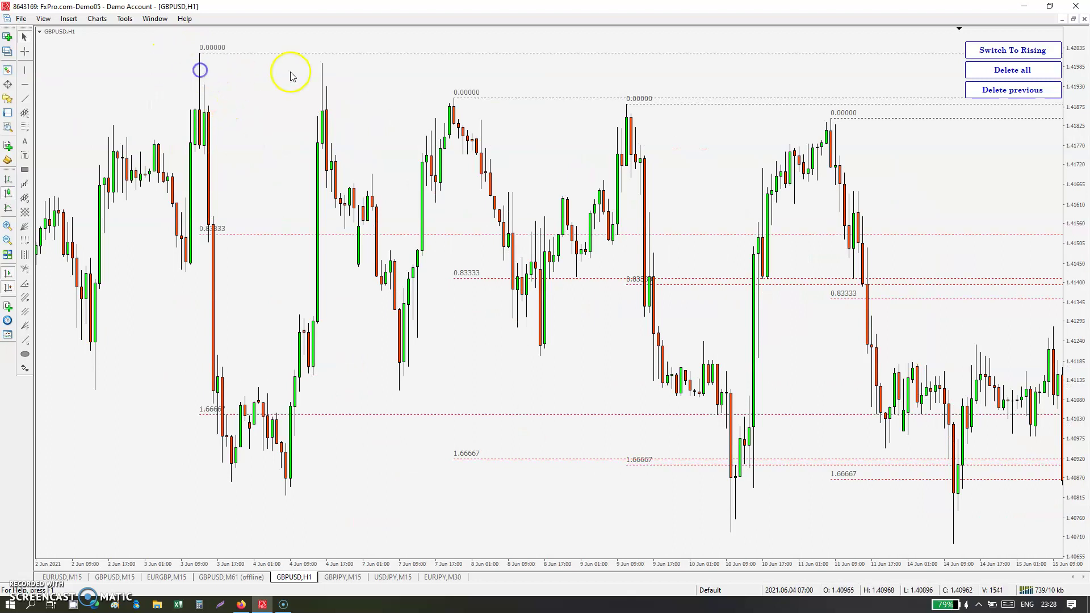
{"action": "left_click", "coordinate": [321, 81]}
Compare the stacked falling levels with the mid-June price turning points and delete all levels
{"action": "scroll", "coordinate": [815, 401], "scroll_direction": "up", "scroll_amount": 3}
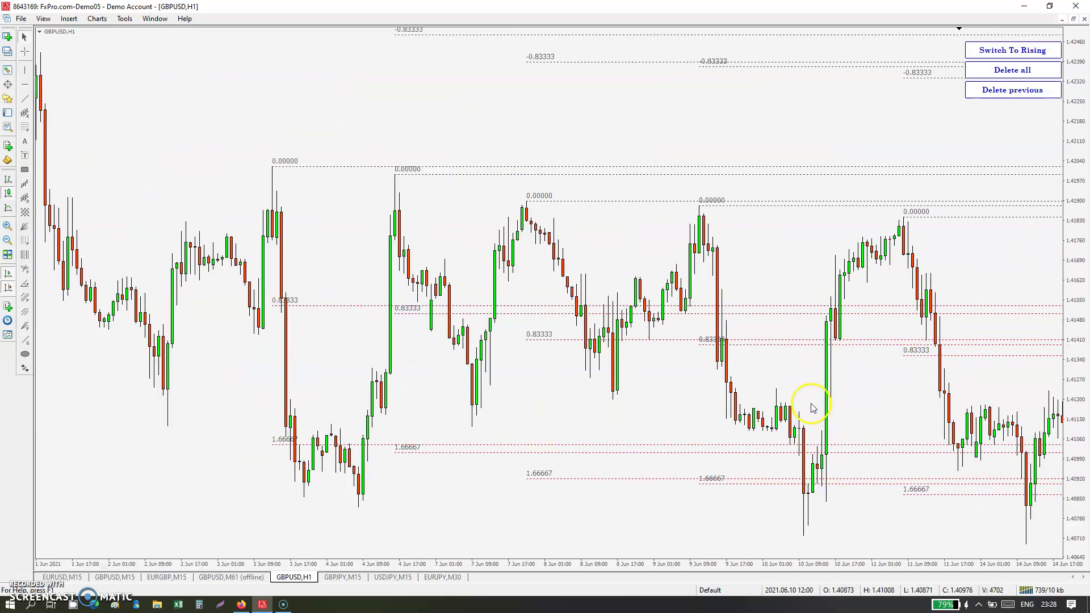
{"action": "scroll", "coordinate": [812, 409], "scroll_direction": "down", "scroll_amount": 5}
{"action": "scroll", "coordinate": [365, 523], "scroll_direction": "up", "scroll_amount": 3}
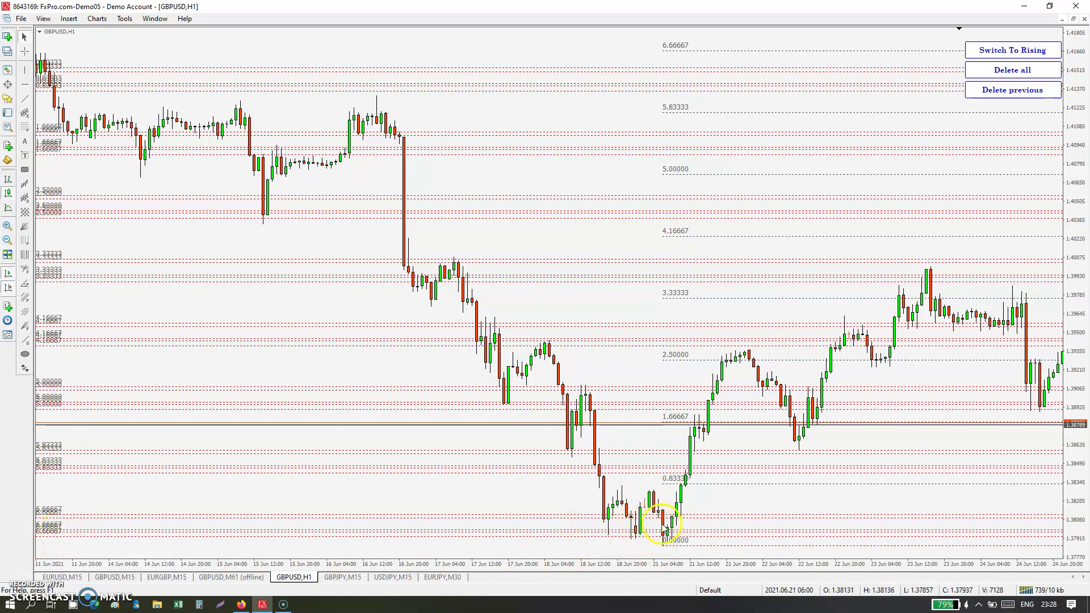
{"action": "left_click", "coordinate": [1012, 70]}
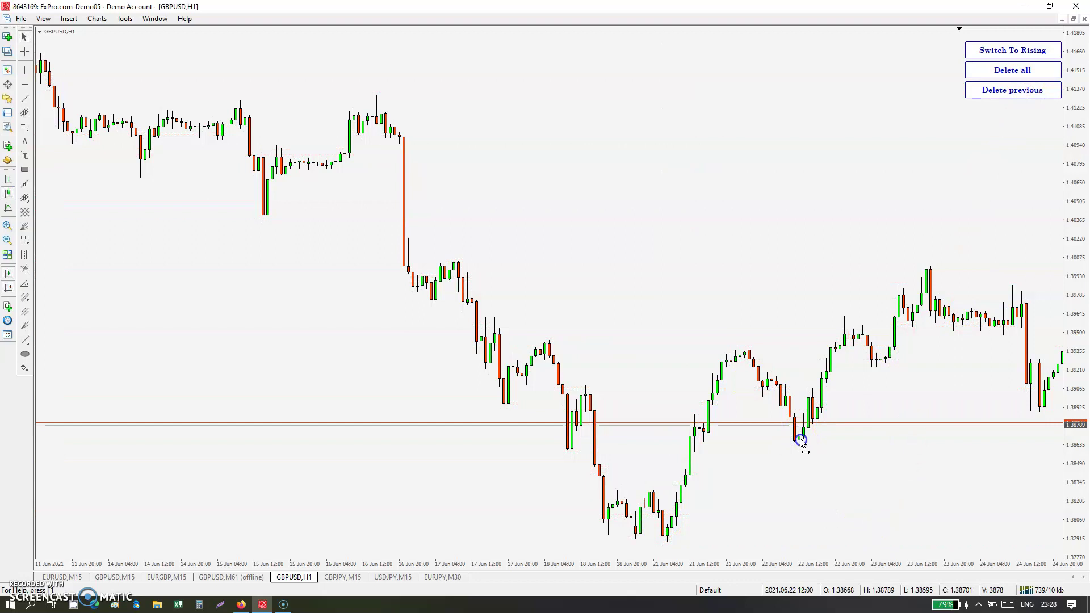
Switch to rising levels and place them from the 22 June, 21 June and 23 June lows
{"action": "left_click", "coordinate": [1022, 50]}
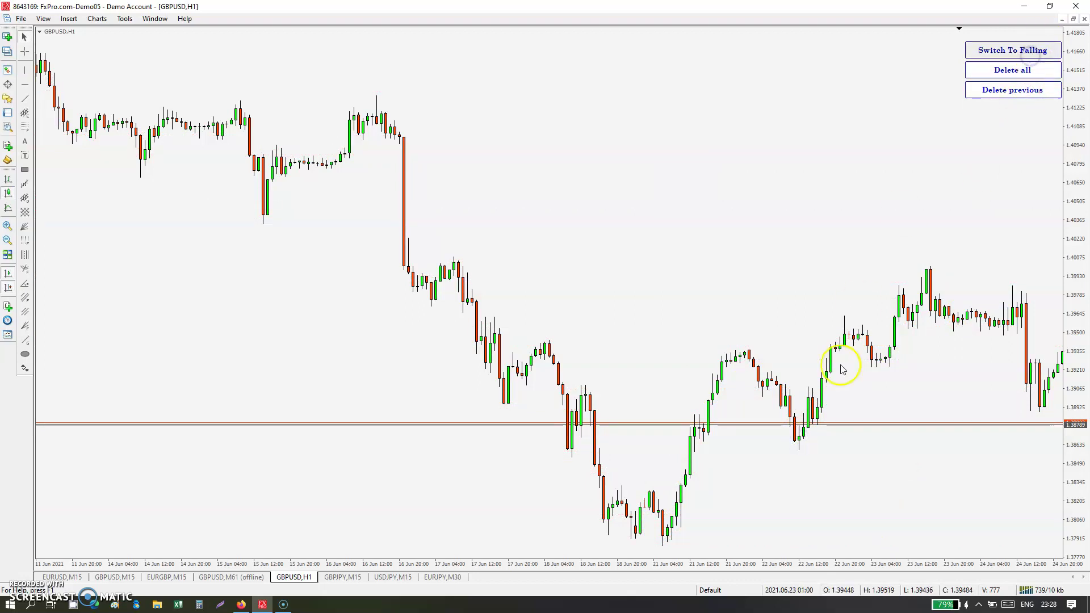
{"action": "left_click", "coordinate": [801, 441]}
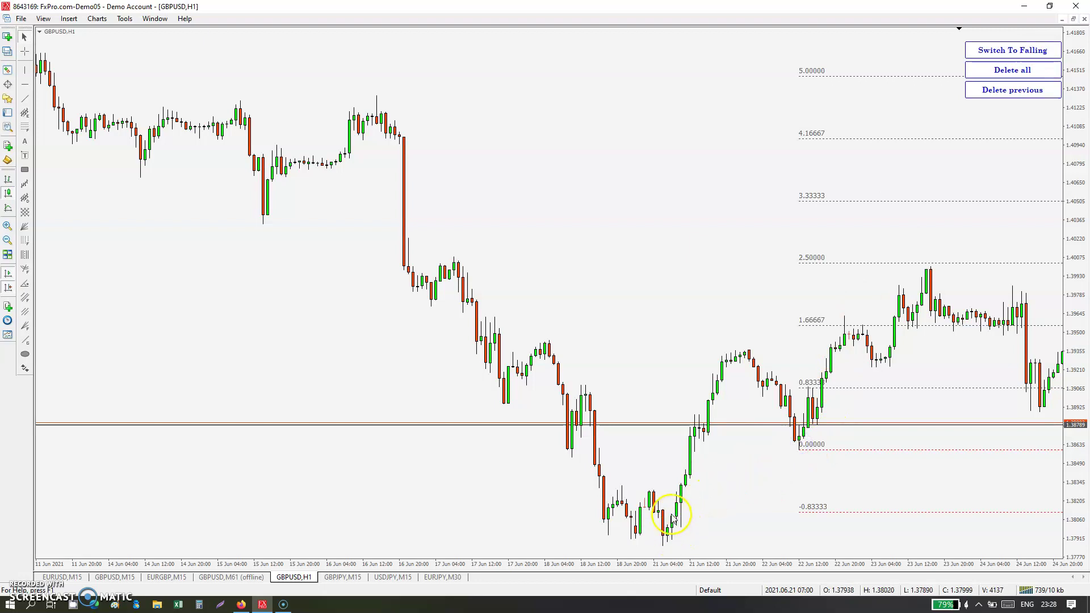
{"action": "left_click", "coordinate": [664, 536]}
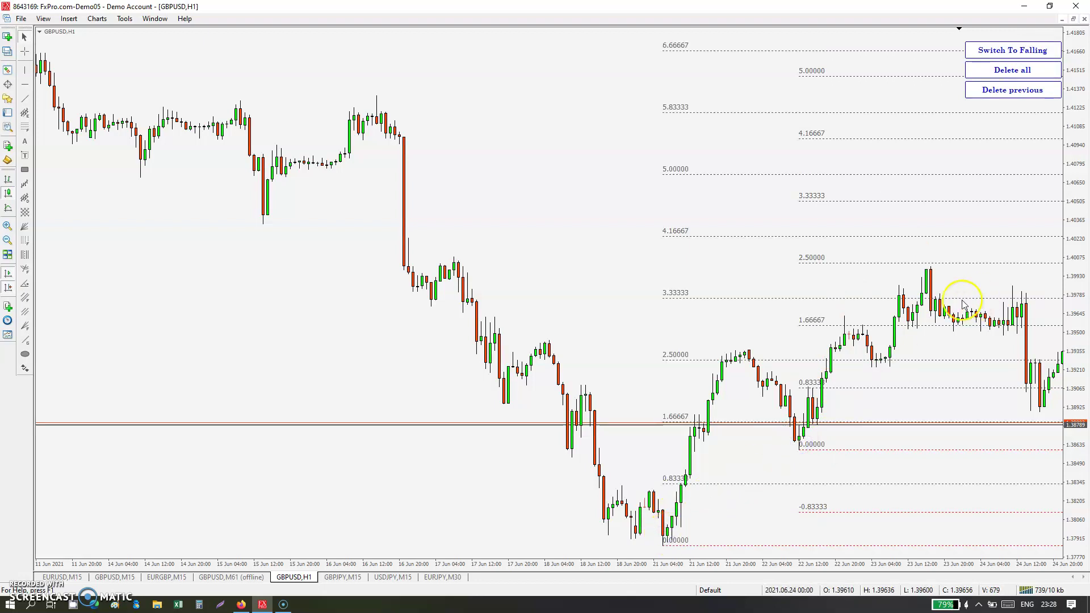
{"action": "left_click", "coordinate": [891, 359]}
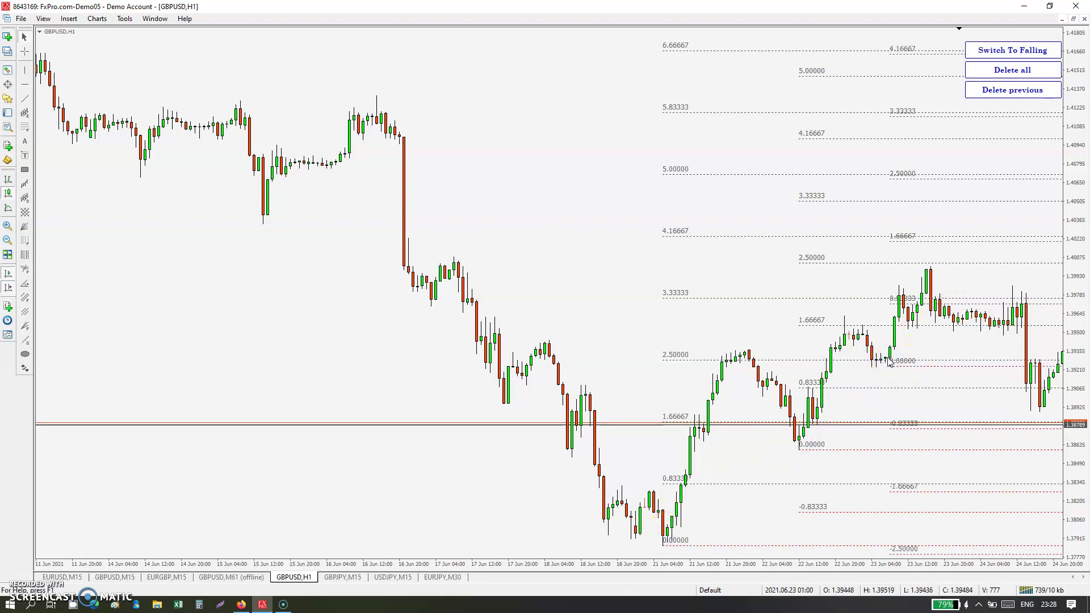
{"action": "left_click", "coordinate": [704, 488]}
Set the Gann Percentage with Root method to SIMPLE and PriceDivider to 512, and delete all existing levels
{"action": "right_click", "coordinate": [400, 146]}
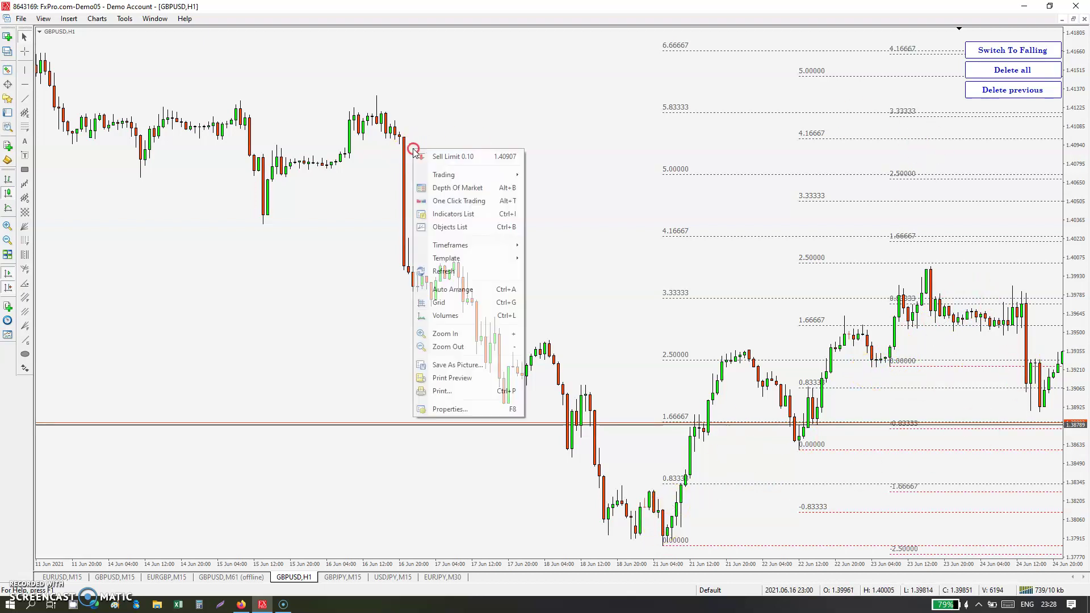
{"action": "left_click", "coordinate": [456, 214]}
{"action": "double_click", "coordinate": [339, 97]}
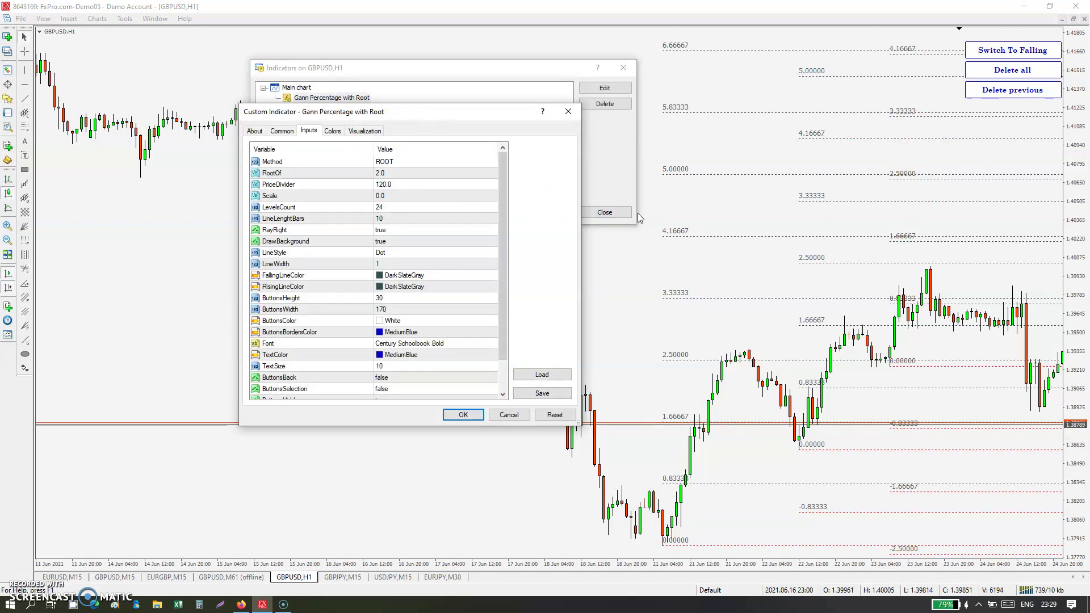
{"action": "left_click", "coordinate": [407, 161]}
{"action": "left_click", "coordinate": [407, 161]}
{"action": "left_click", "coordinate": [409, 173]}
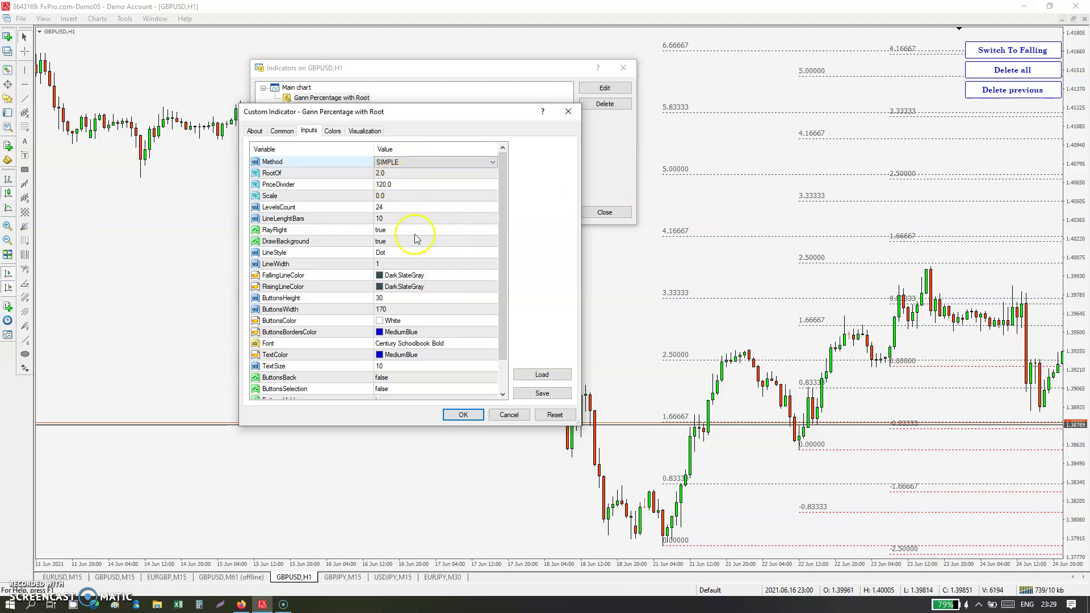
{"action": "left_click", "coordinate": [406, 174]}
{"action": "left_click", "coordinate": [409, 184]}
{"action": "left_click", "coordinate": [410, 185]}
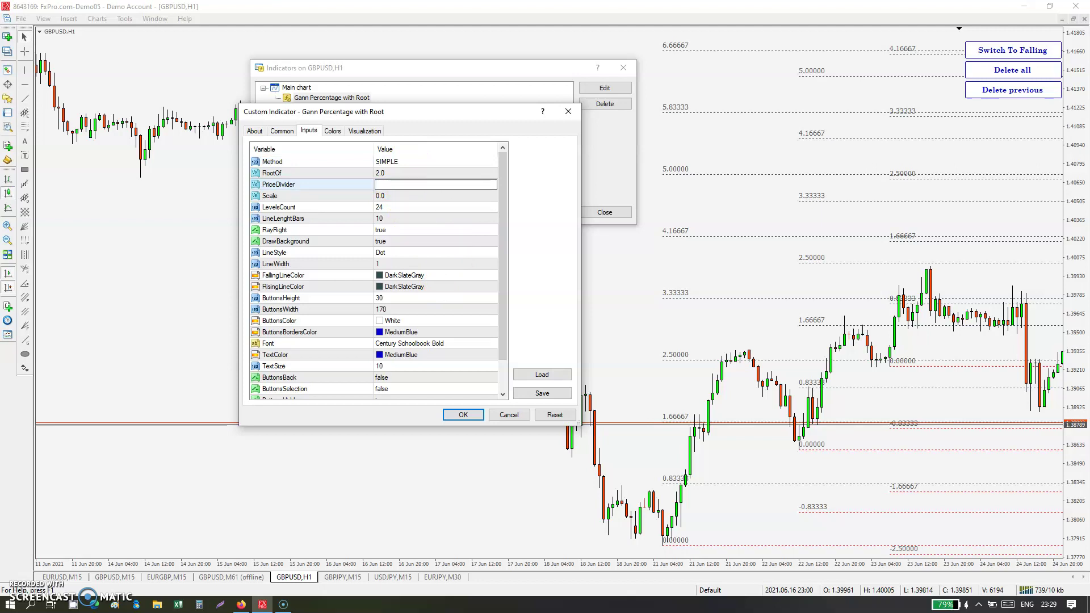
{"action": "type", "text": "512"}
{"action": "left_click", "coordinate": [465, 415]}
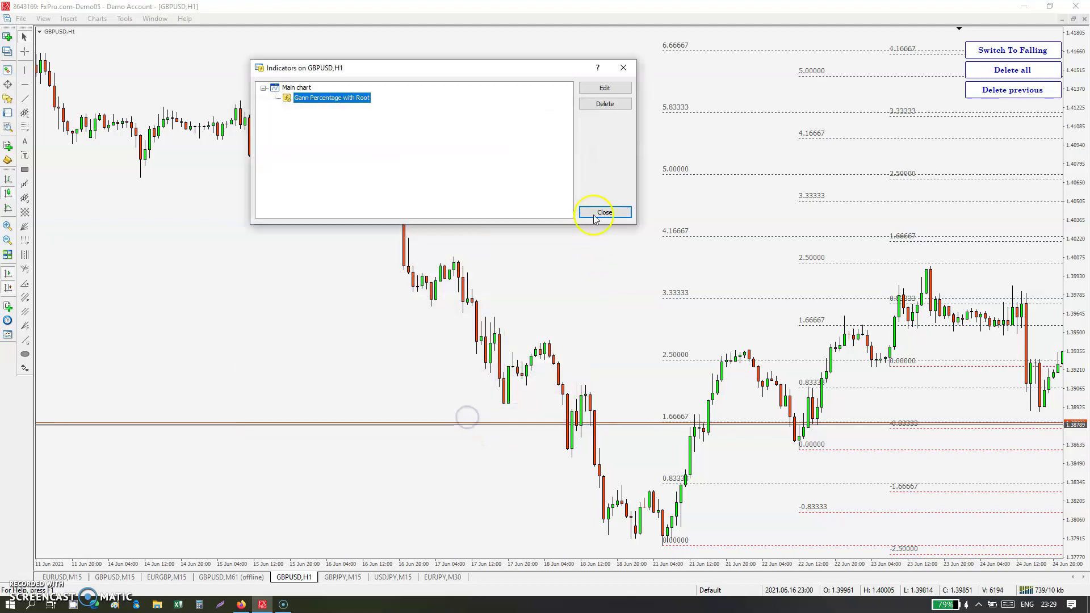
{"action": "left_click", "coordinate": [601, 213]}
{"action": "left_click", "coordinate": [1036, 69]}
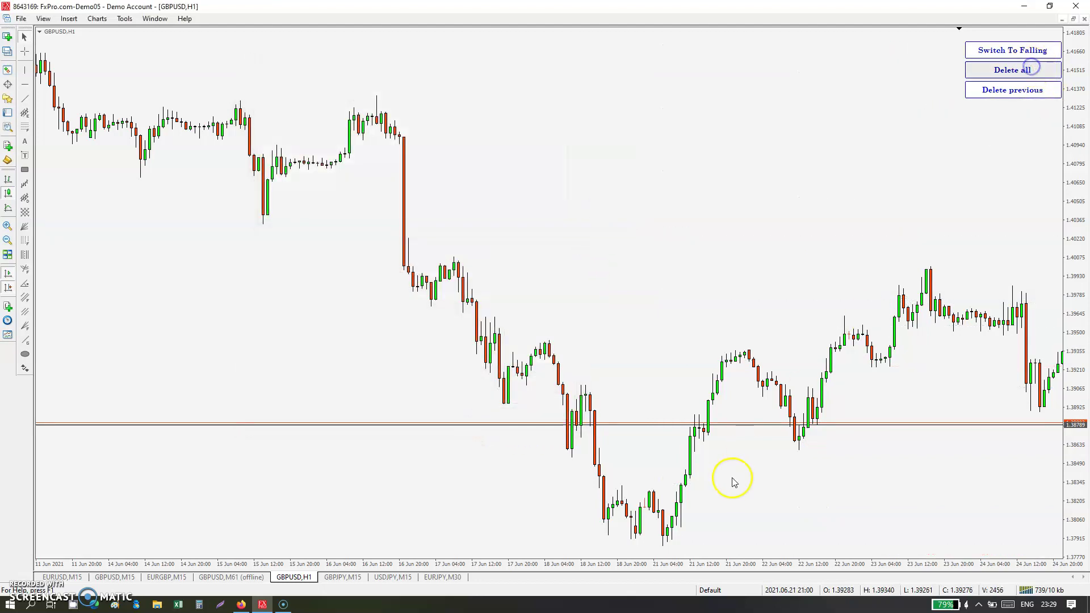
Place rising levels from the 21 June low and falling levels from the 16 June and 11 June highs
{"action": "left_click", "coordinate": [662, 536]}
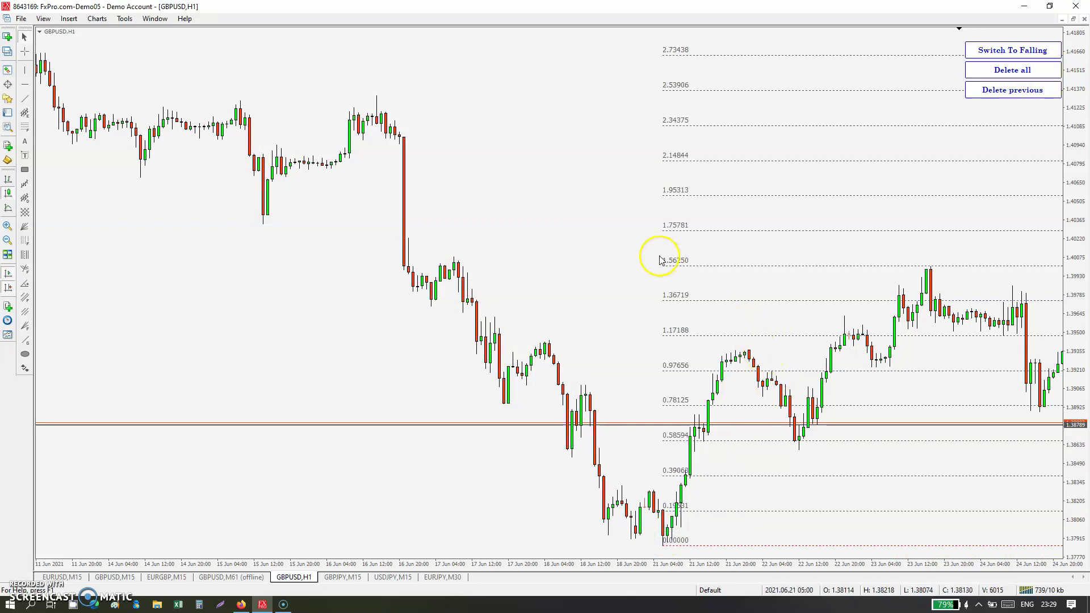
{"action": "left_click", "coordinate": [1038, 50]}
{"action": "left_click", "coordinate": [375, 98]}
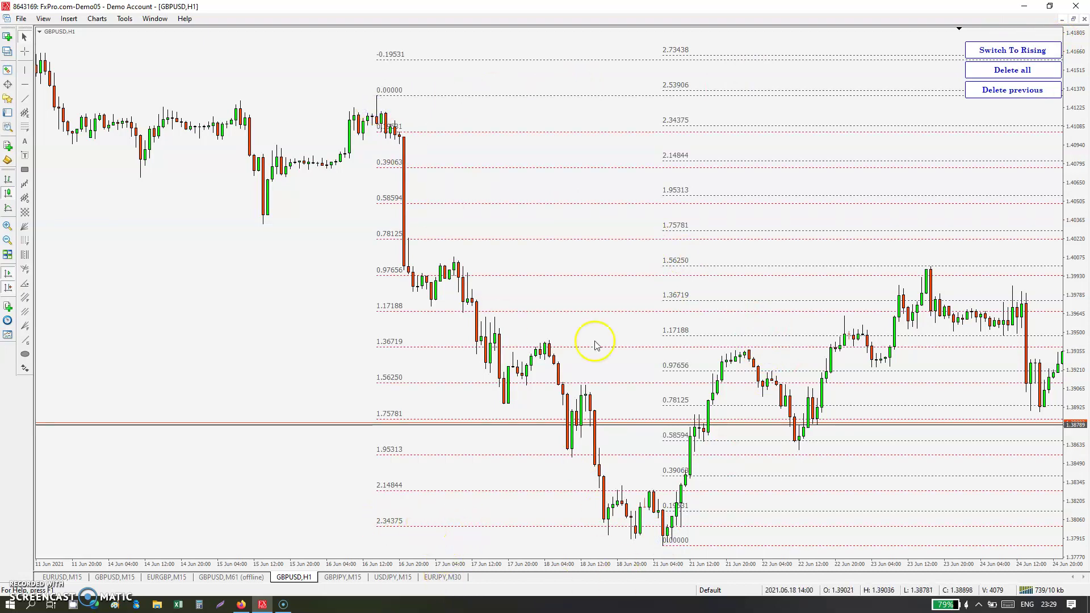
{"action": "scroll", "coordinate": [584, 316], "scroll_direction": "up", "scroll_amount": 5}
{"action": "left_click", "coordinate": [380, 61]}
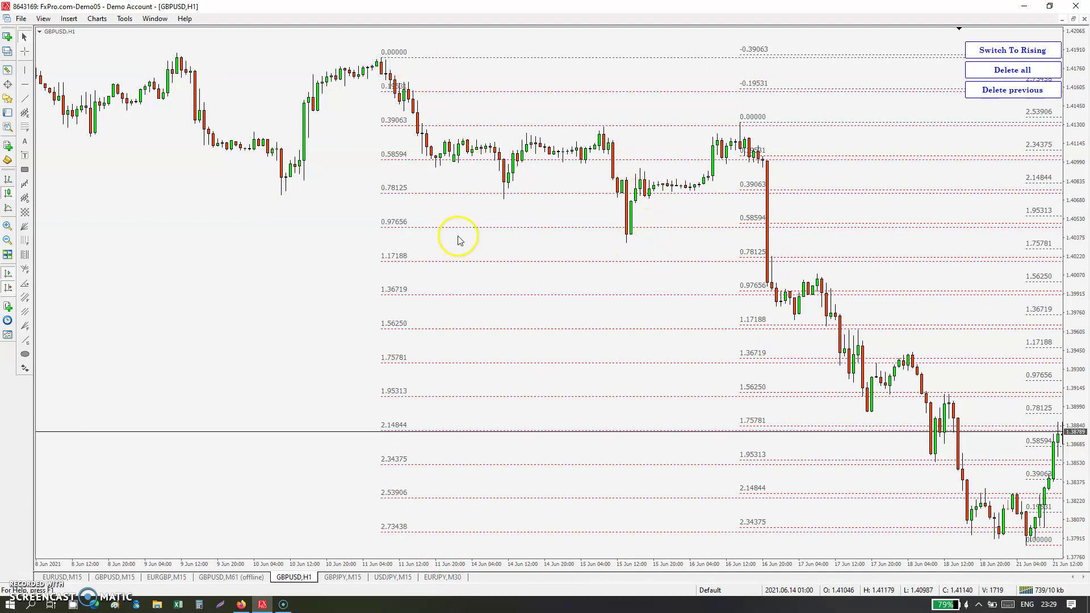
Switch to rising levels and add them from the 10 June, 7 June and 4 June lows
{"action": "left_click", "coordinate": [1005, 50]}
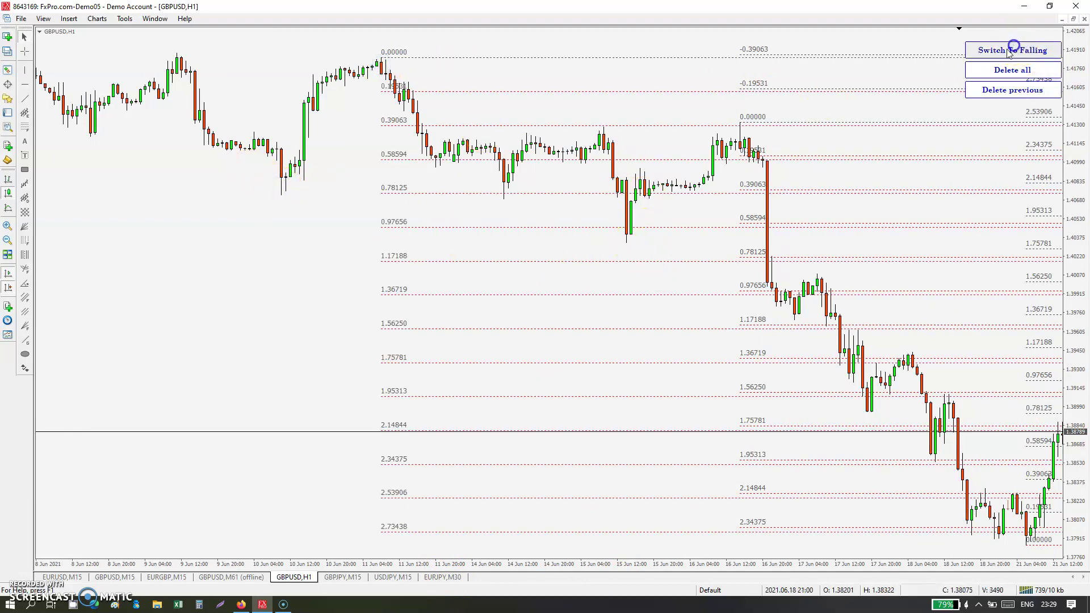
{"action": "left_click", "coordinate": [283, 193]}
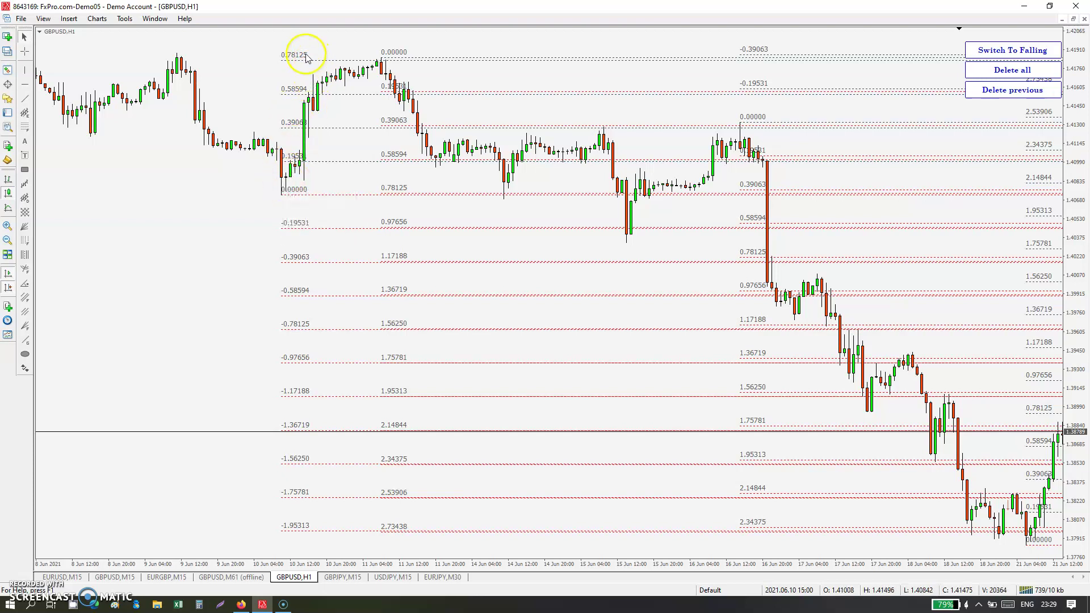
{"action": "scroll", "coordinate": [324, 85], "scroll_direction": "up", "scroll_amount": 5}
{"action": "left_click", "coordinate": [312, 303]}
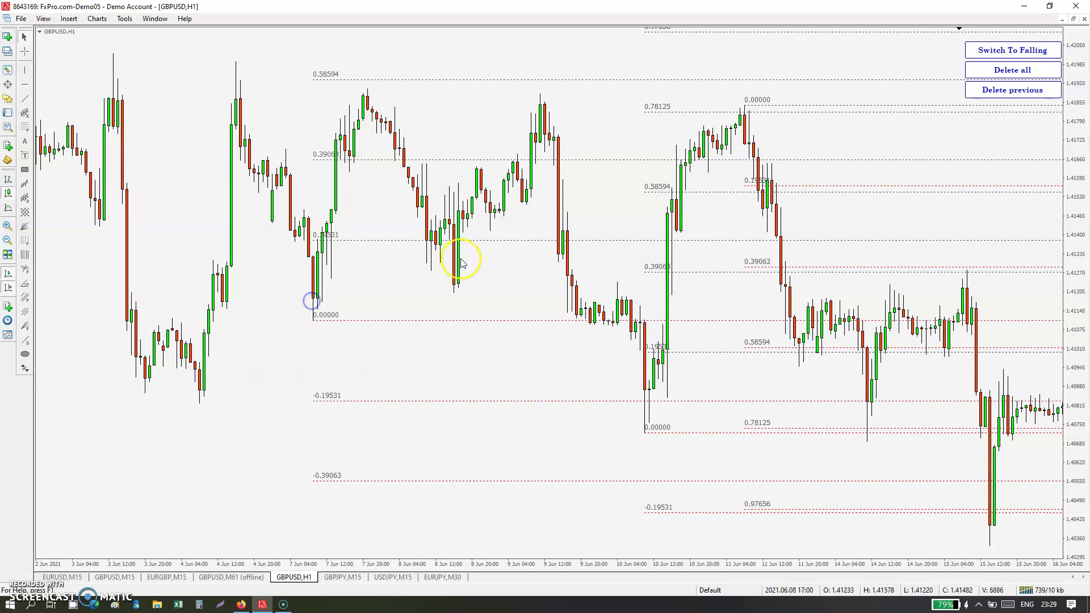
{"action": "left_click", "coordinate": [200, 390]}
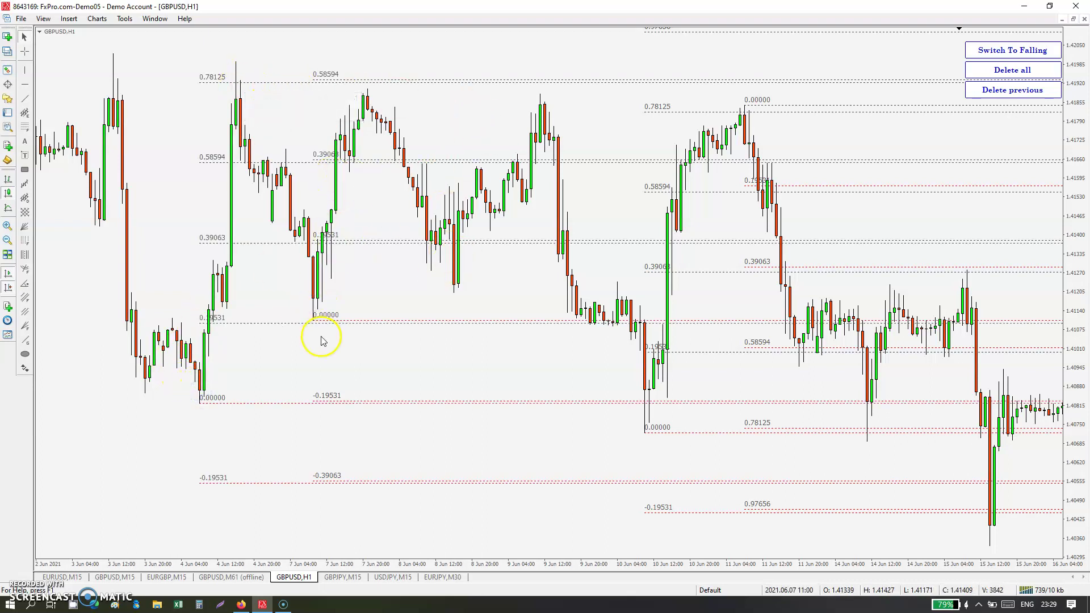
Switch to falling levels and place them from the 4 June and 1 June highs
{"action": "left_click", "coordinate": [987, 52]}
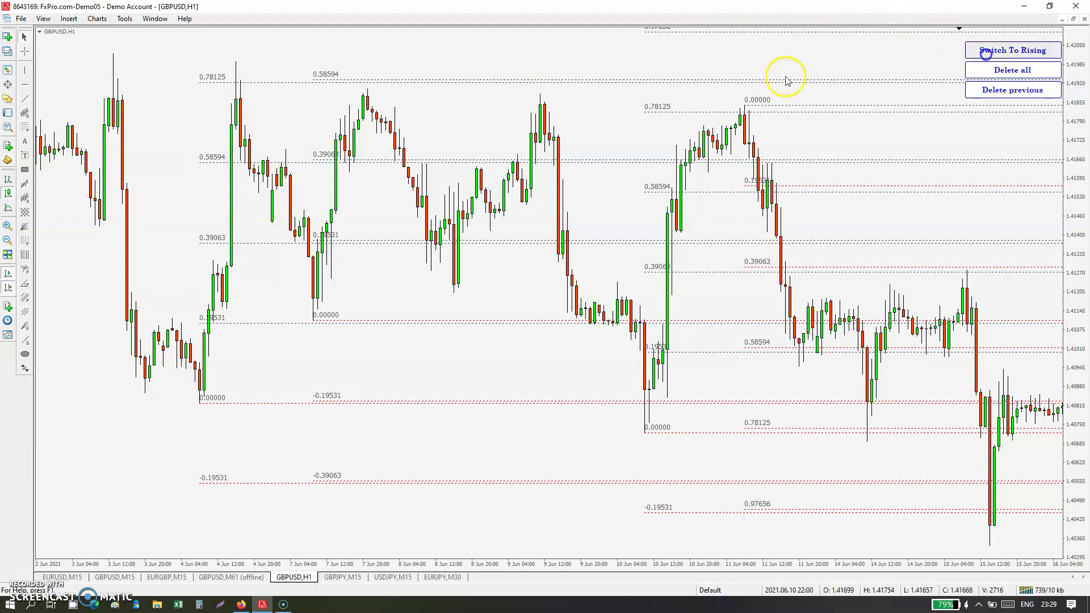
{"action": "left_click", "coordinate": [240, 111]}
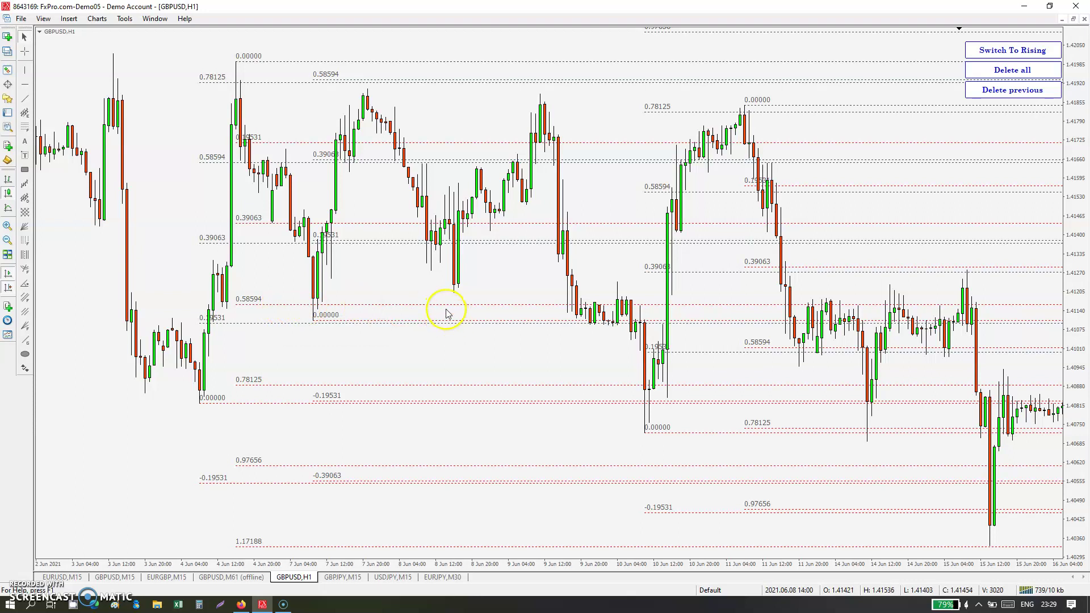
{"action": "scroll", "coordinate": [446, 309], "scroll_direction": "up", "scroll_amount": 5}
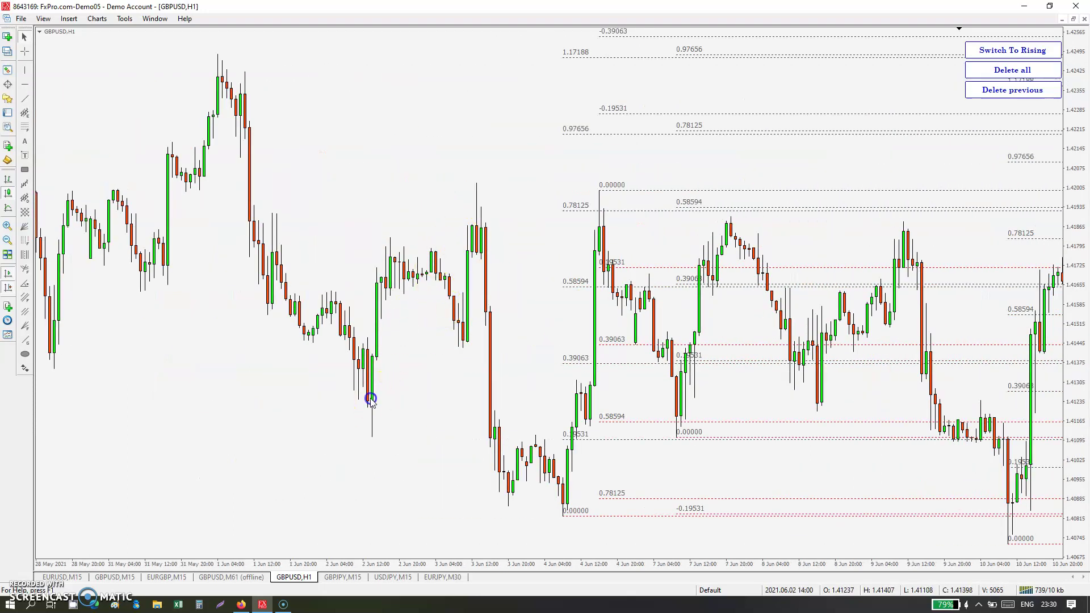
{"action": "left_click", "coordinate": [220, 85]}
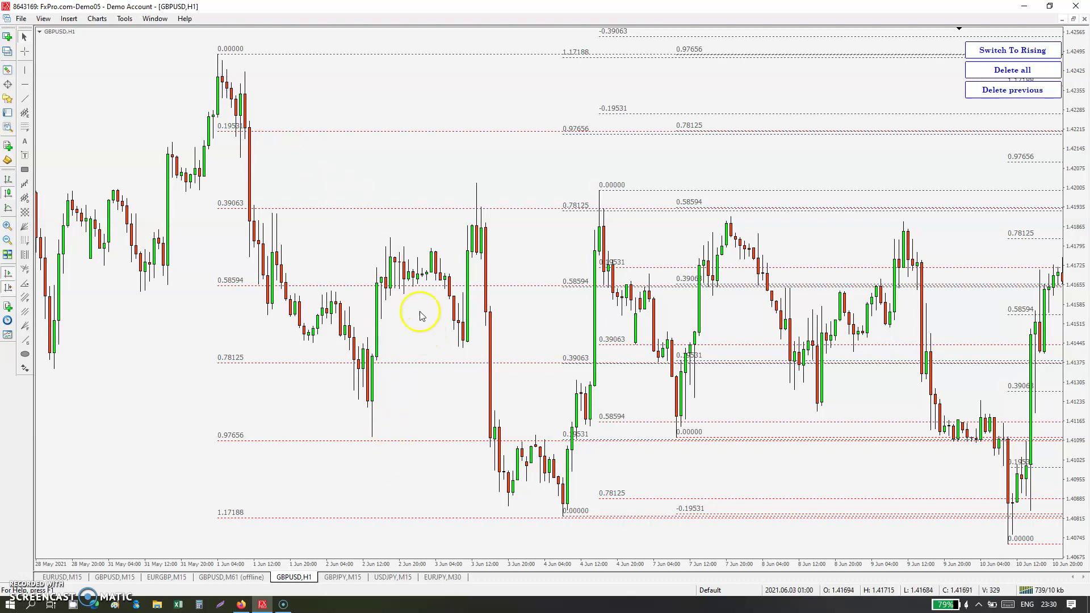
Switch to rising levels and add them from the 2 June and 27 May lows
{"action": "left_click", "coordinate": [999, 50]}
{"action": "left_click", "coordinate": [368, 397]}
{"action": "left_click", "coordinate": [374, 394]}
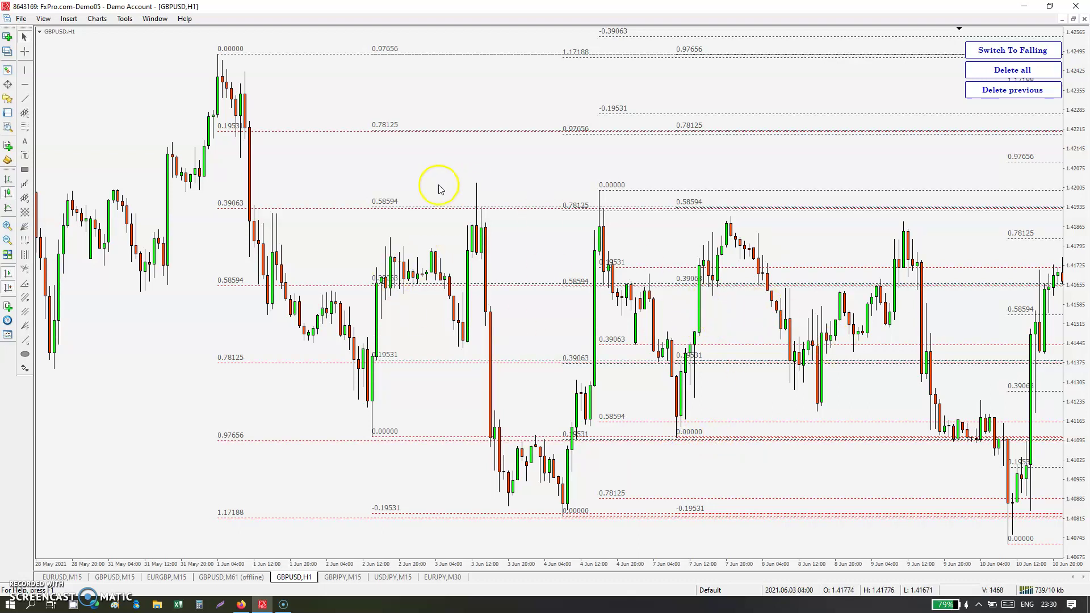
{"action": "scroll", "coordinate": [433, 188], "scroll_direction": "up", "scroll_amount": 5}
{"action": "scroll", "coordinate": [433, 190], "scroll_direction": "up", "scroll_amount": 5}
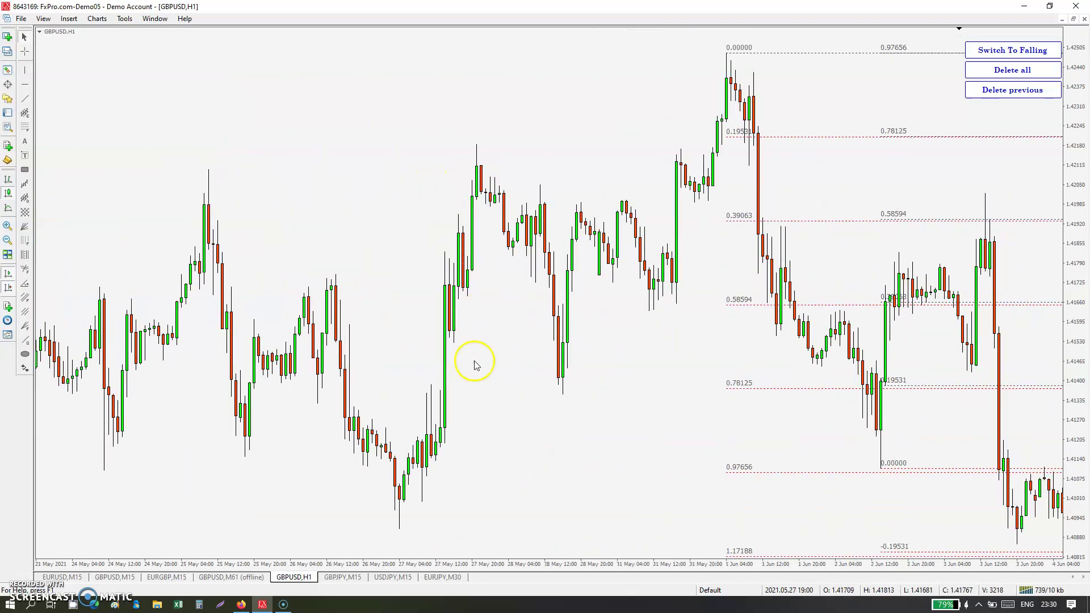
{"action": "left_click", "coordinate": [401, 495]}
{"action": "left_click", "coordinate": [1063, 560]}
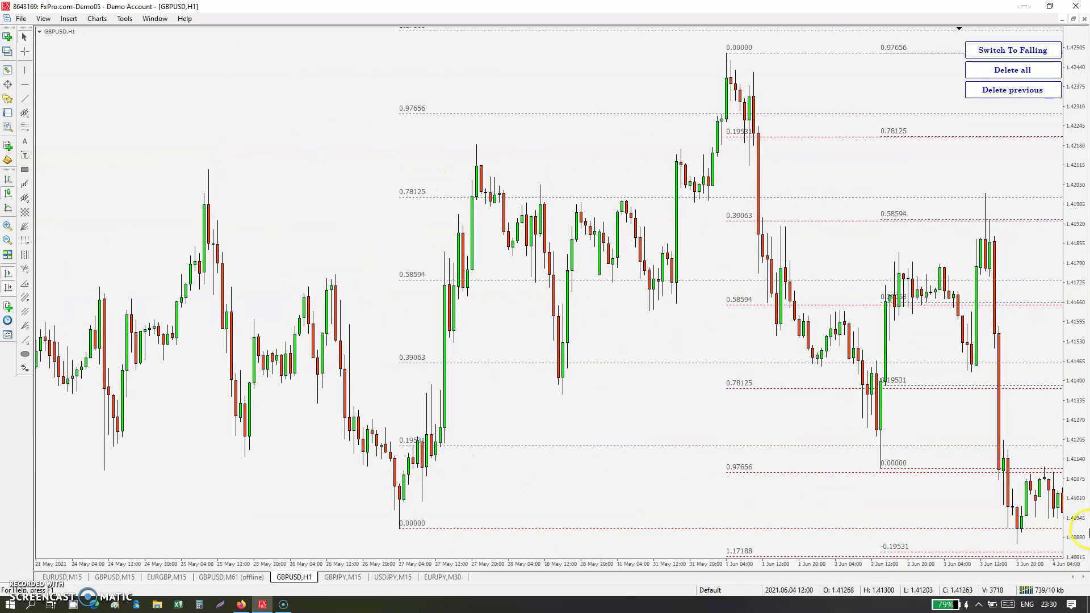